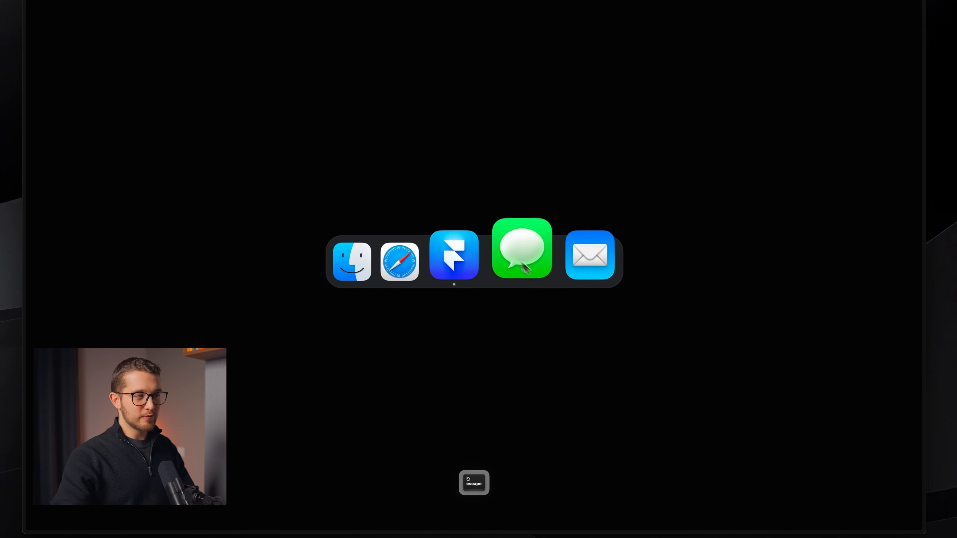
# Measure the magnified Messages icon and the neighbouring mid-size Finder icon in the dock preview with a screen-capture selection
pyautogui.press('shift+super+4')
pyautogui.moveTo(491, 218); pyautogui.dragTo(551, 281)
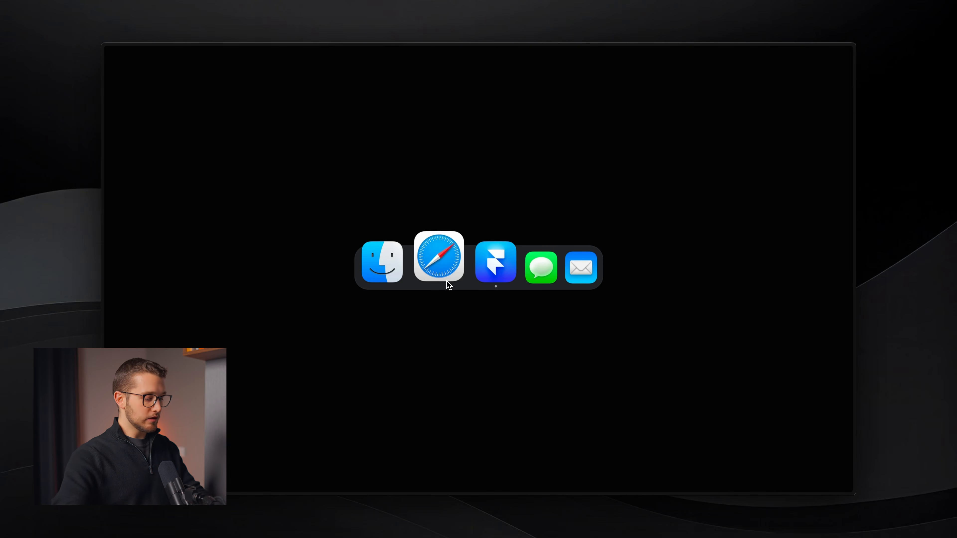
pyautogui.press('super+shift+4')
pyautogui.moveTo(361, 240); pyautogui.dragTo(396, 292)
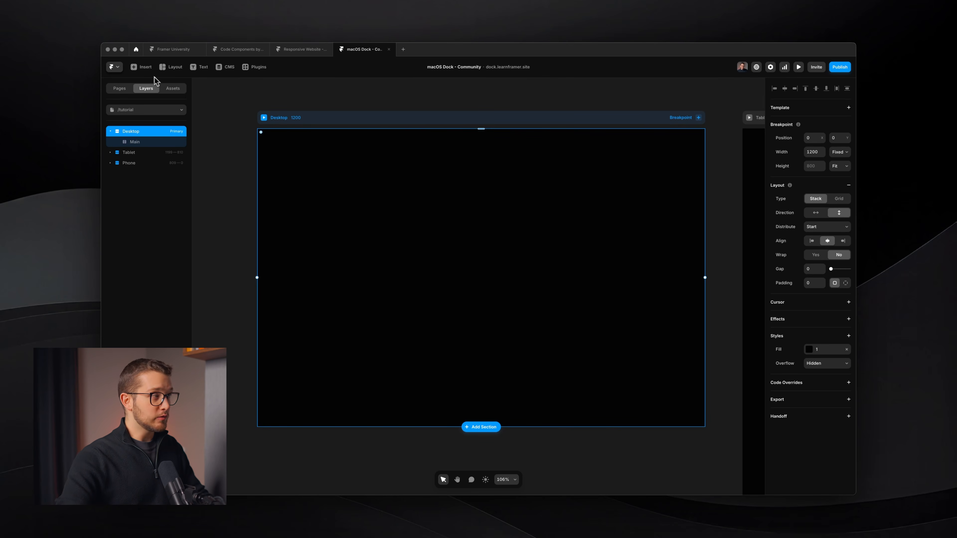
# View the project's /starter page and return to the /tutorial page
pyautogui.click(119, 89)
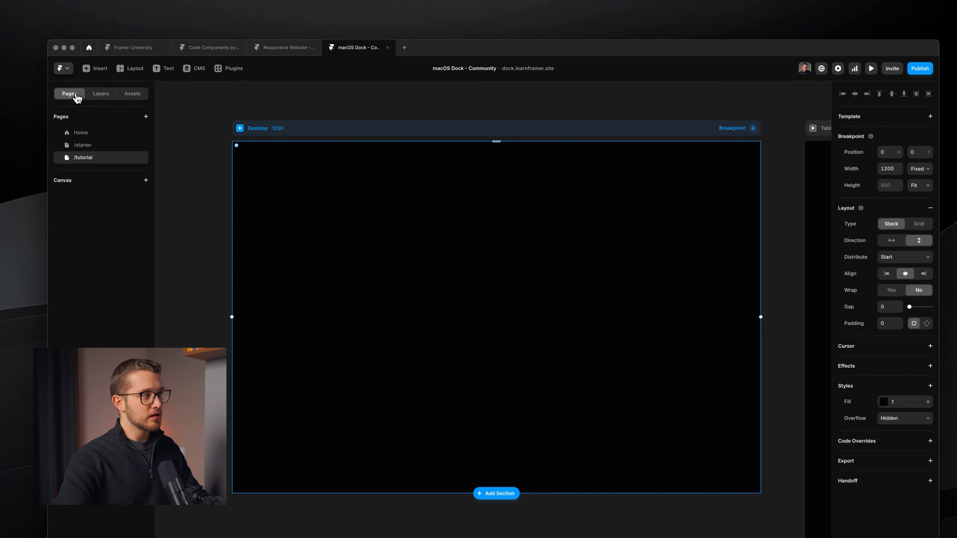
pyautogui.click(76, 150)
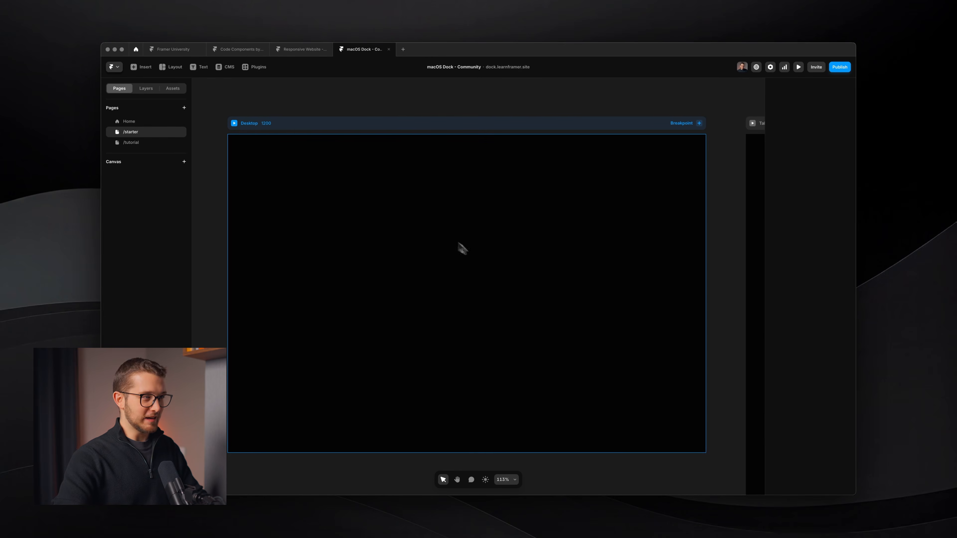
pyautogui.click(135, 142)
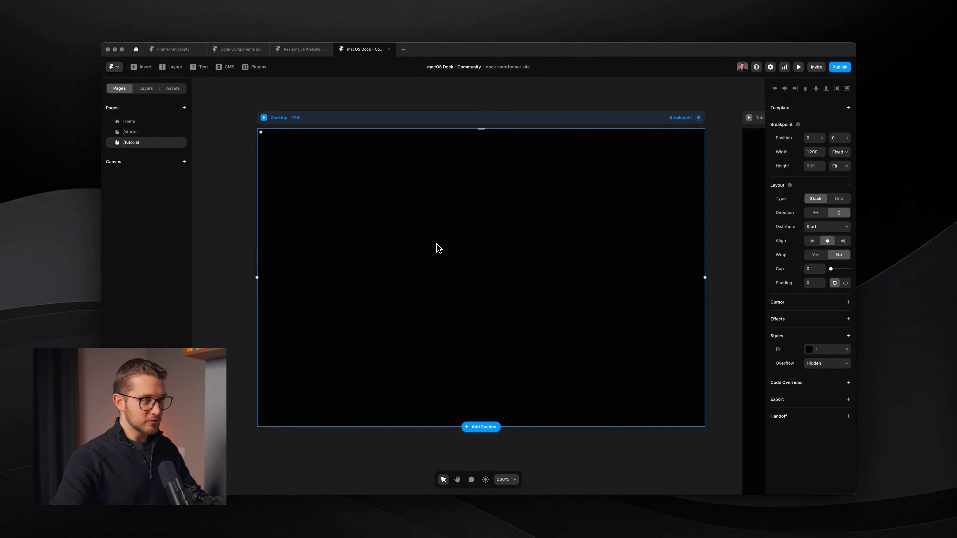
# Draw a square frame about 112 by 112 px inside the Main stack of the Desktop breakpoint
pyautogui.press('f')
pyautogui.moveTo(446, 230); pyautogui.dragTo(488, 271)
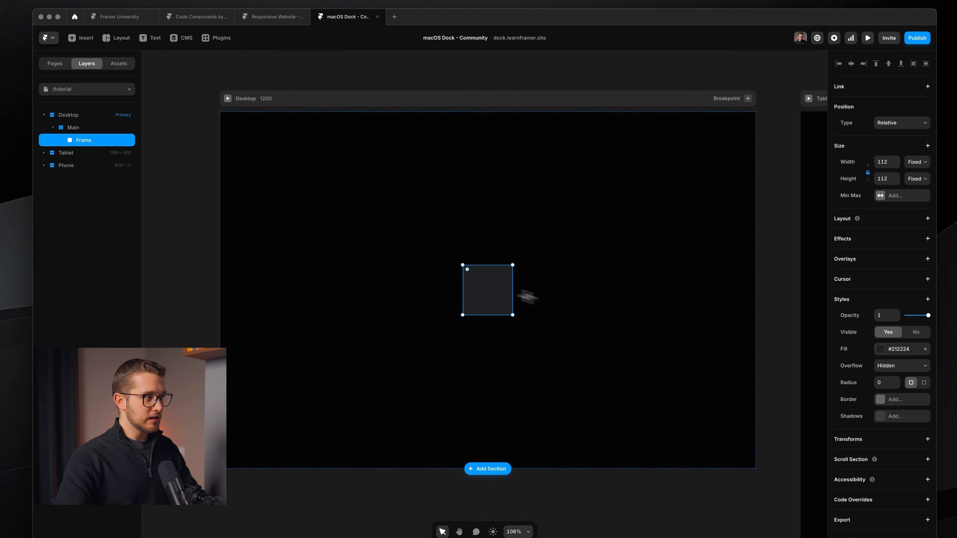
pyautogui.click(103, 128)
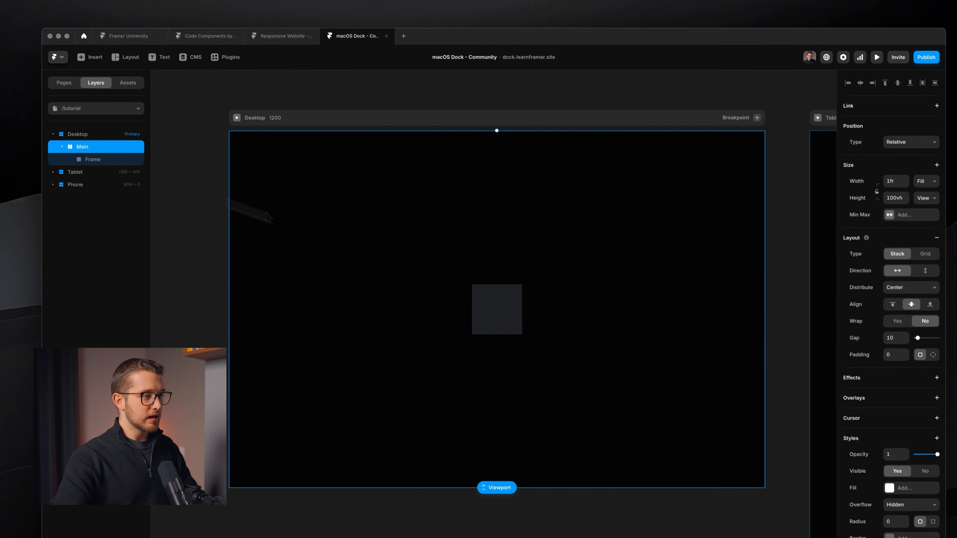
pyautogui.keyDown('super'); pyautogui.click(498, 302); pyautogui.keyUp('super')
pyautogui.scroll(3, 498, 302)
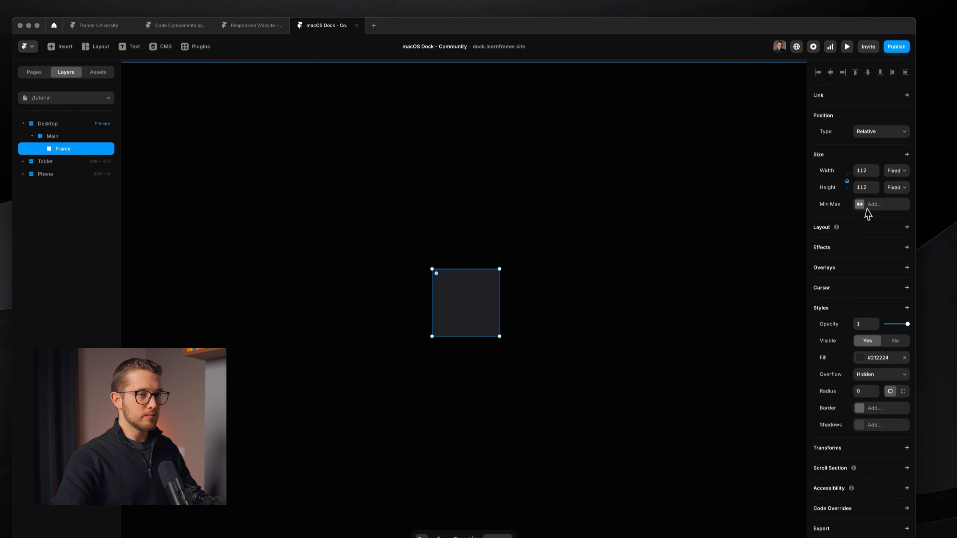
# Set the new frame's width and height to 70 px, keeping its proportions locked
pyautogui.click(865, 171)
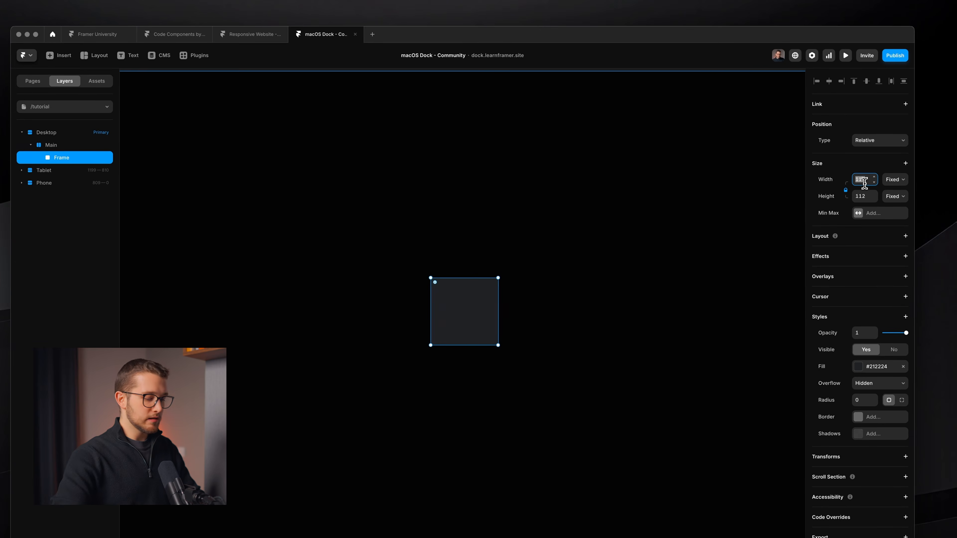
pyautogui.write('70')
pyautogui.press('Return')
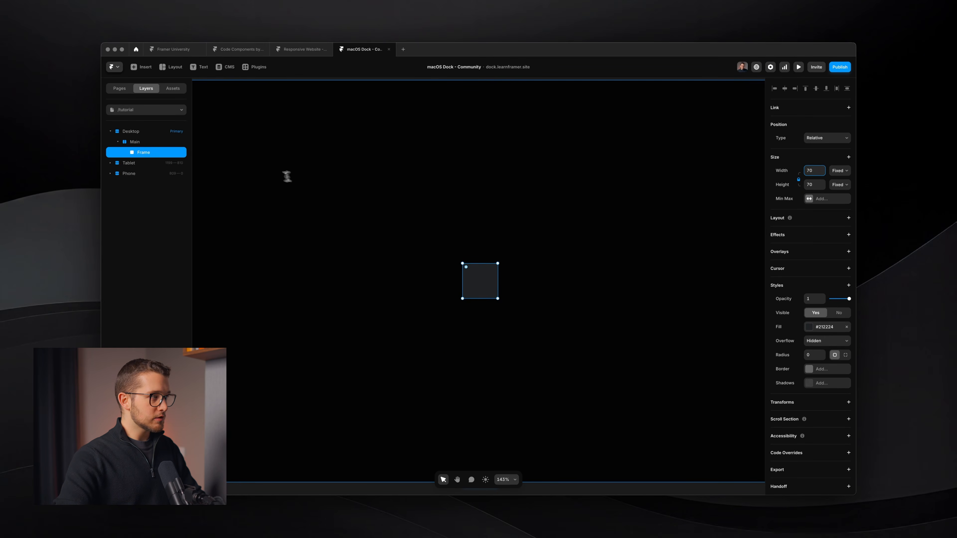
# Rename the frame to Icon and remove its background fill
pyautogui.doubleClick(165, 153)
pyautogui.press('shift')
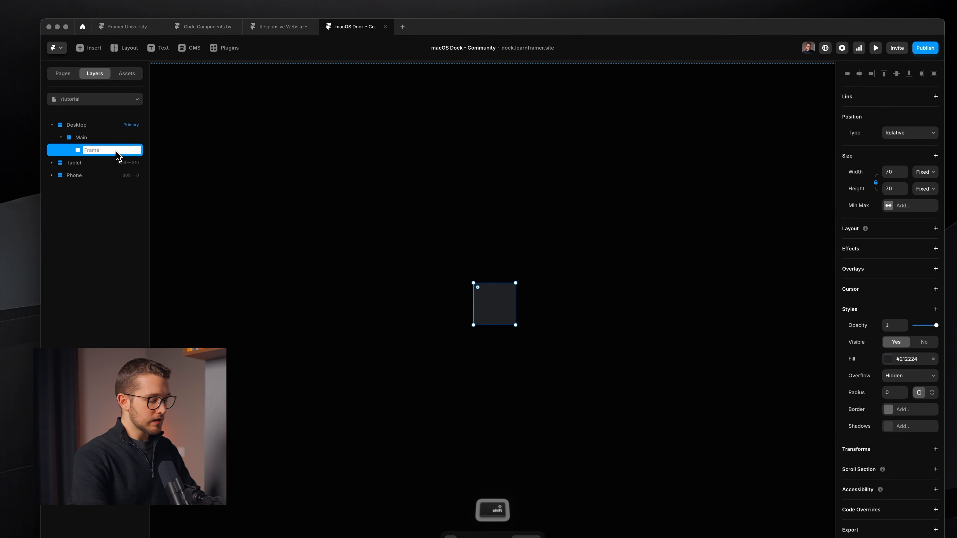
pyautogui.write('Icon')
pyautogui.press('Return')
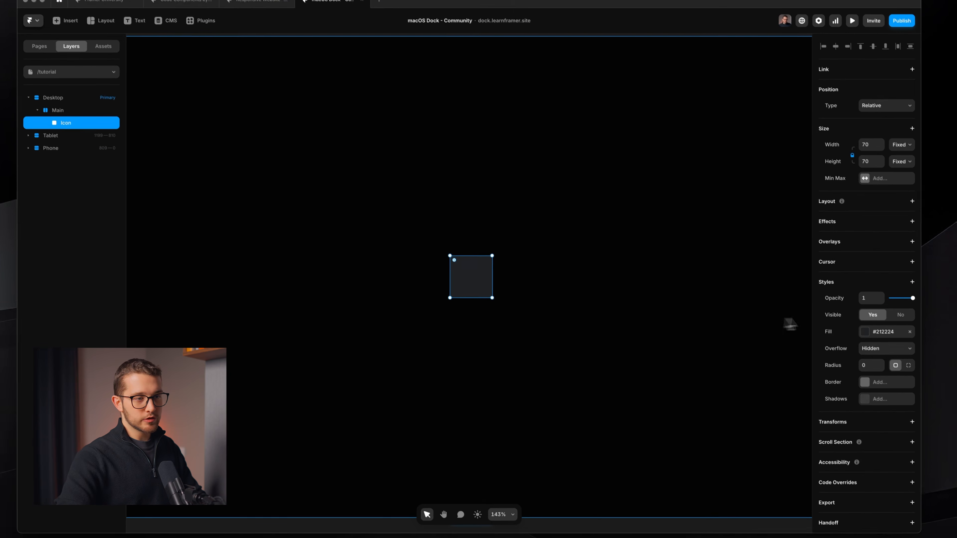
pyautogui.click(909, 332)
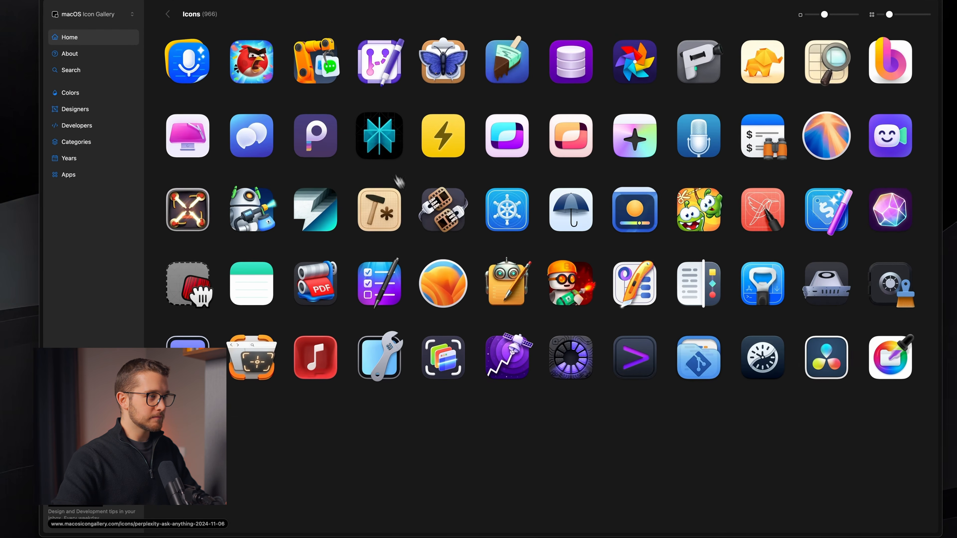
# Copy the Perplexity icon image from the macOS Icon Gallery site and paste it into the Icon frame in Framer
pyautogui.click(396, 175)
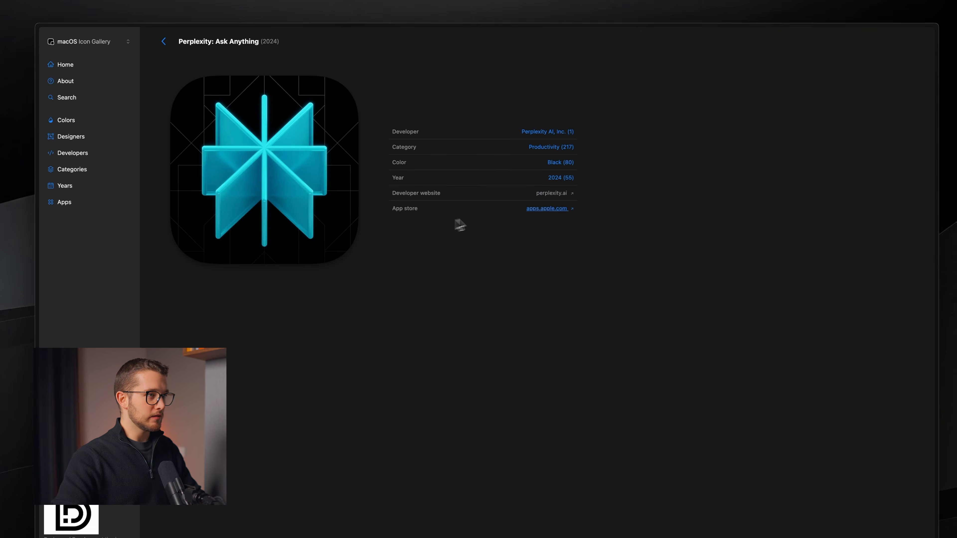
pyautogui.rightClick(221, 170)
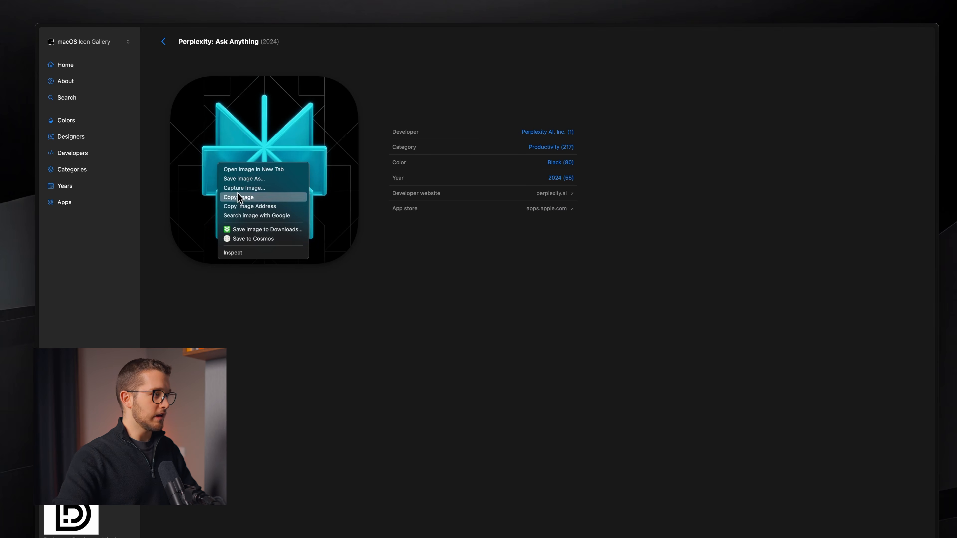
pyautogui.click(241, 199)
pyautogui.press('super+Tab')
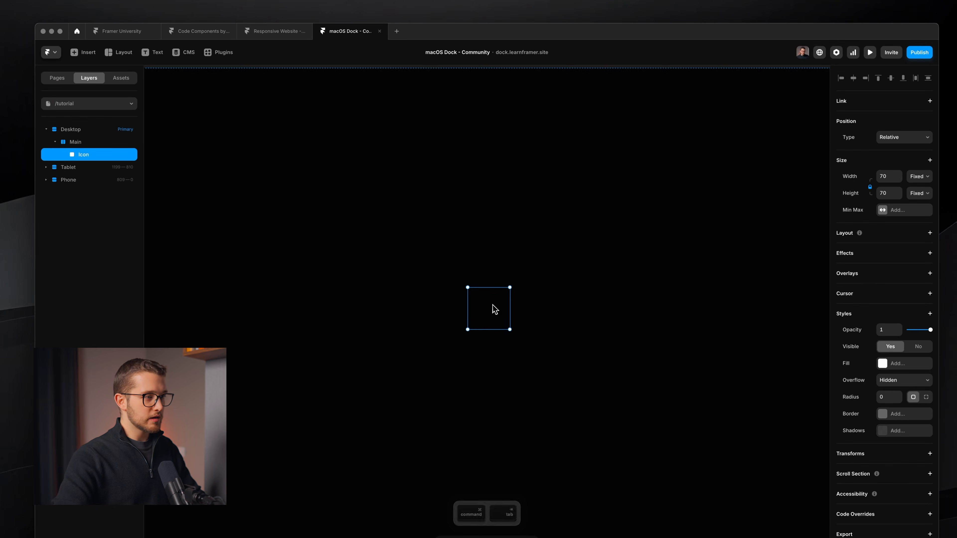
pyautogui.scroll(5, 491, 304)
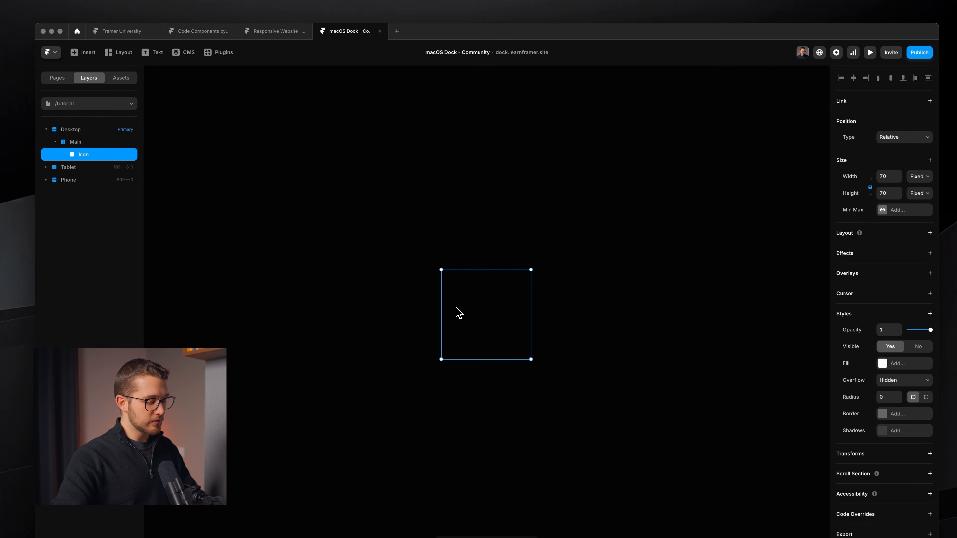
pyautogui.press('super+v')
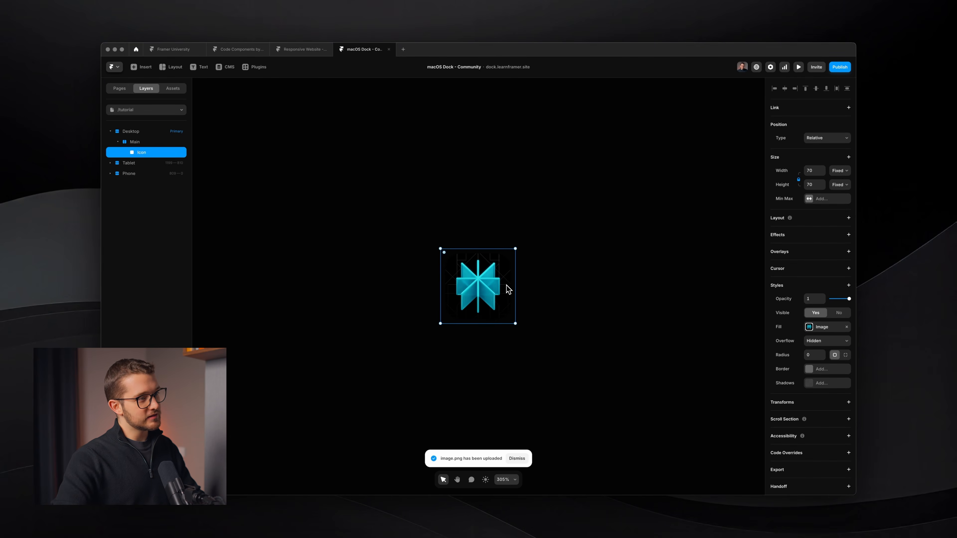
# Give the Main stack a white fill to inspect the transparent margin around the icon, and undo that fill
pyautogui.scroll(5, 506, 285)
pyautogui.click(614, 332)
pyautogui.scroll(-4, 614, 332)
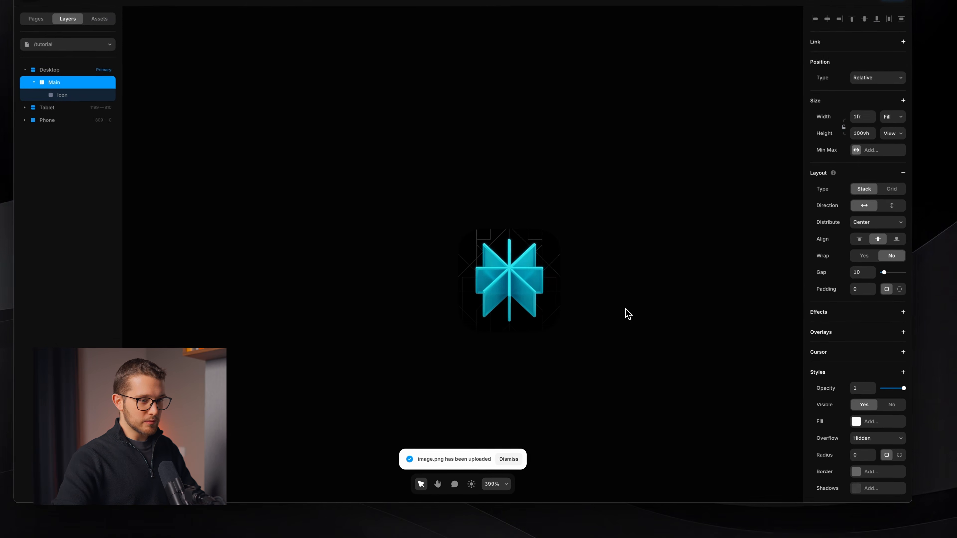
pyautogui.click(878, 423)
pyautogui.click(534, 295)
pyautogui.scroll(3, 534, 295)
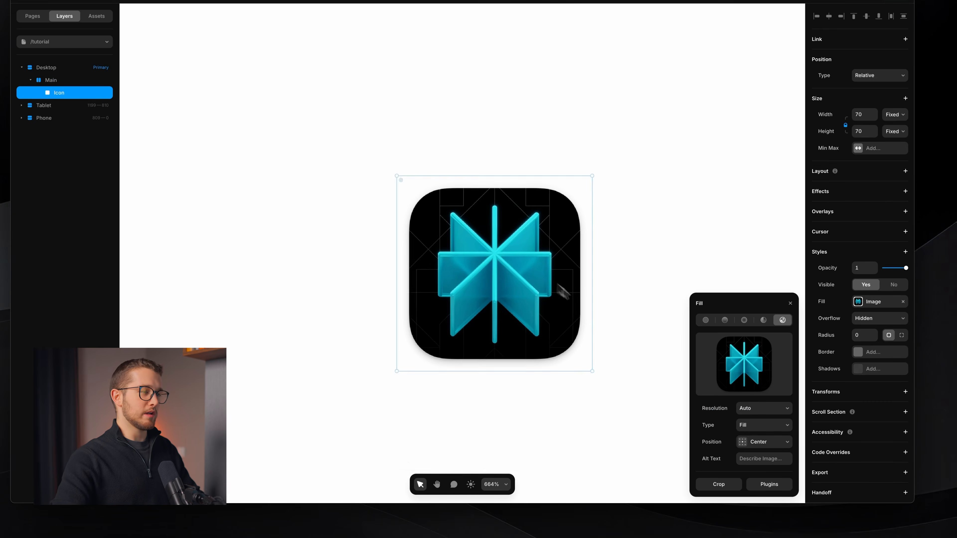
pyautogui.press('super+z')
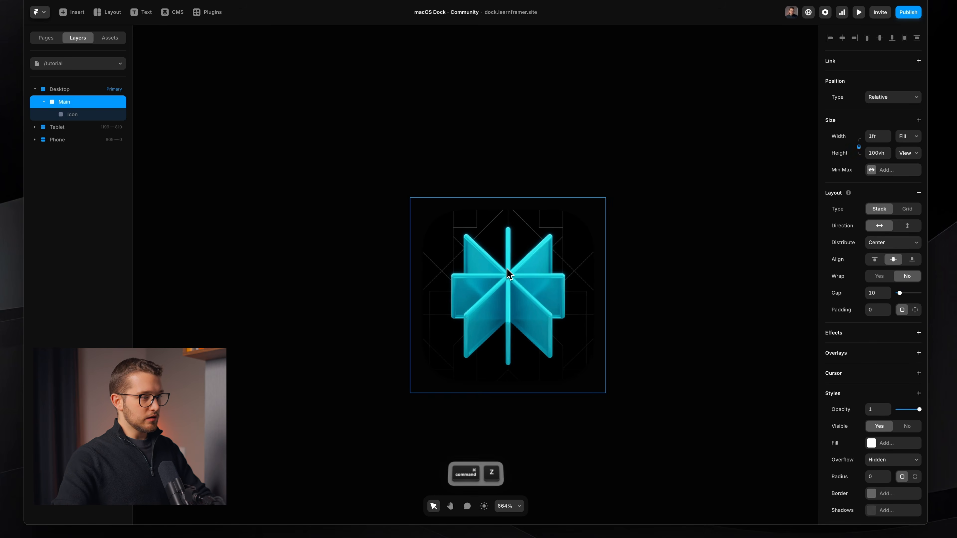
pyautogui.scroll(-5, 507, 269)
# Create a component named Icon from the Perplexity icon frame
pyautogui.click(520, 283)
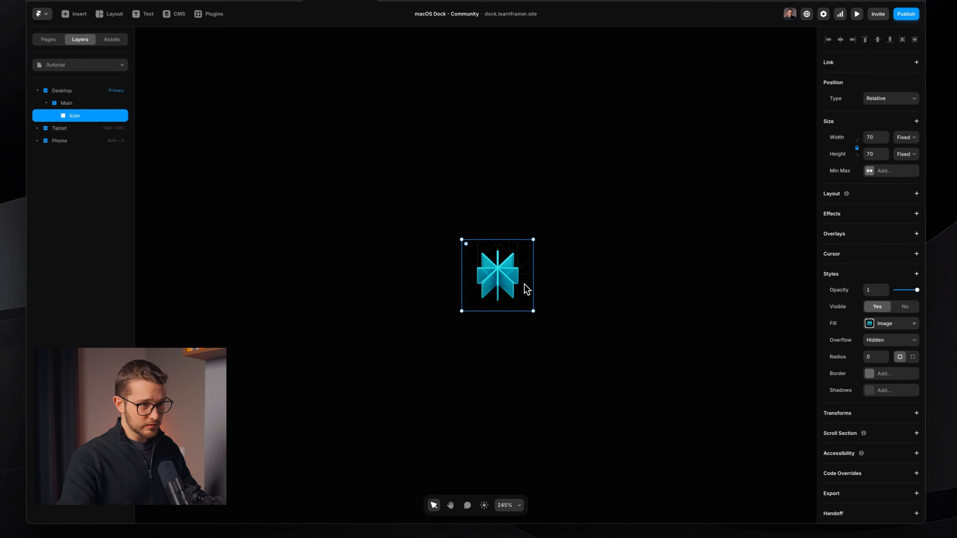
pyautogui.hotkey('alt', '2')
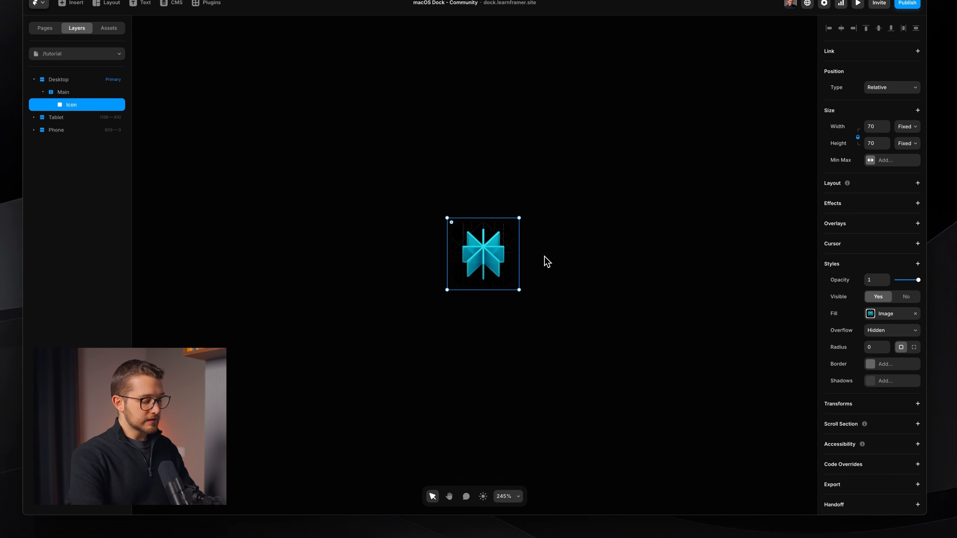
pyautogui.press('alt+super+k')
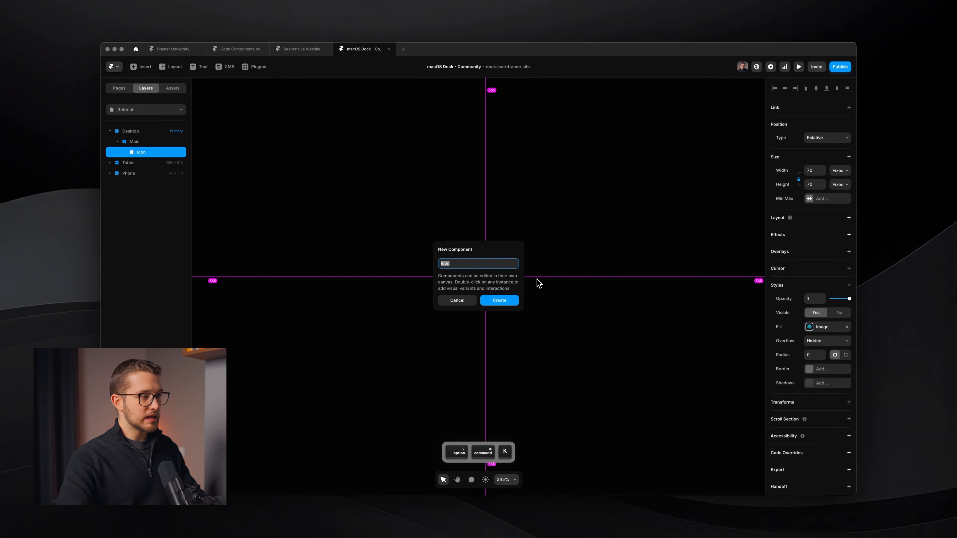
pyautogui.press('Escape')
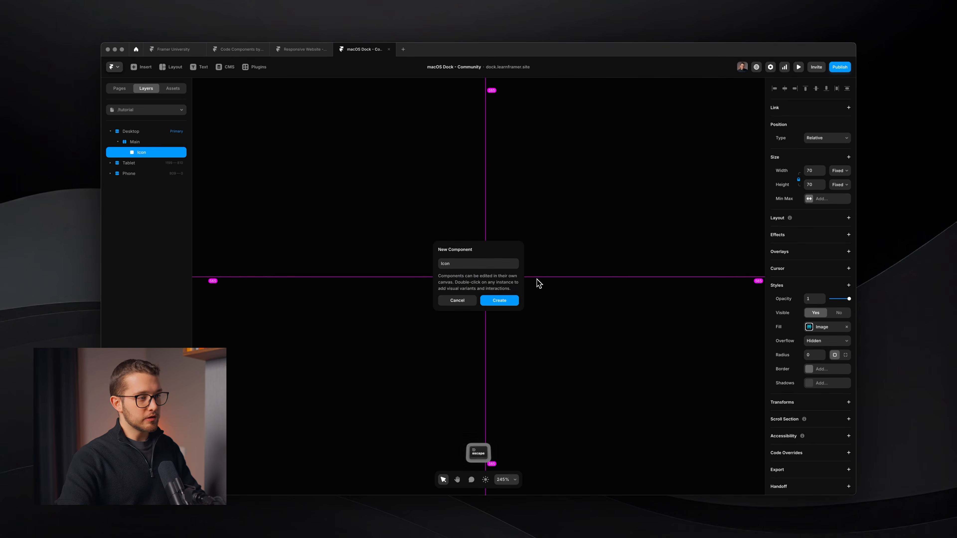
pyautogui.rightClick(487, 289)
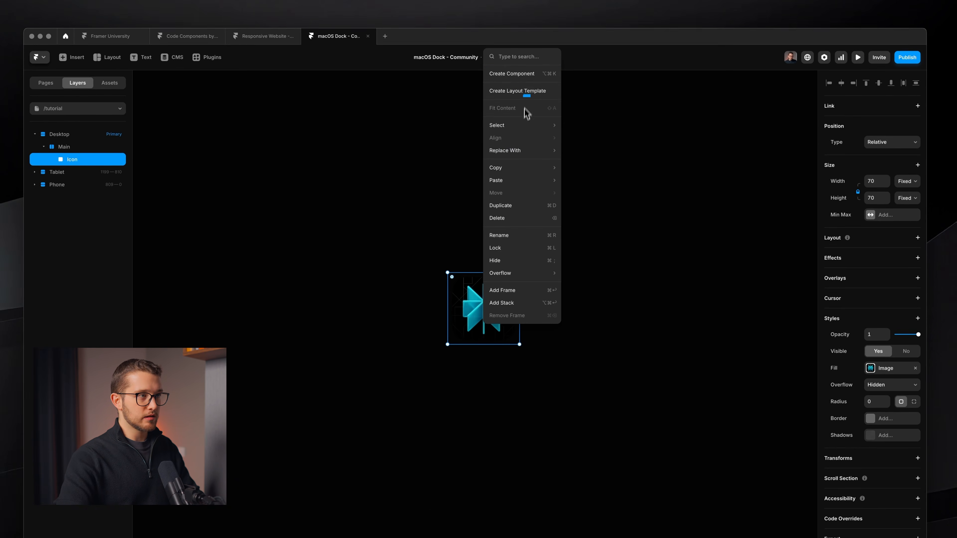
pyautogui.click(527, 74)
pyautogui.click(507, 337)
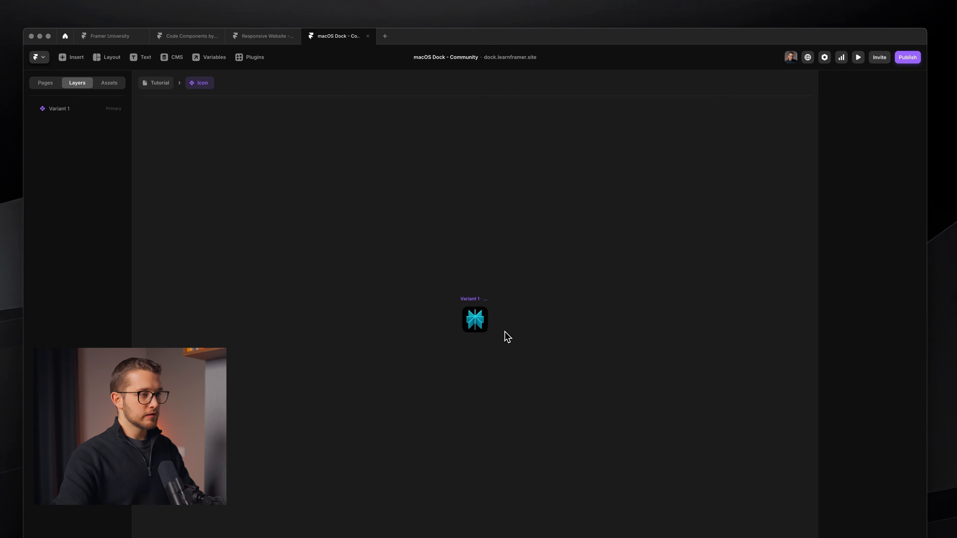
# Rename the Icon component's primary variant to SM
pyautogui.scroll(5, 478, 334)
pyautogui.scroll(5, 479, 418)
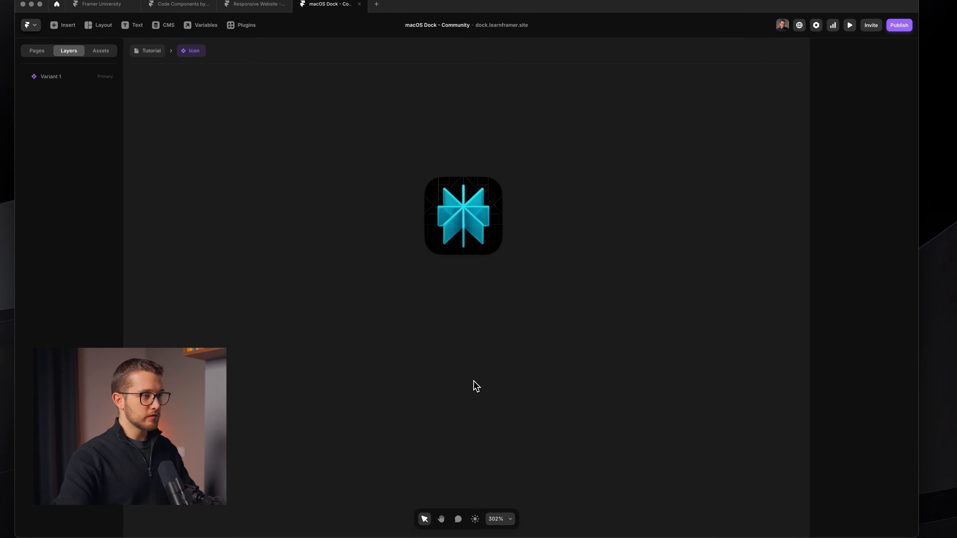
pyautogui.scroll(1, 482, 417)
pyautogui.click(479, 214)
pyautogui.press('super+r')
pyautogui.write('S')
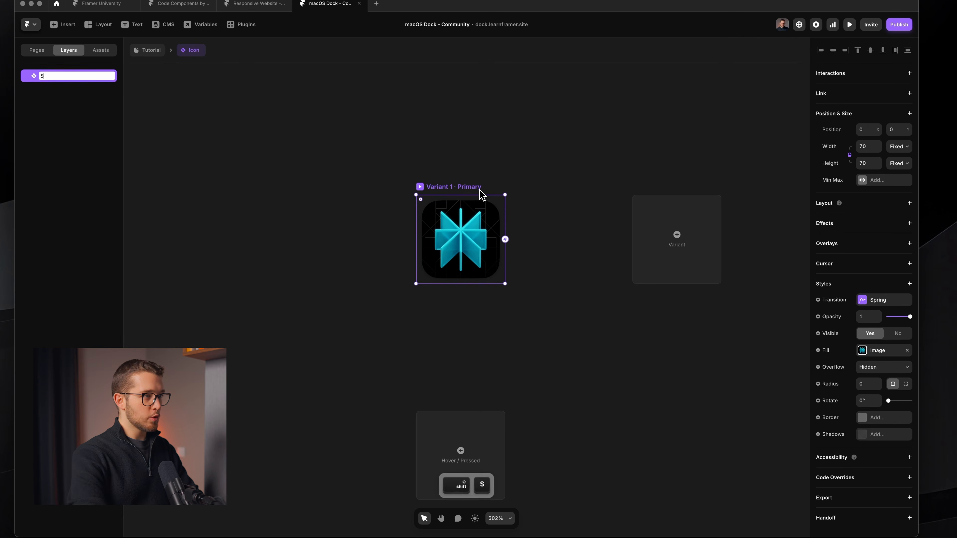
pyautogui.write('M')
pyautogui.press('Return')
# Add a second variant to the Icon component, name it MD and set its width to 90 px
pyautogui.scroll(-3, 500, 218)
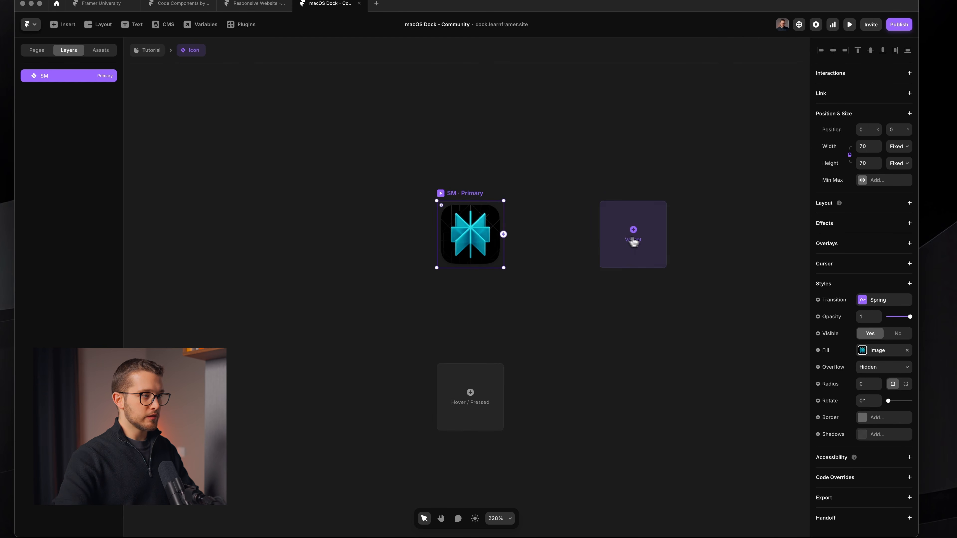
pyautogui.click(633, 241)
pyautogui.press('super+r')
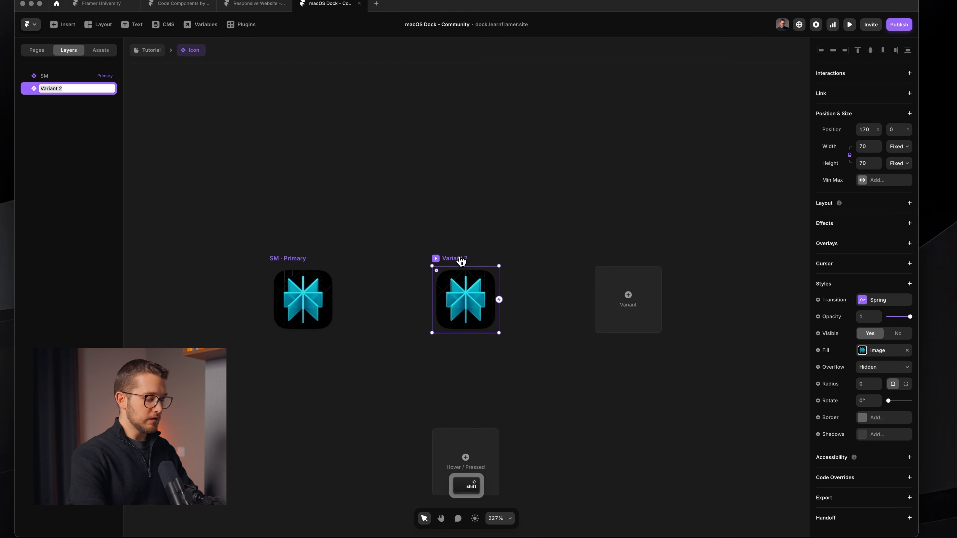
pyautogui.write('MD')
pyautogui.press('Return')
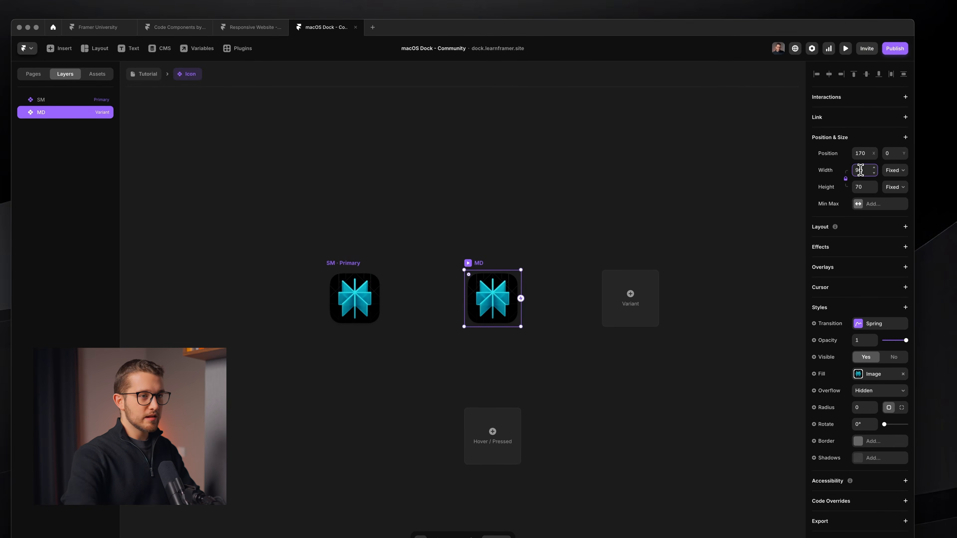
# Name the third variant of the Icon component LG and set its width to 110 px
pyautogui.press('super+r')
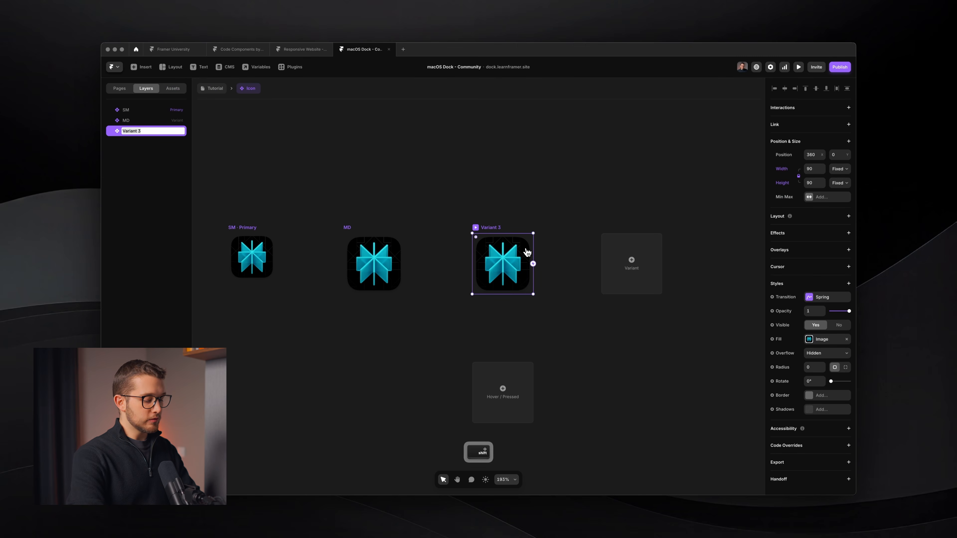
pyautogui.write('LG')
pyautogui.press('Return')
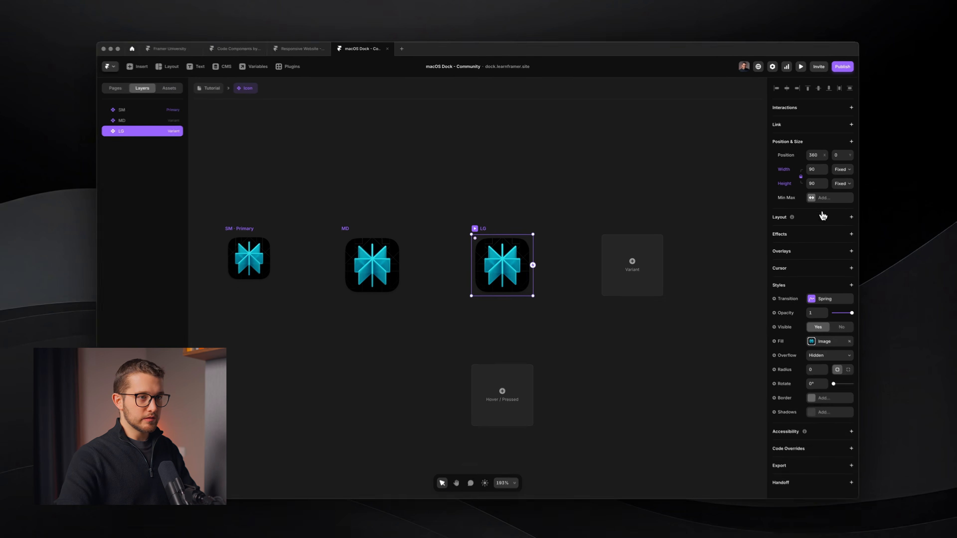
pyautogui.click(812, 168)
pyautogui.write('10')
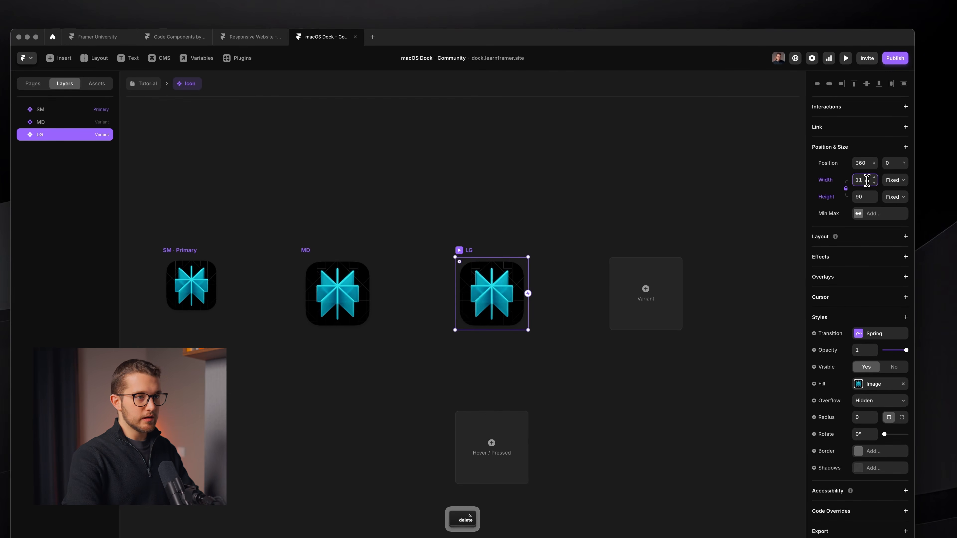
pyautogui.write('0')
pyautogui.press('Return')
pyautogui.click(486, 219)
pyautogui.hscroll(-3, 482, 221)
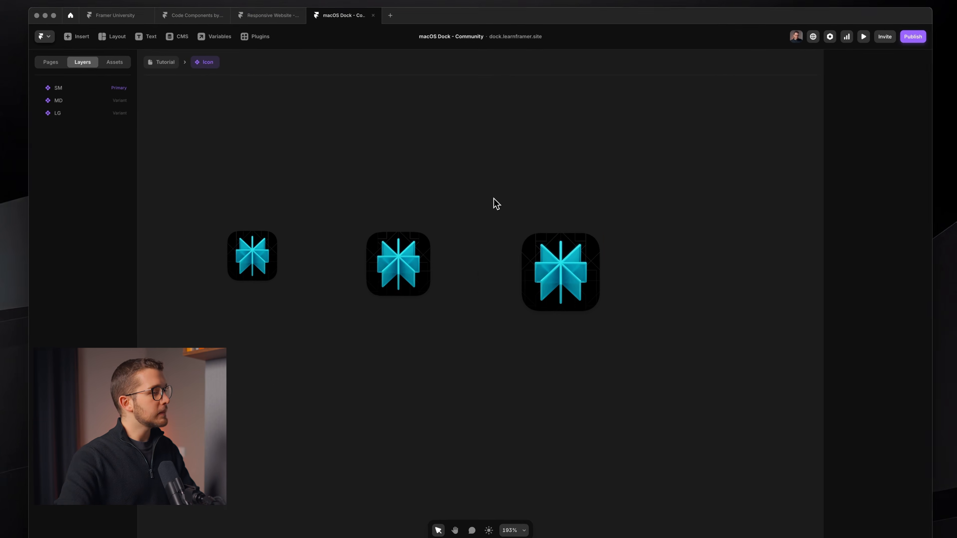
# Compare the SM and MD variants, and examine the indicator dot beneath the middle icon in the finished dock example
pyautogui.click(286, 242)
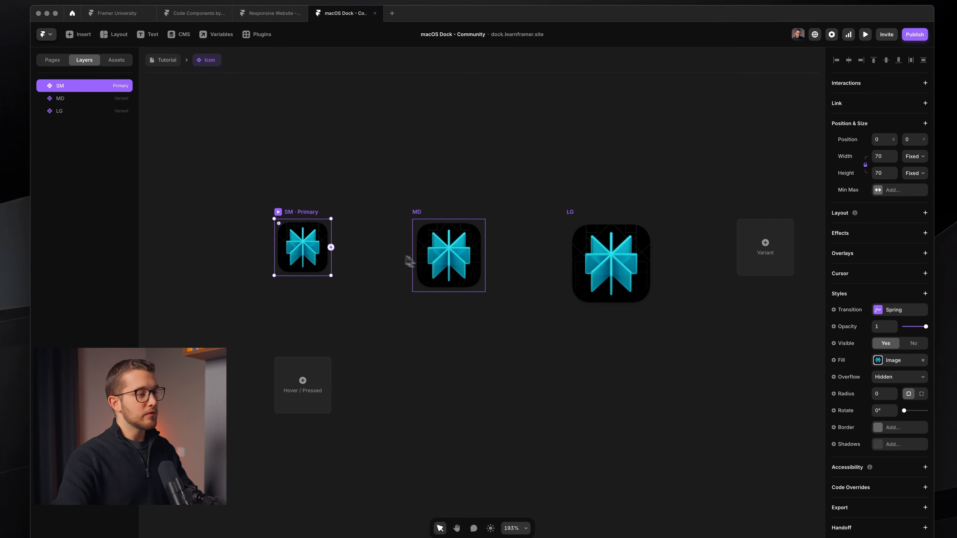
pyautogui.click(419, 261)
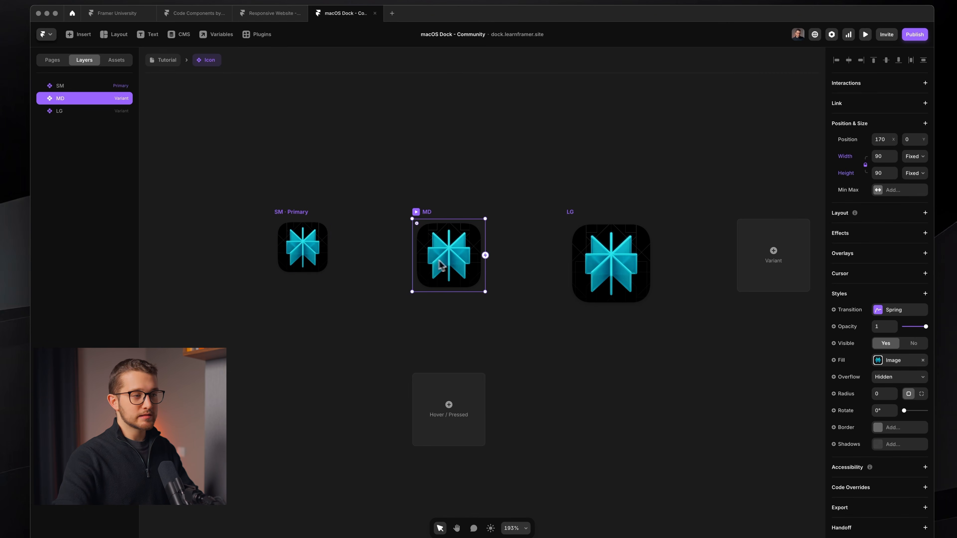
pyautogui.hscroll(-1, 440, 262)
pyautogui.press('super+Tab')
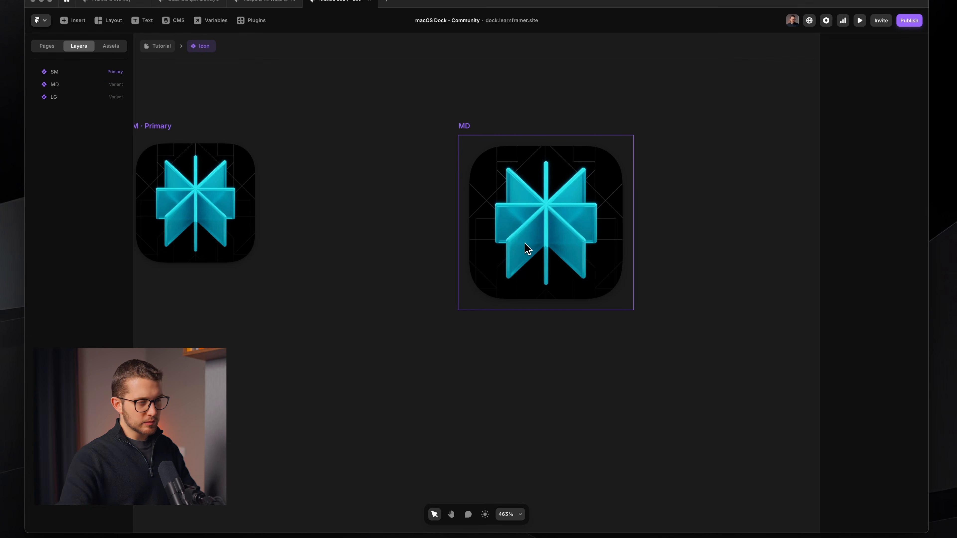
pyautogui.press('shift+super+4')
pyautogui.moveTo(536, 302); pyautogui.dragTo(544, 307)
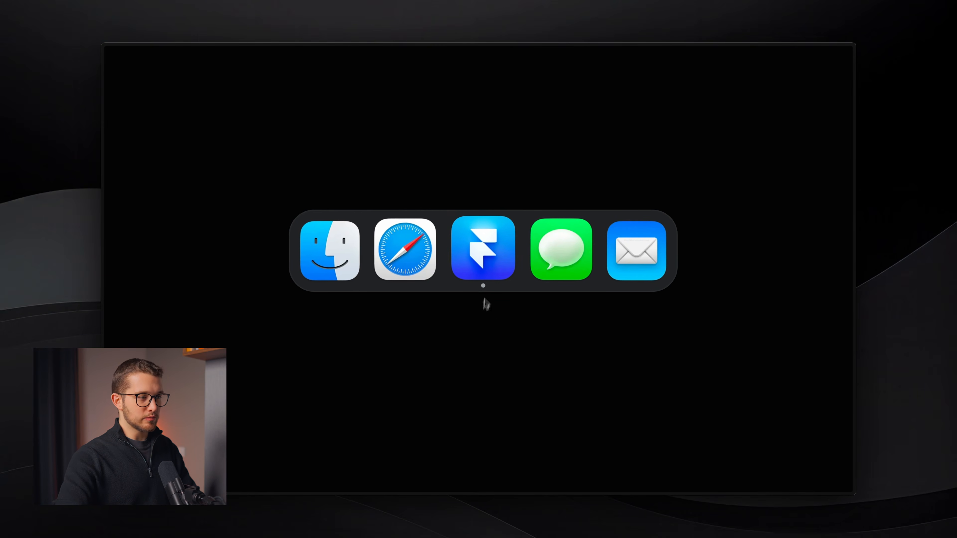
pyautogui.press('super+Tab')
# Draw a small frame of about 4 × 4 px near the SM icon and place it inside the SM variant
pyautogui.scroll(-5, 471, 301)
pyautogui.hscroll(-5, 516, 276)
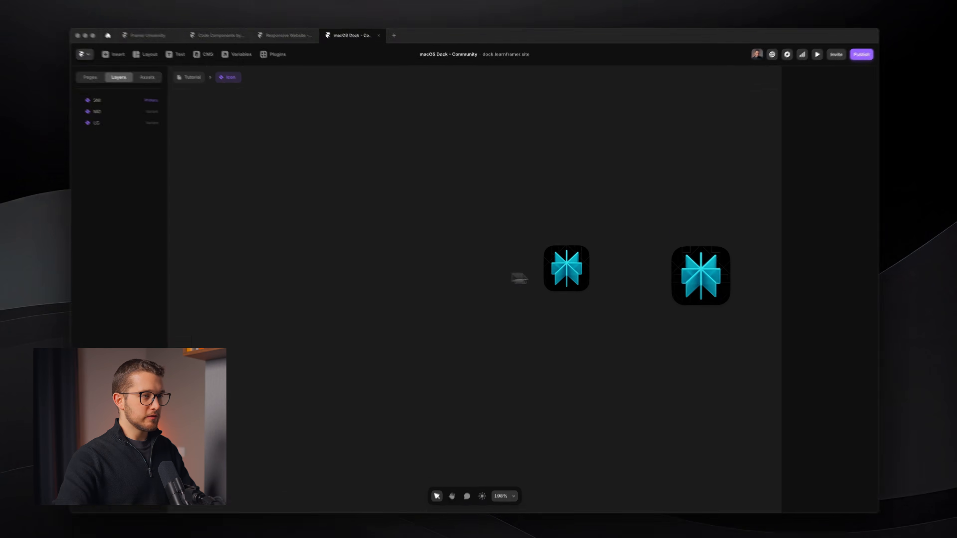
pyautogui.click(567, 260)
pyautogui.scroll(5, 567, 258)
pyautogui.scroll(3, 553, 242)
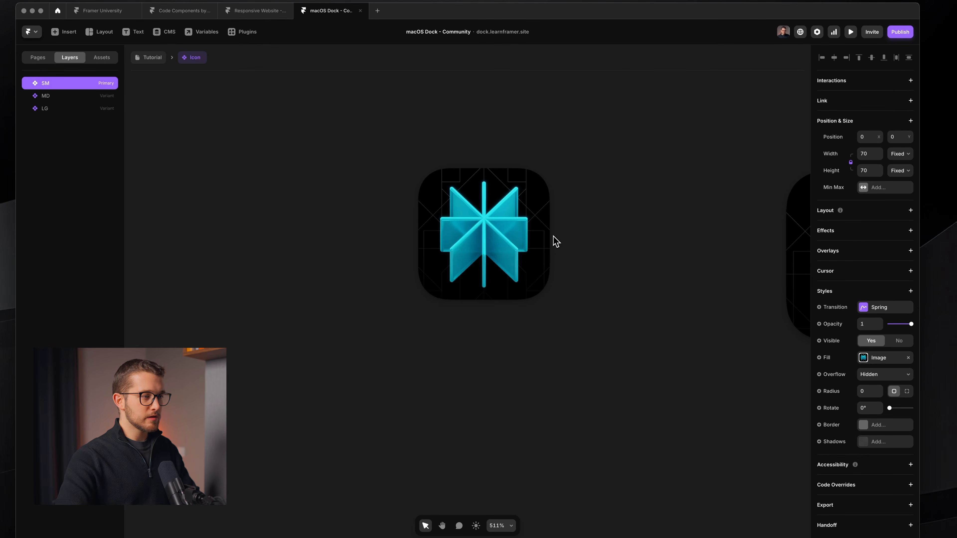
pyautogui.press('f')
pyautogui.moveTo(461, 356); pyautogui.dragTo(466, 366)
pyautogui.press('super+x')
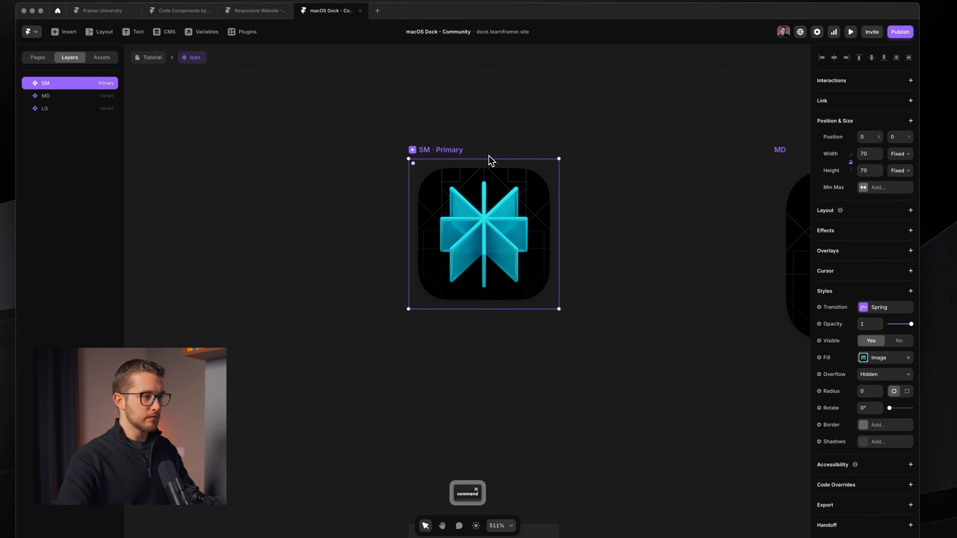
pyautogui.press('super+v')
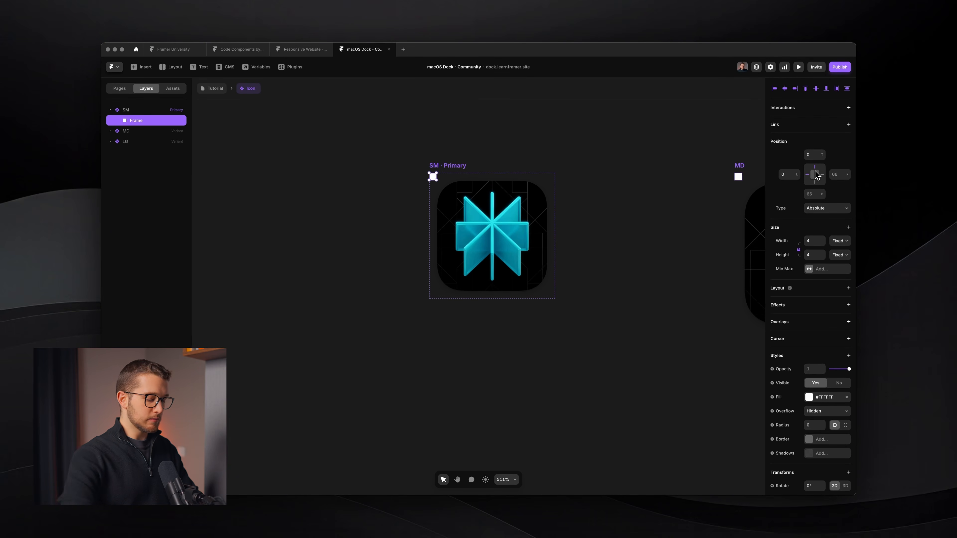
# Align the small frame to the horizontal center and bottom edge of the SM variant
pyautogui.hotkey('alt', 'h')
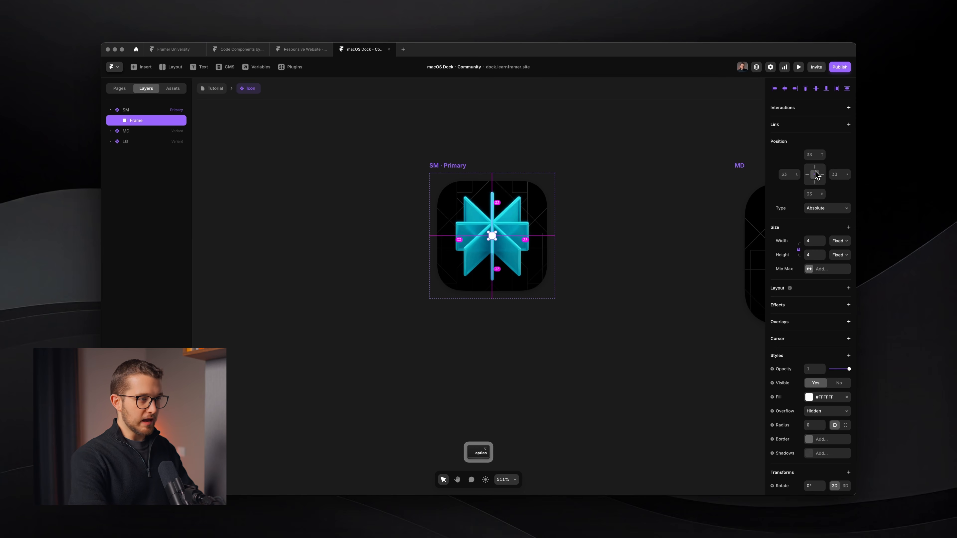
pyautogui.hotkey('alt', 's')
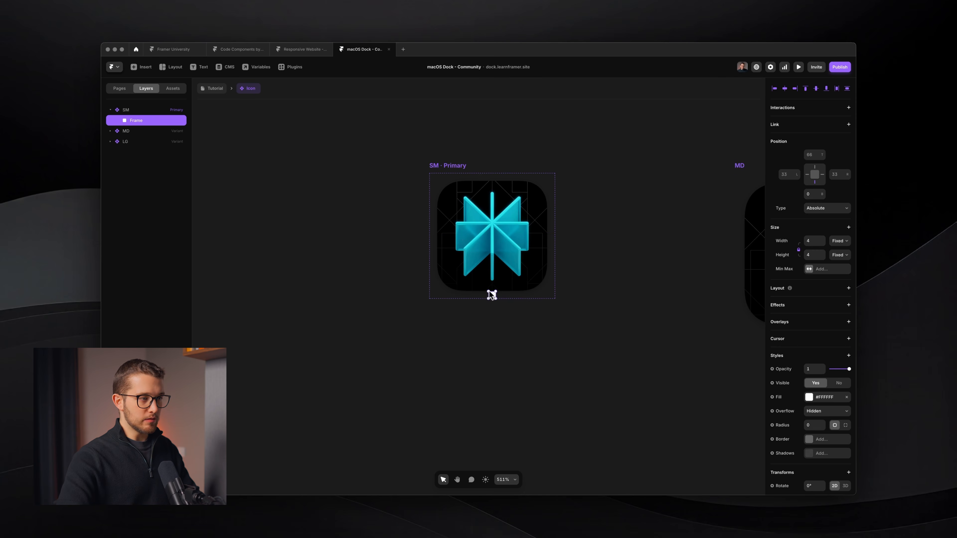
pyautogui.scroll(5, 490, 293)
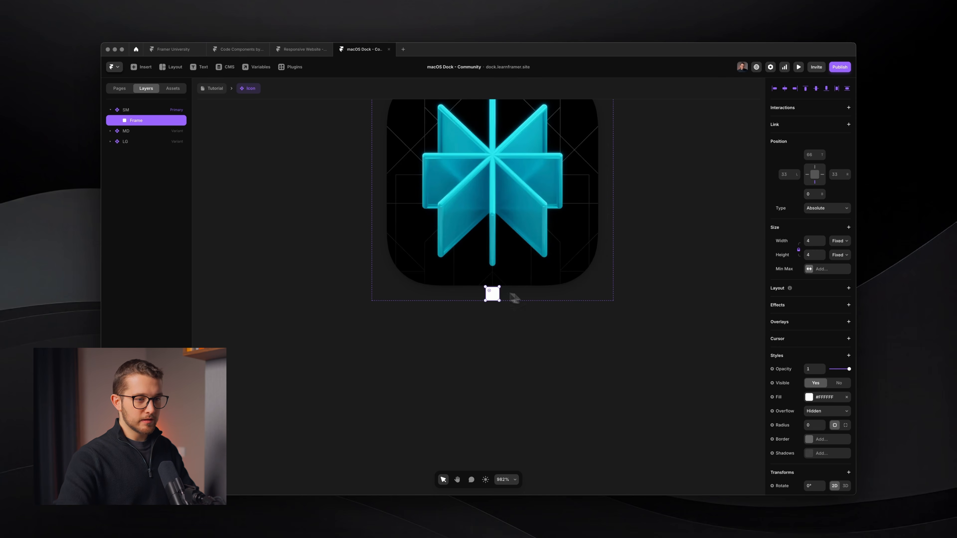
# Fill the small frame with color style 11 and set its radius to 50% to make it a dot
pyautogui.click(821, 397)
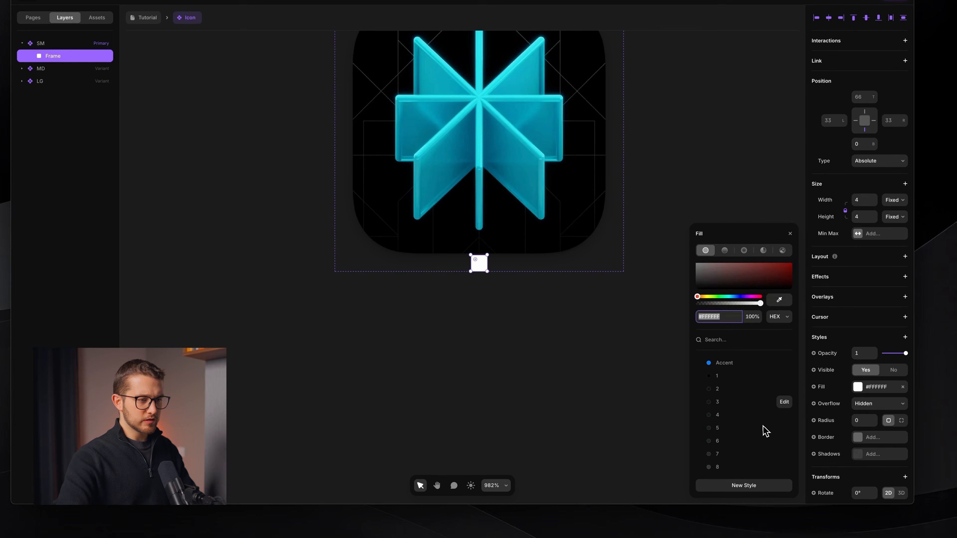
pyautogui.click(731, 454)
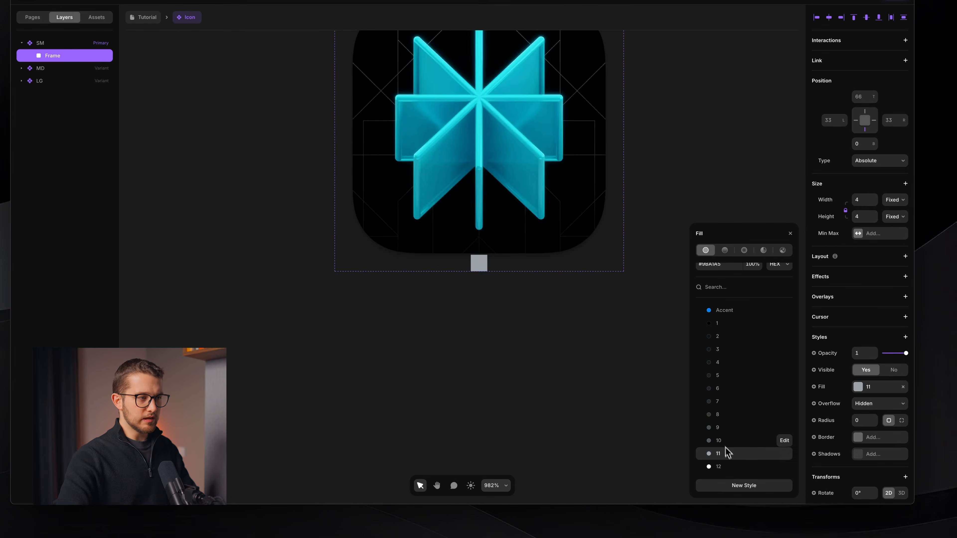
pyautogui.click(800, 249)
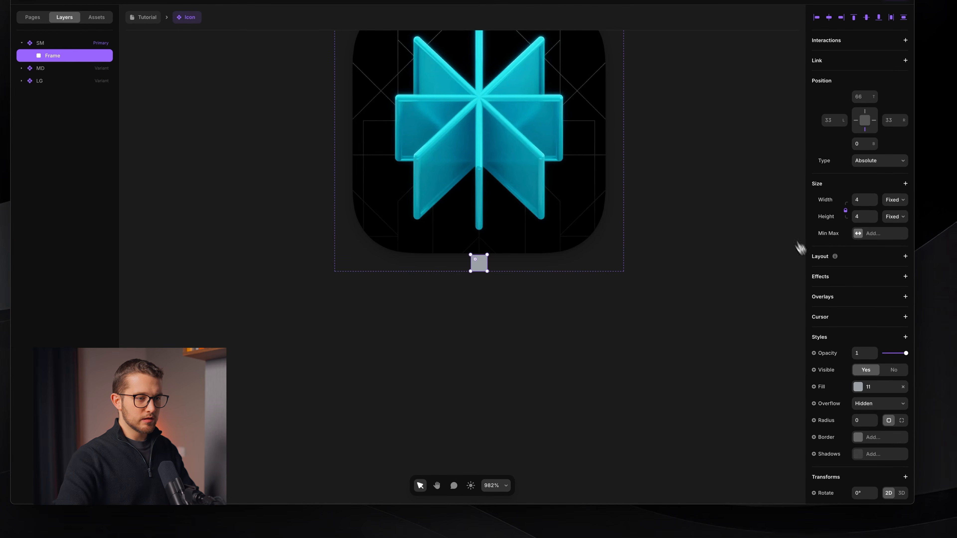
pyautogui.click(865, 421)
pyautogui.write('50%')
pyautogui.press('Return')
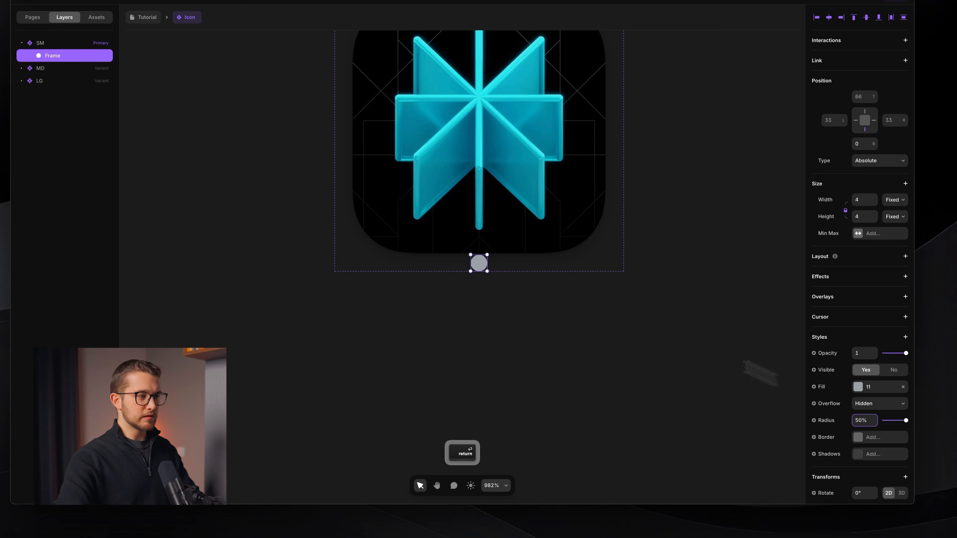
# Shrink the dot to 3 × 3 px and nudge it down so its bottom offset is -1
pyautogui.scroll(5, 461, 256)
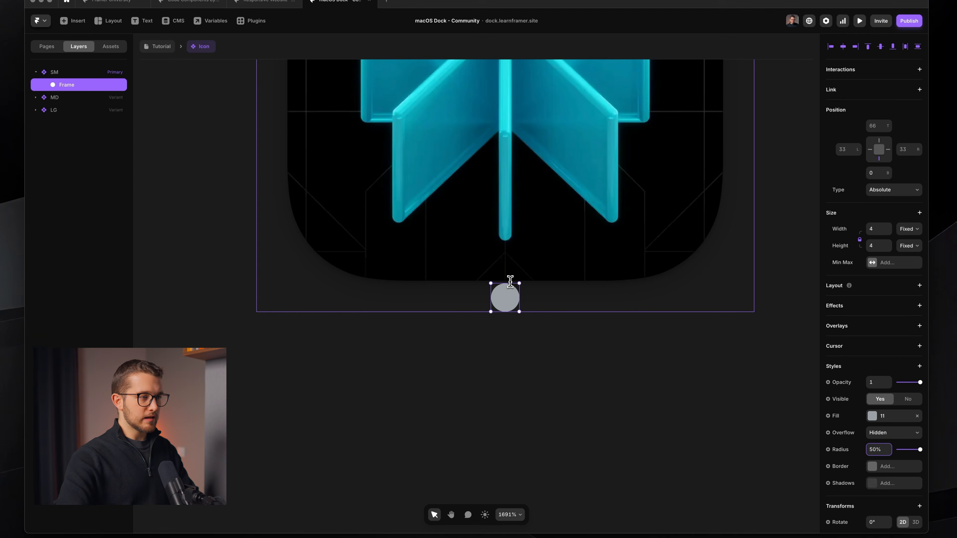
pyautogui.press('shift')
pyautogui.moveTo(510, 285); pyautogui.dragTo(510, 289)
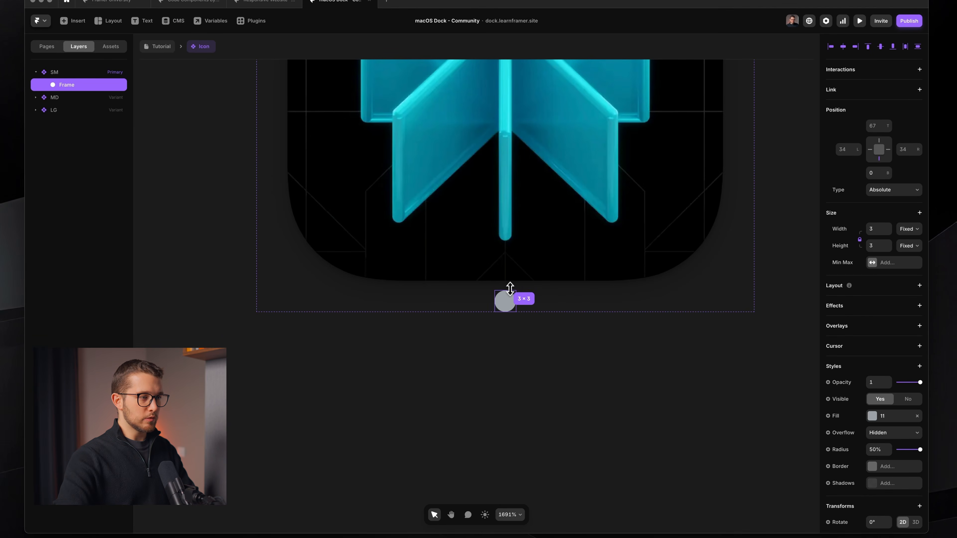
pyautogui.press('Down')
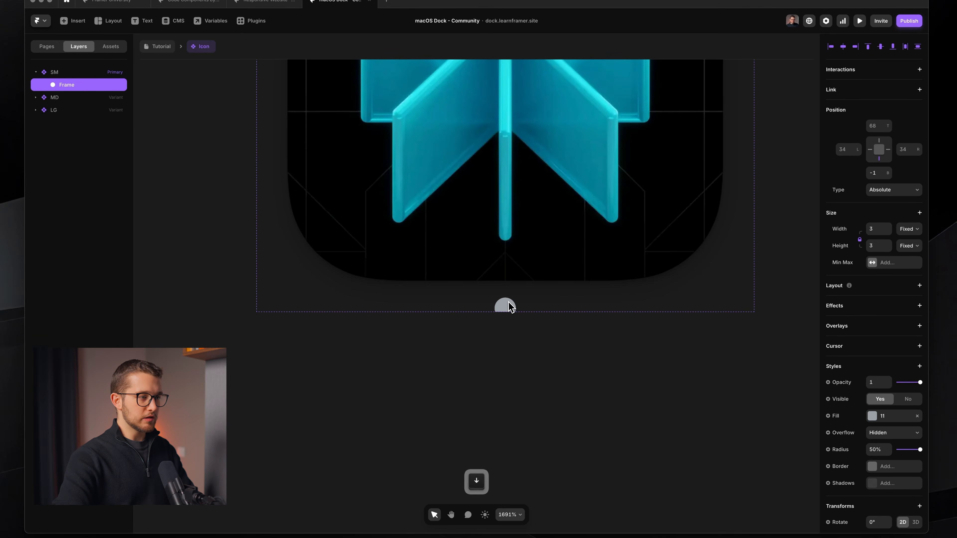
# Set the SM variant's overflow to Visible
pyautogui.scroll(-3, 509, 306)
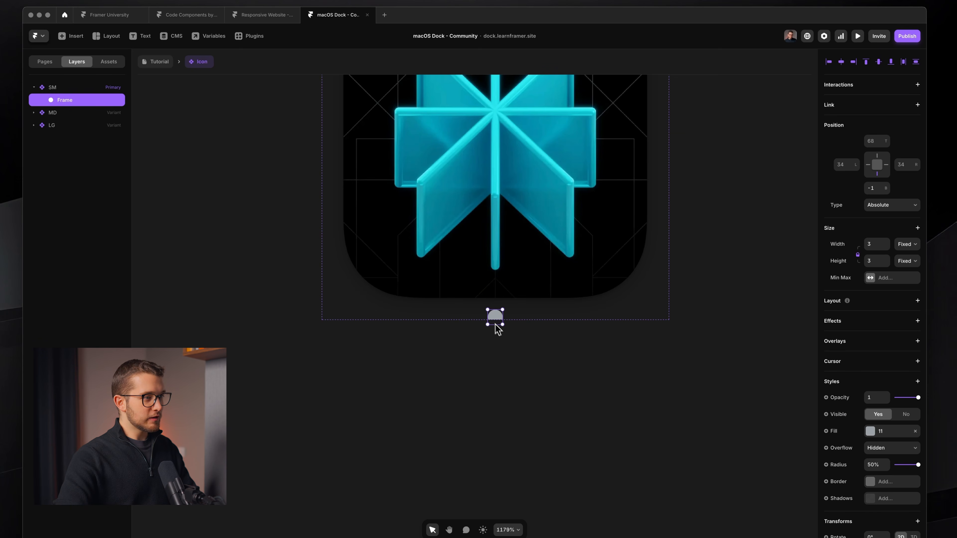
pyautogui.press('Escape')
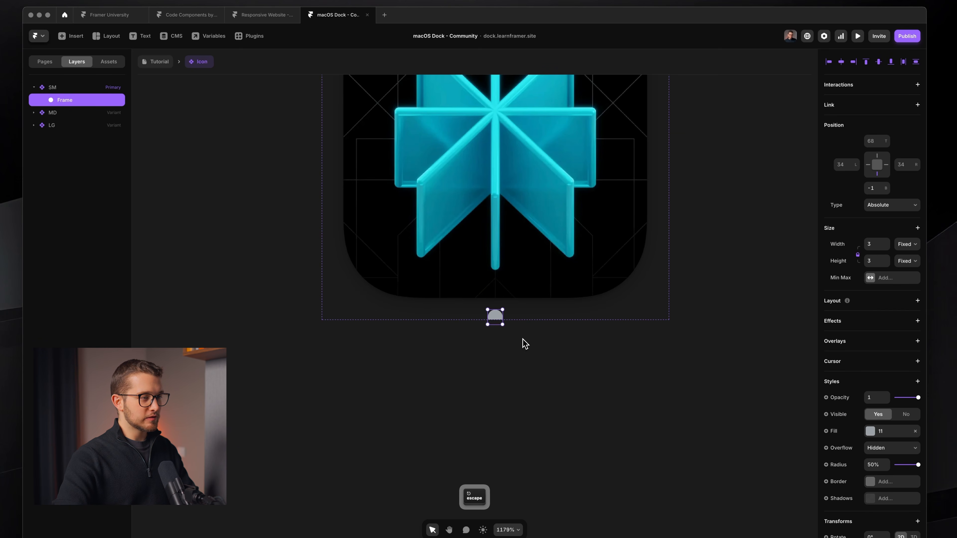
pyautogui.press('Escape')
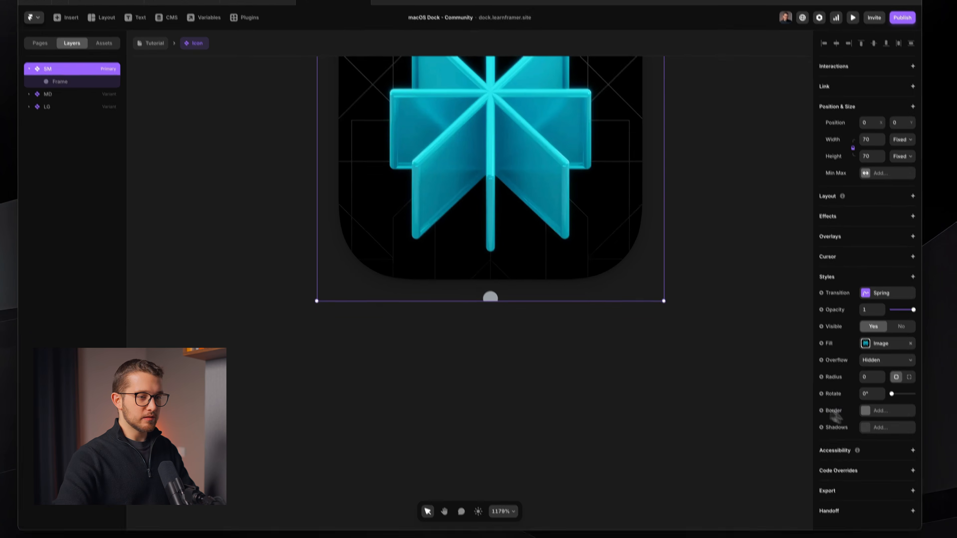
pyautogui.click(877, 381)
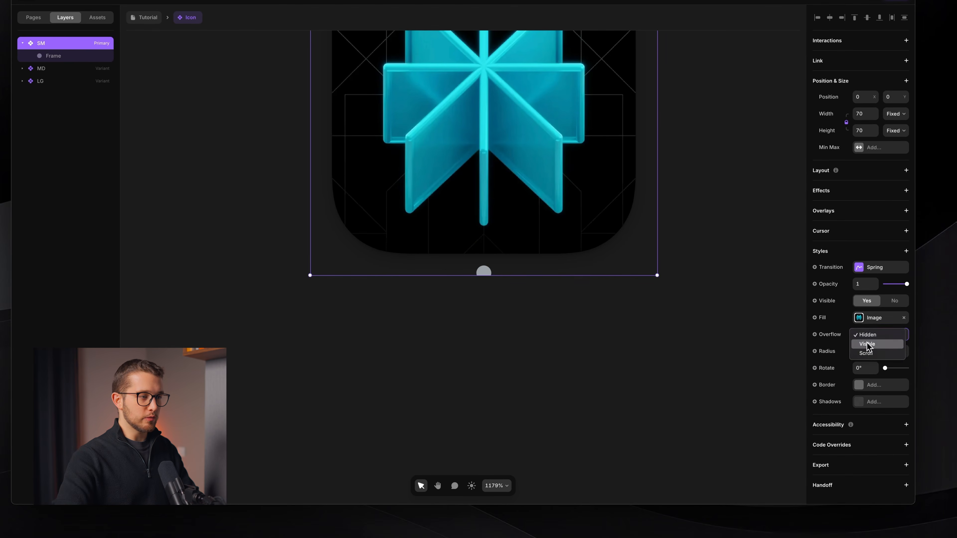
pyautogui.click(866, 343)
# Select the dot in the SM variant and inspect how it sits beneath the icon in all three variants
pyautogui.click(495, 300)
pyautogui.keyDown('super'); pyautogui.click(493, 286); pyautogui.keyUp('super')
pyautogui.scroll(-8, 521, 314)
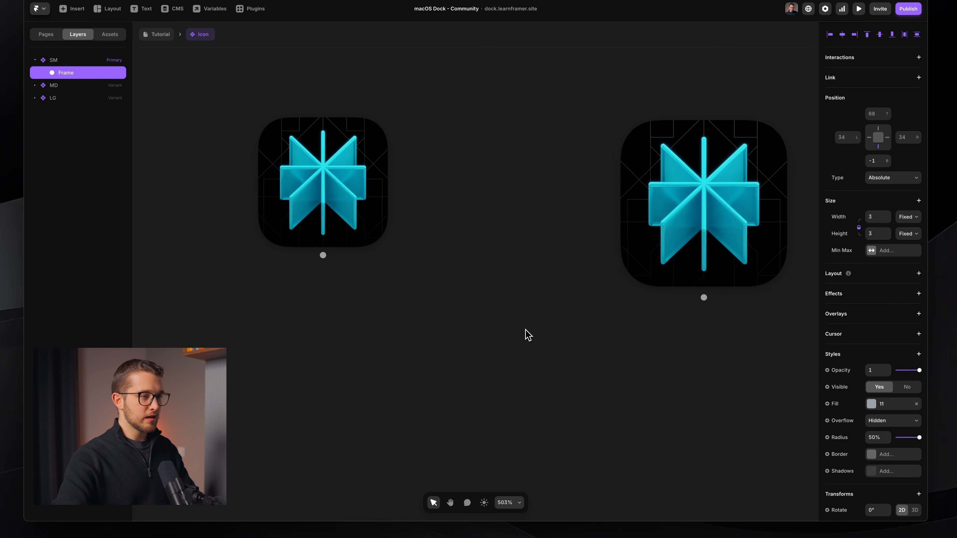
pyautogui.hscroll(5, 526, 330)
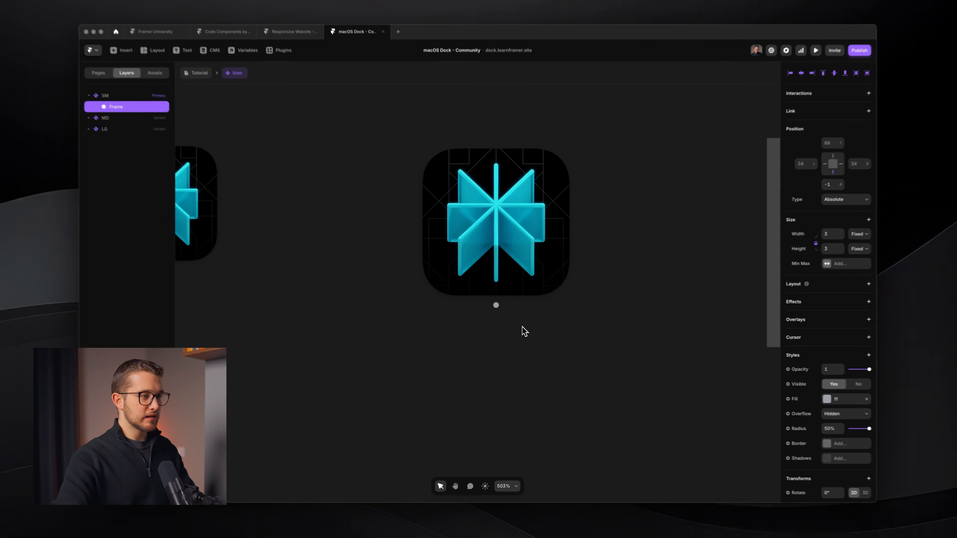
pyautogui.hscroll(6, 528, 303)
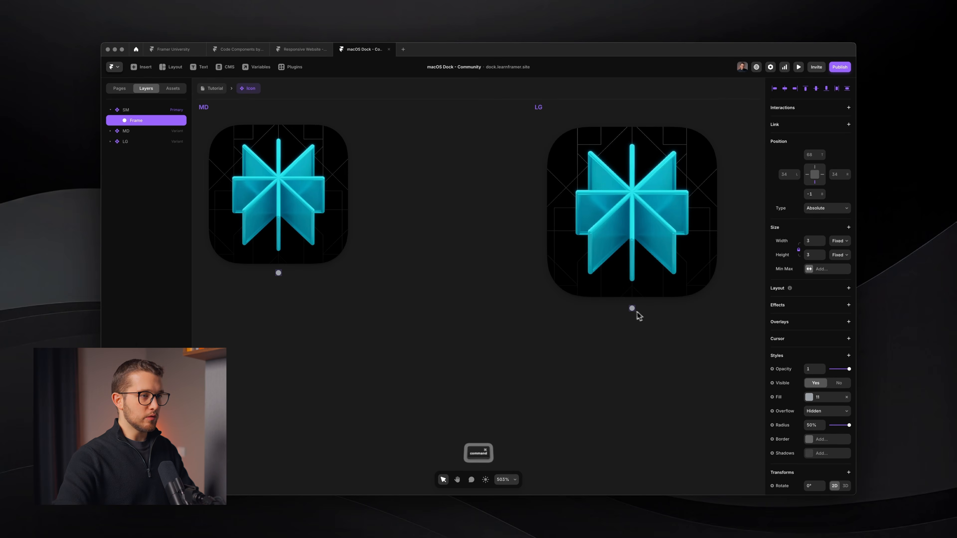
pyautogui.scroll(-5, 638, 310)
pyautogui.hscroll(-4, 493, 335)
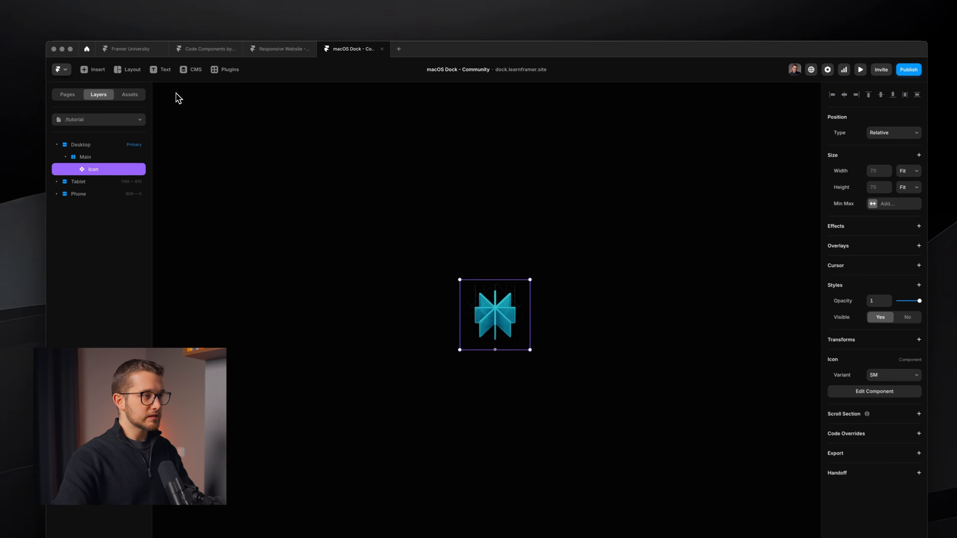
# Duplicate the Icon instance twice on the tutorial page
pyautogui.scroll(-5, 553, 299)
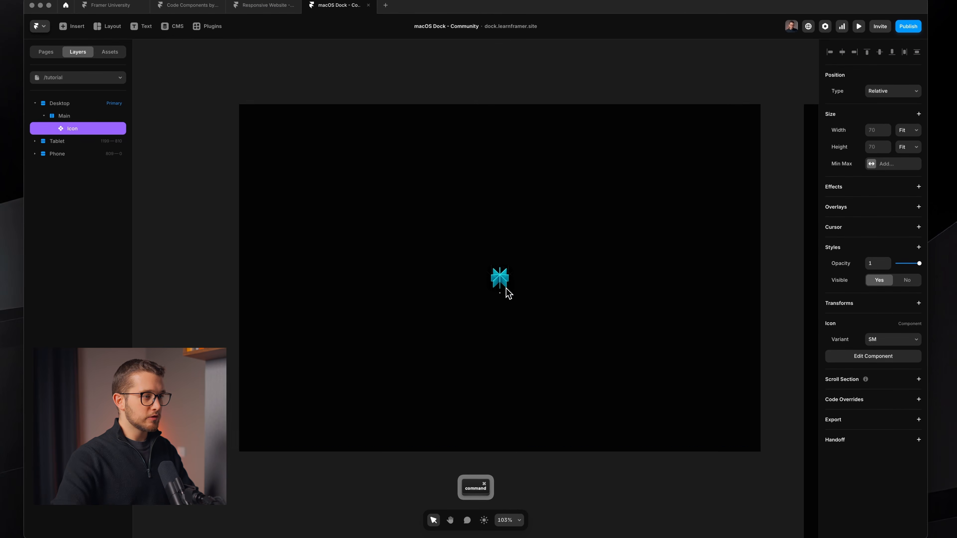
pyautogui.scroll(3, 508, 293)
pyautogui.press('super+d')
pyautogui.press('super+d')
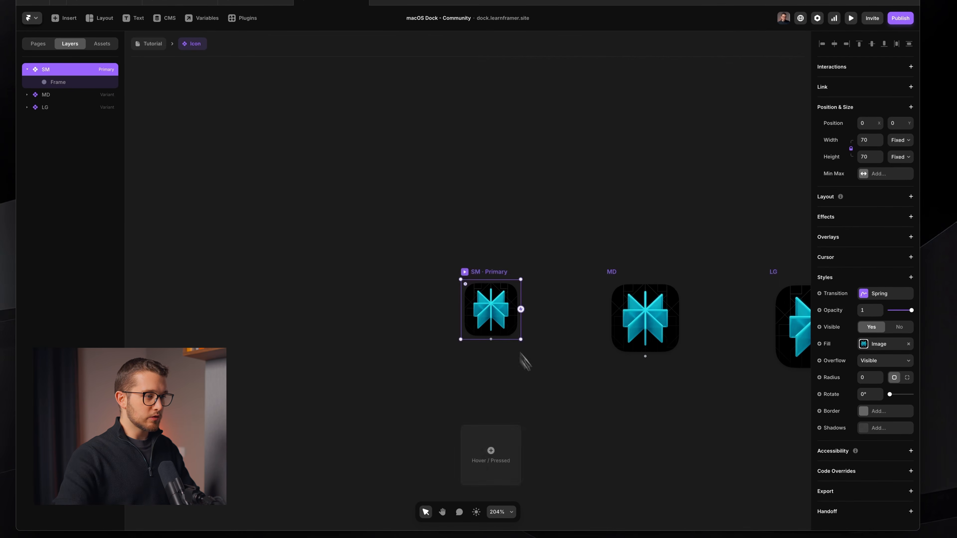
# Create an image variable named Icon from the SM variant's fill
pyautogui.scroll(5, 525, 362)
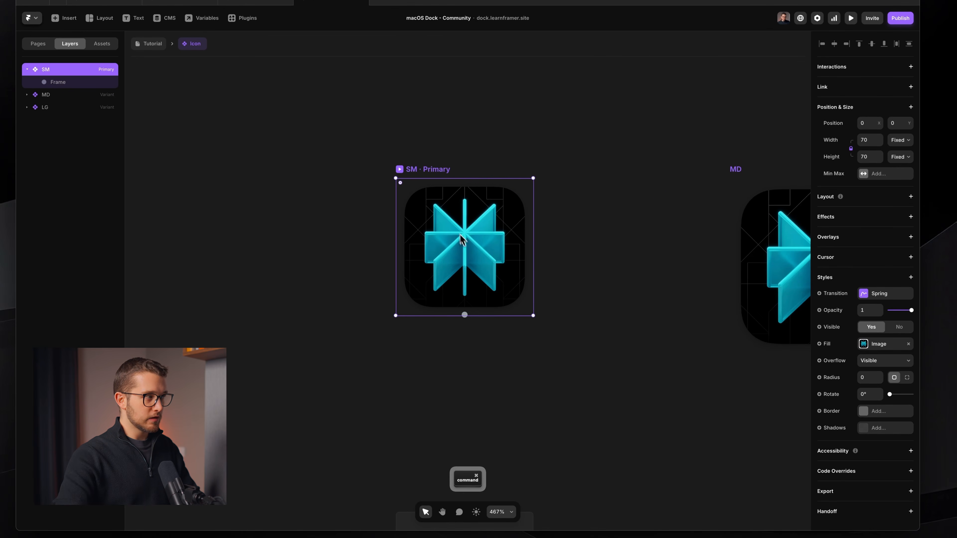
pyautogui.click(819, 344)
pyautogui.moveTo(834, 351)
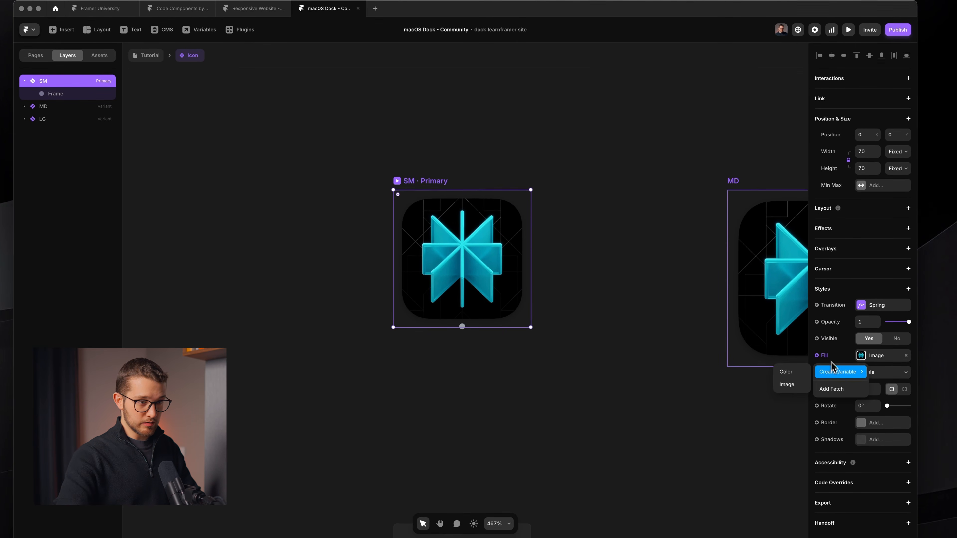
pyautogui.click(790, 385)
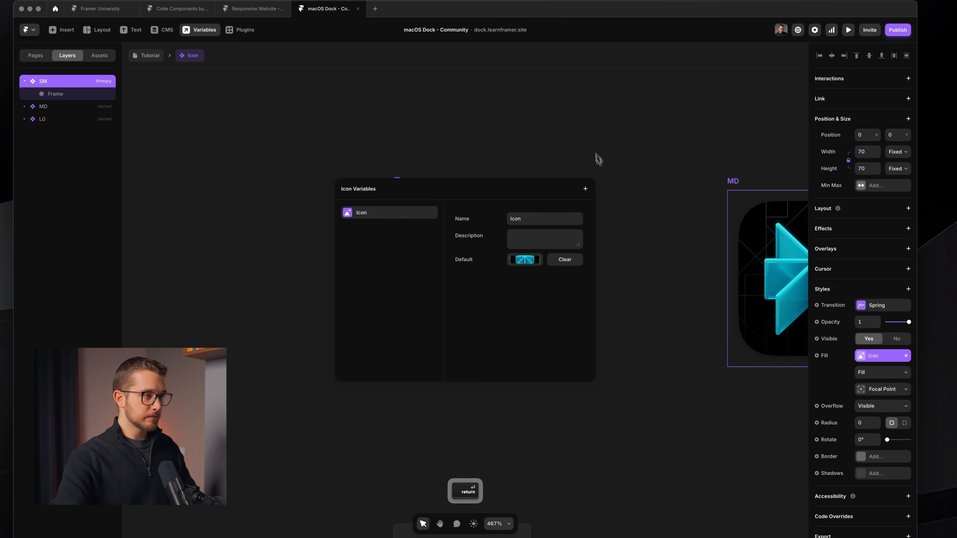
# Rename the SM variant's dot layer to Circle and create a visibility variable named Dot for it
pyautogui.click(68, 98)
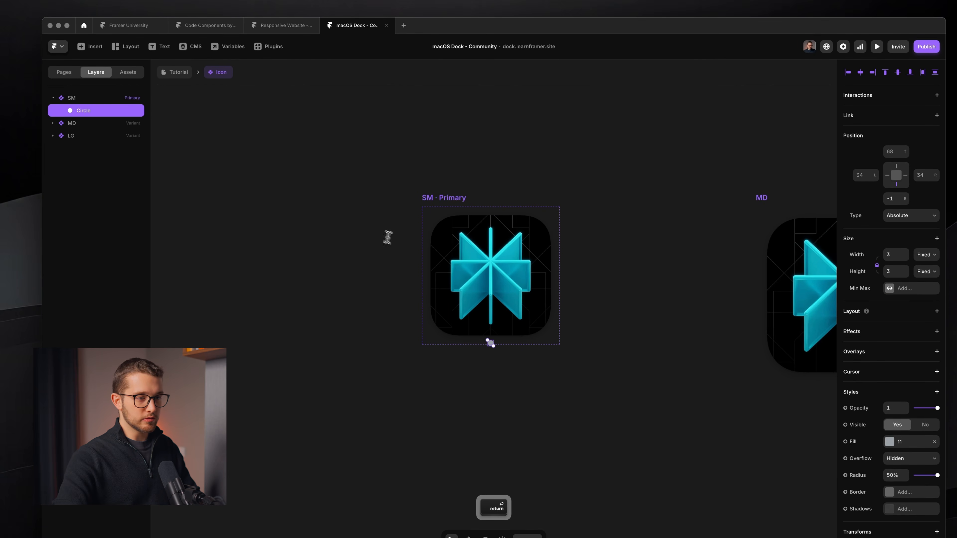
pyautogui.scroll(-3, 856, 401)
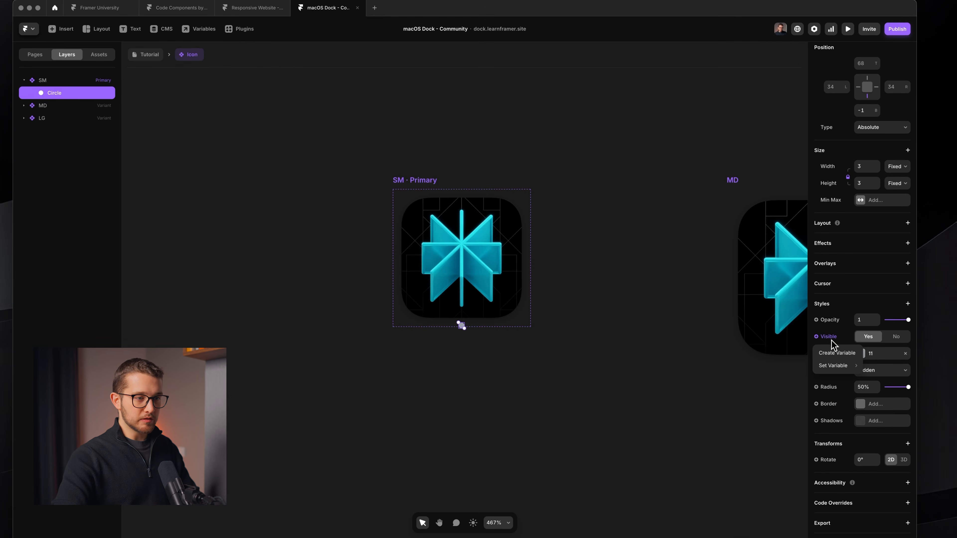
pyautogui.click(833, 352)
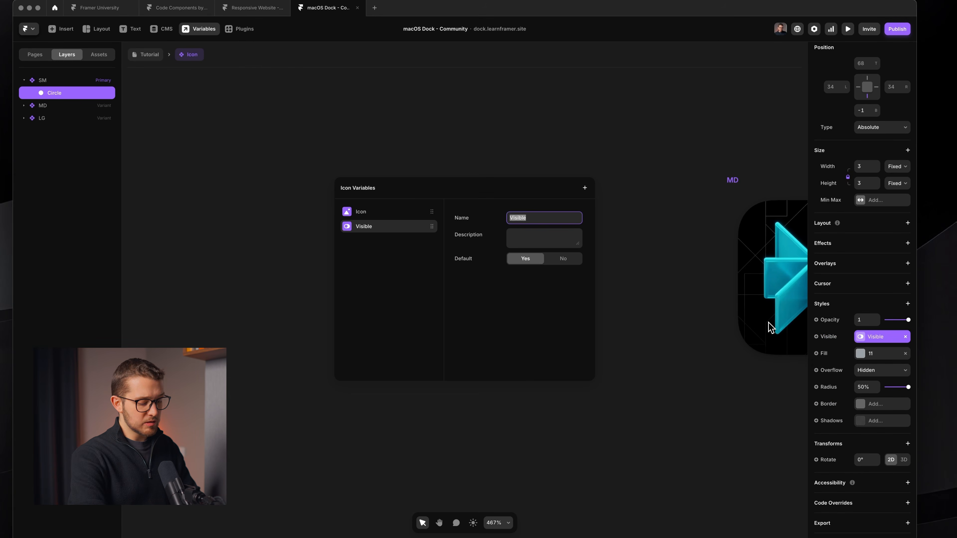
pyautogui.click(484, 121)
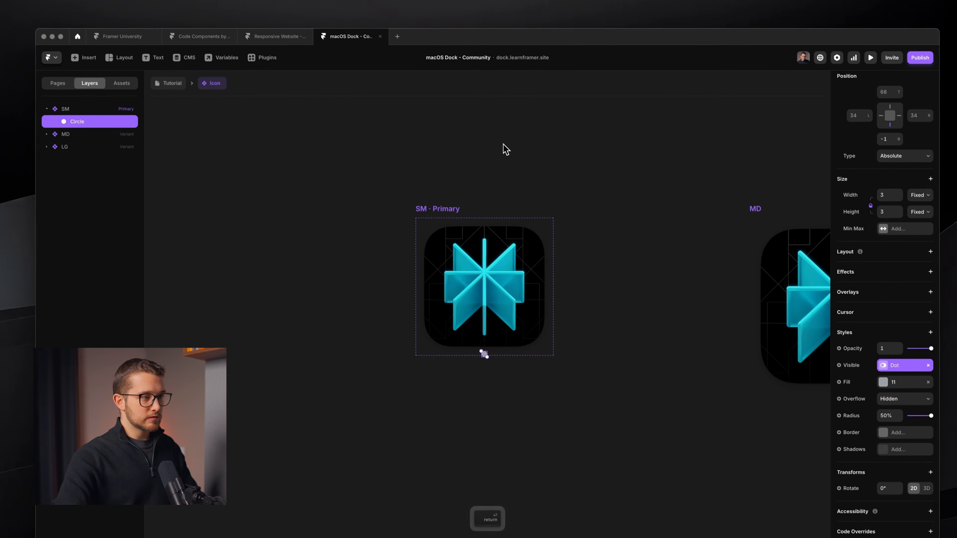
# Return to the tutorial page and set Dot to No on the last three Icon instances
pyautogui.click(146, 58)
pyautogui.click(174, 95)
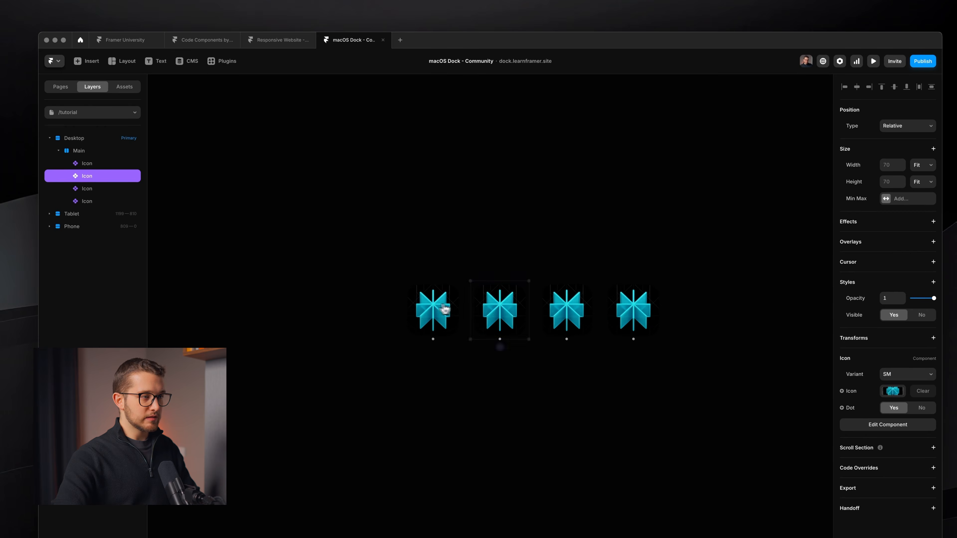
pyautogui.keyDown('shift'); pyautogui.click(593, 319); pyautogui.keyUp('shift')
pyautogui.keyDown('shift'); pyautogui.click(605, 282); pyautogui.keyUp('shift')
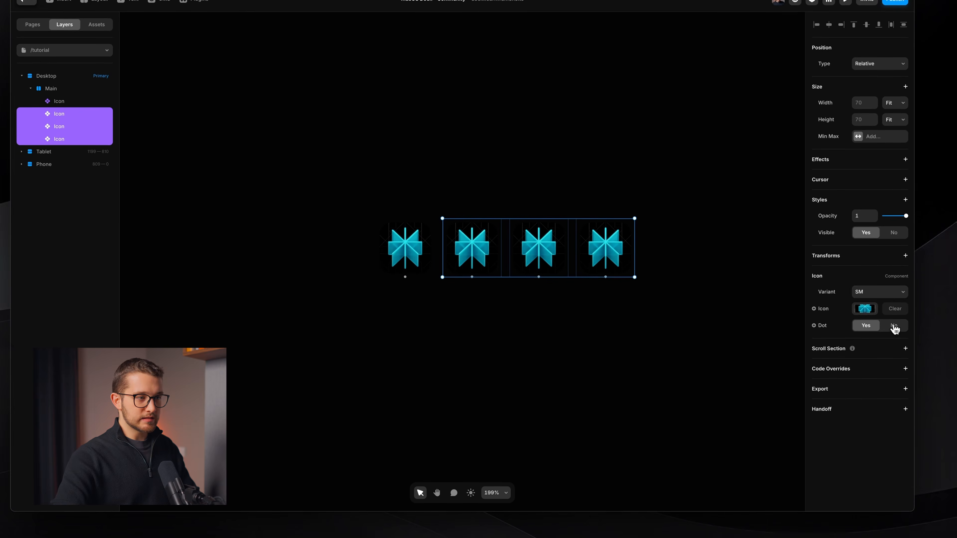
pyautogui.click(895, 349)
pyautogui.click(678, 362)
# Compare the dotted Icon instance with the finished dock preview to see which icon carries the indicator dot
pyautogui.scroll(5, 444, 294)
pyautogui.keyDown('super'); pyautogui.click(387, 250); pyautogui.keyUp('super')
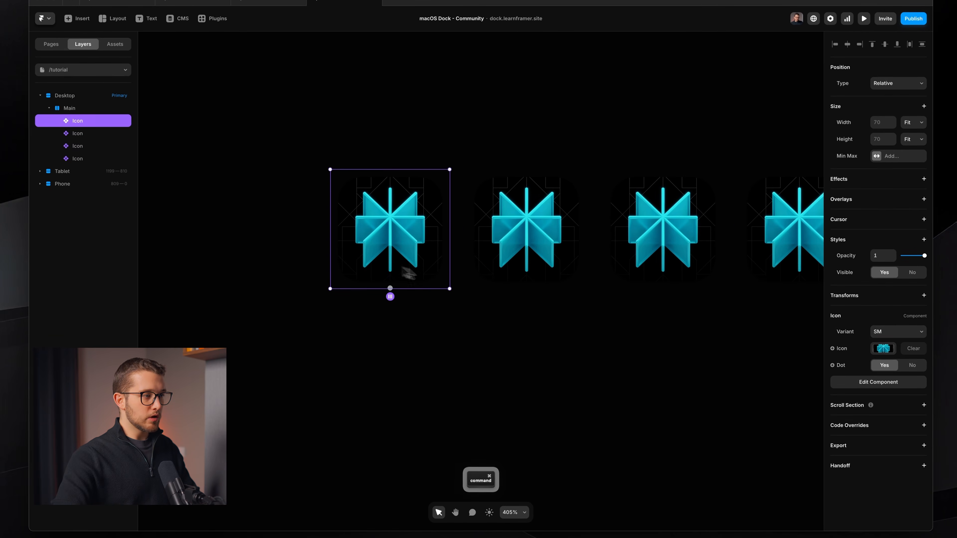
pyautogui.press('super+Tab')
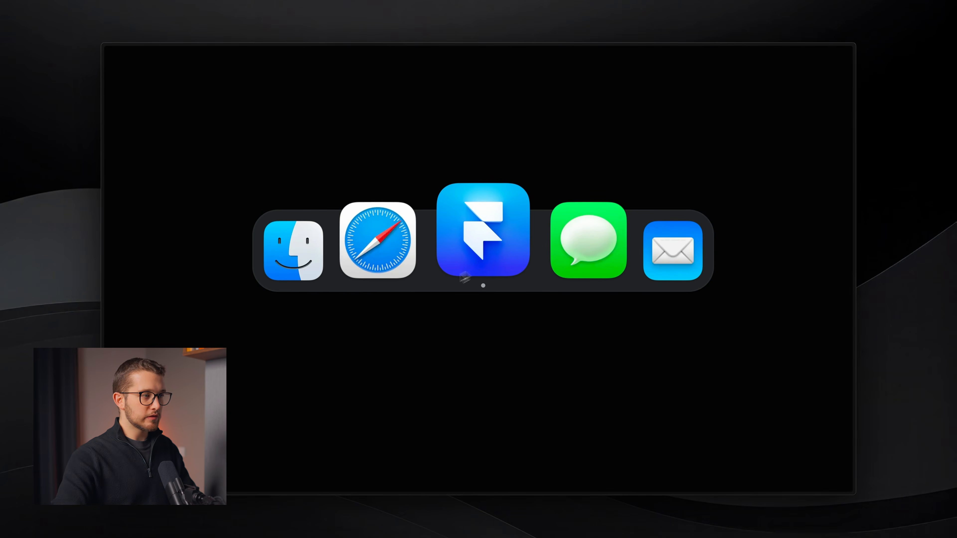
pyautogui.press('super+Tab')
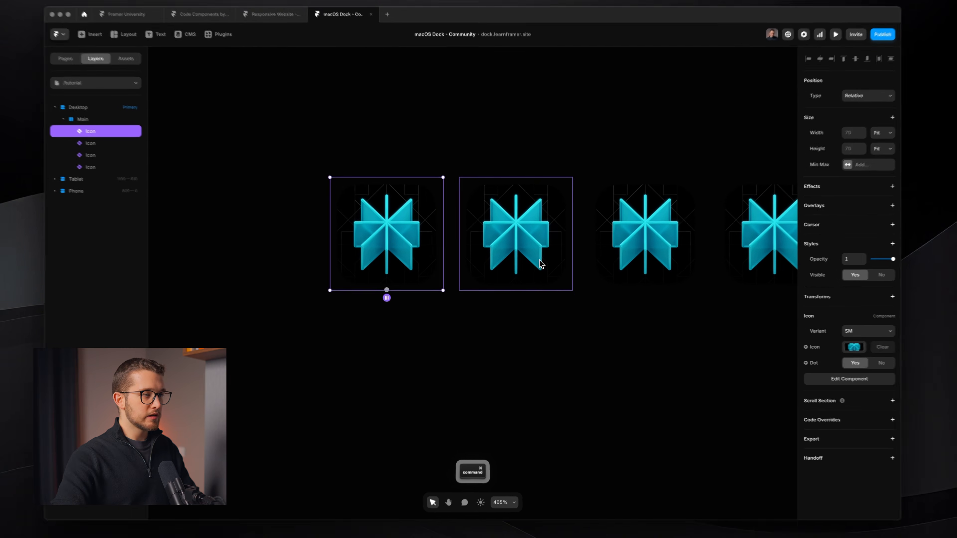
# Move the dotted Icon instance one place right and duplicate a dotless instance so the dotted one sits third of five
pyautogui.keyDown('super'); pyautogui.click(537, 268); pyautogui.keyUp('super')
pyautogui.scroll(-5, 537, 267)
pyautogui.keyDown('super'); pyautogui.click(486, 265); pyautogui.keyUp('super')
pyautogui.press('Right')
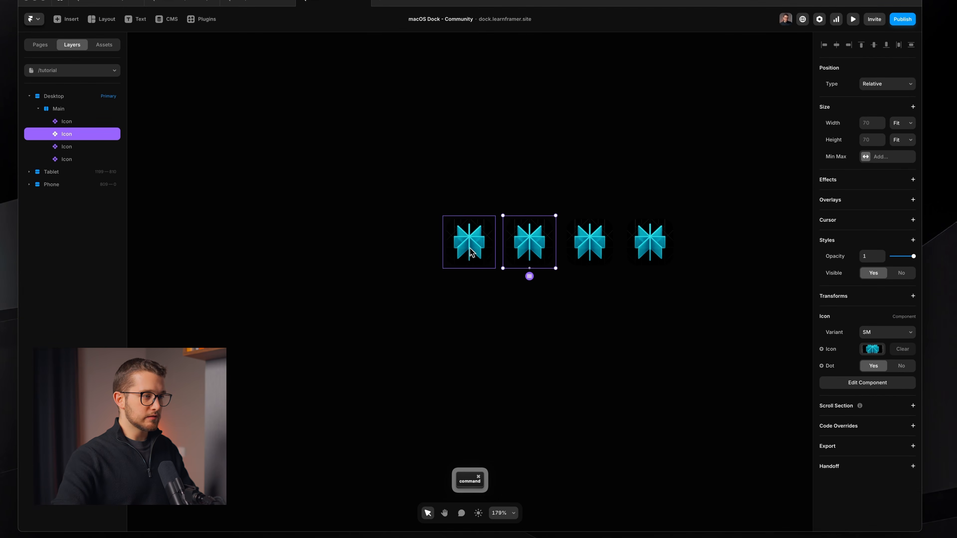
pyautogui.press('super+d')
pyautogui.press('Left')
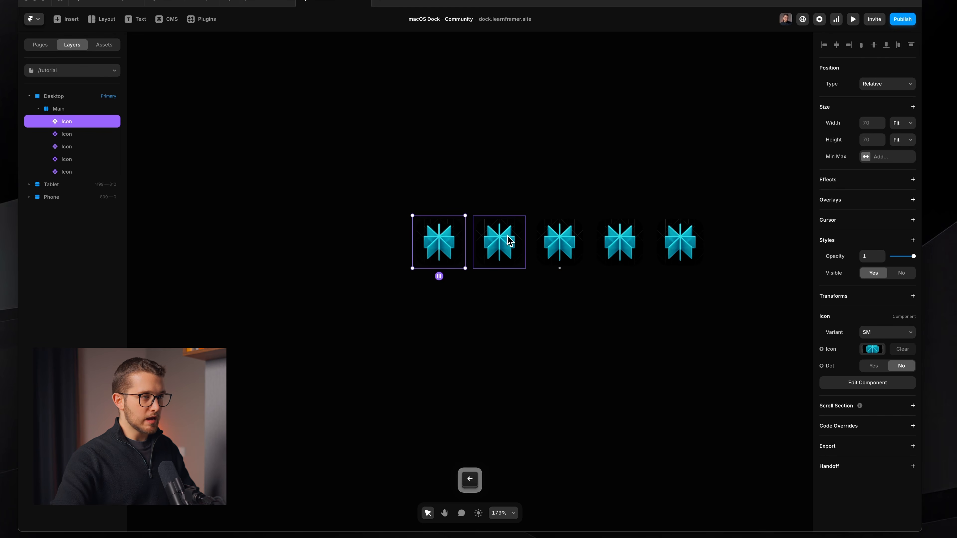
# Copy the Multi icon from the macOS Icon Gallery in the browser and paste it as the first instance's Icon image in Framer
pyautogui.click(630, 347)
pyautogui.scroll(5, 581, 320)
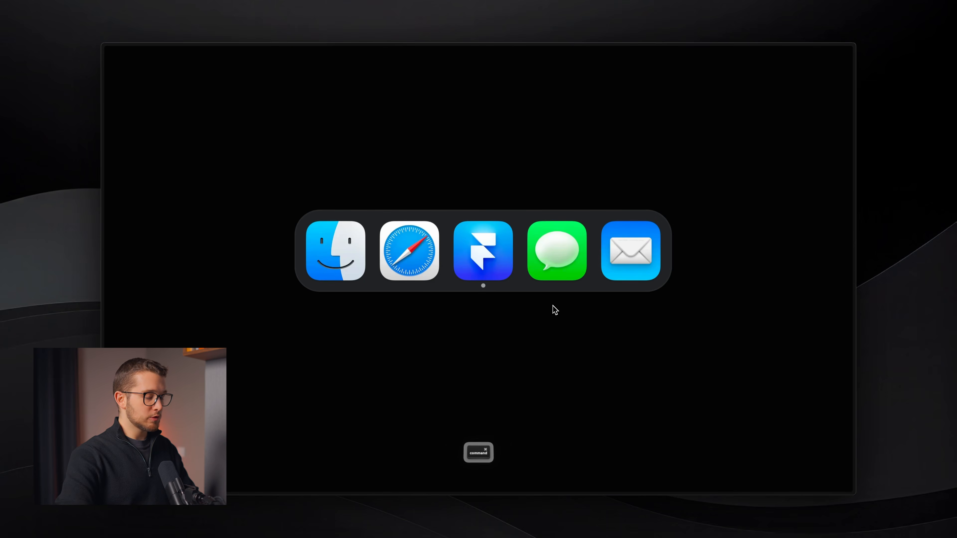
pyautogui.press('alt+super+Up')
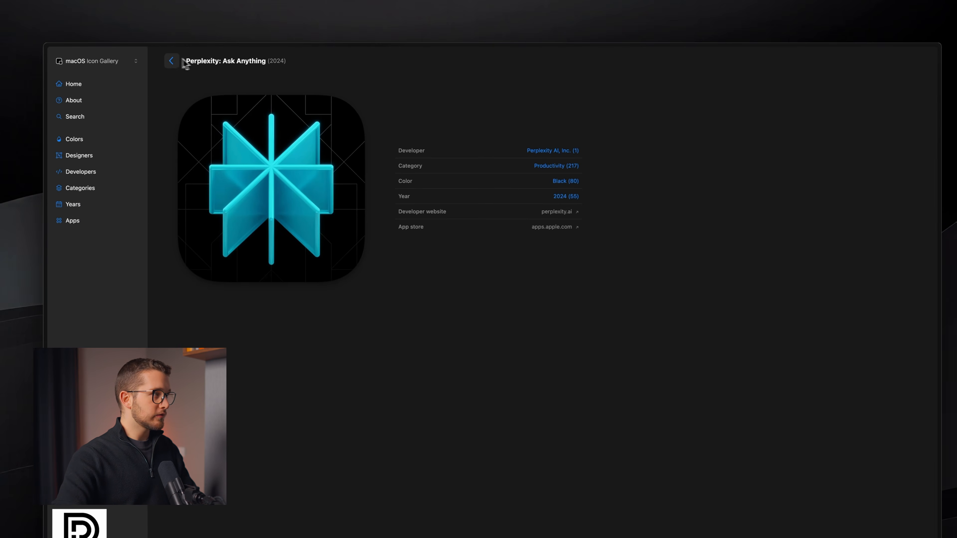
pyautogui.click(209, 58)
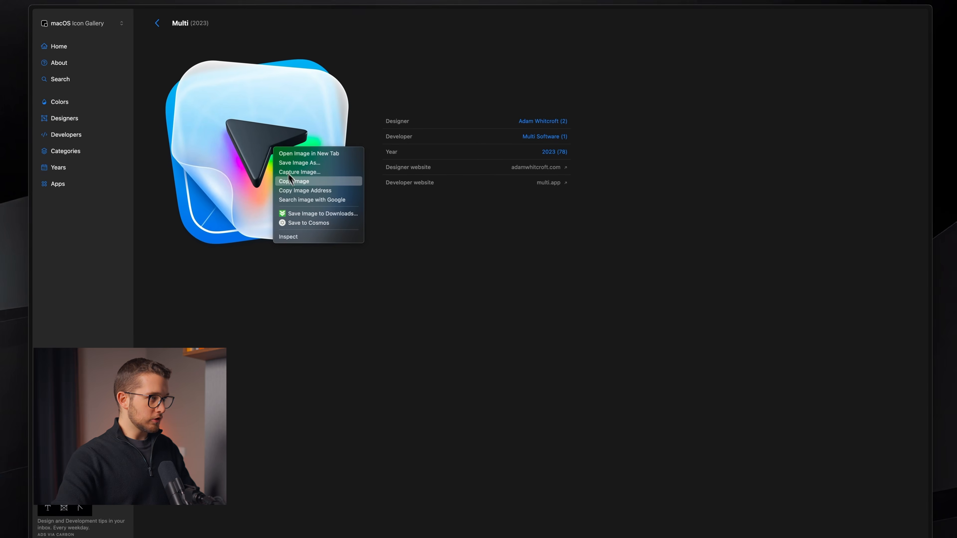
pyautogui.click(290, 239)
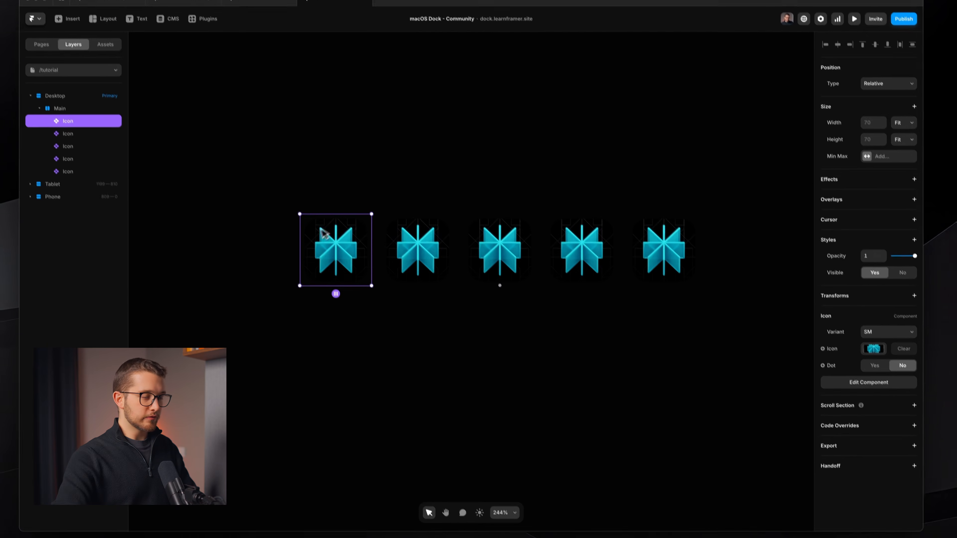
pyautogui.click(874, 350)
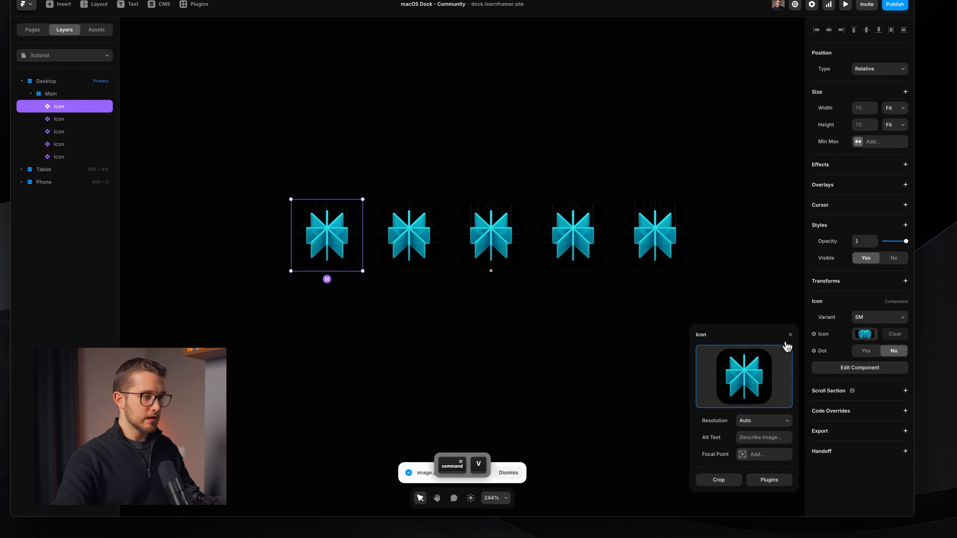
pyautogui.click(789, 335)
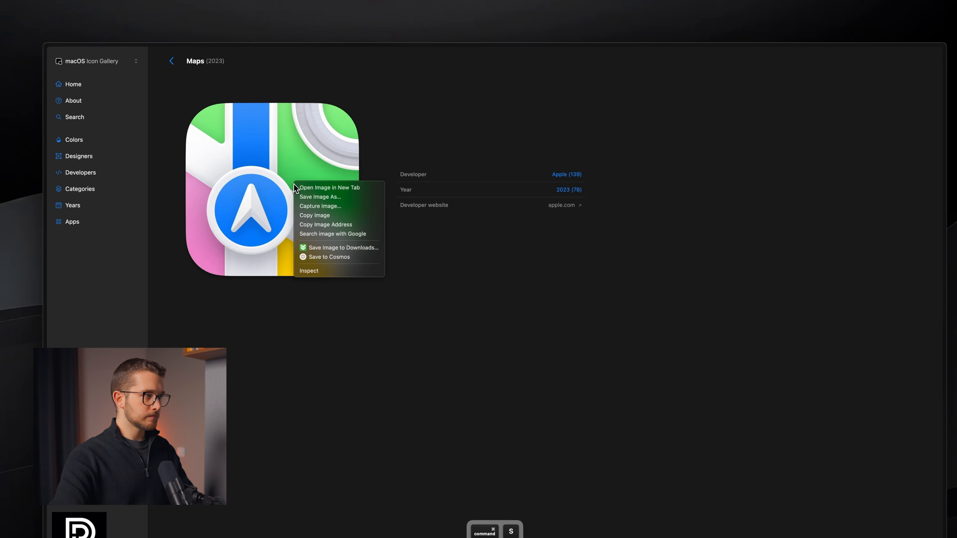
# Copy the Maps icon from the gallery and paste it as the second instance's Icon image
pyautogui.click(314, 219)
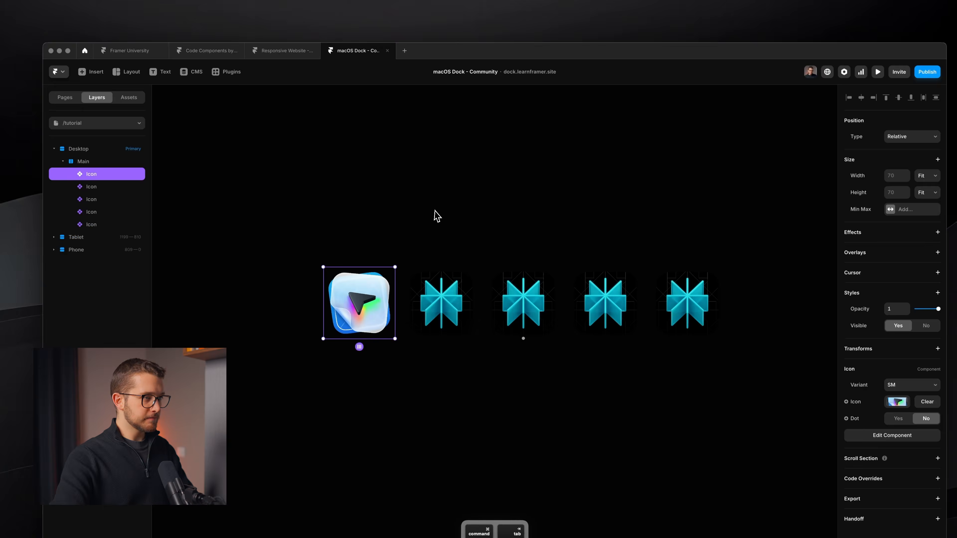
pyautogui.click(407, 250)
pyautogui.click(873, 352)
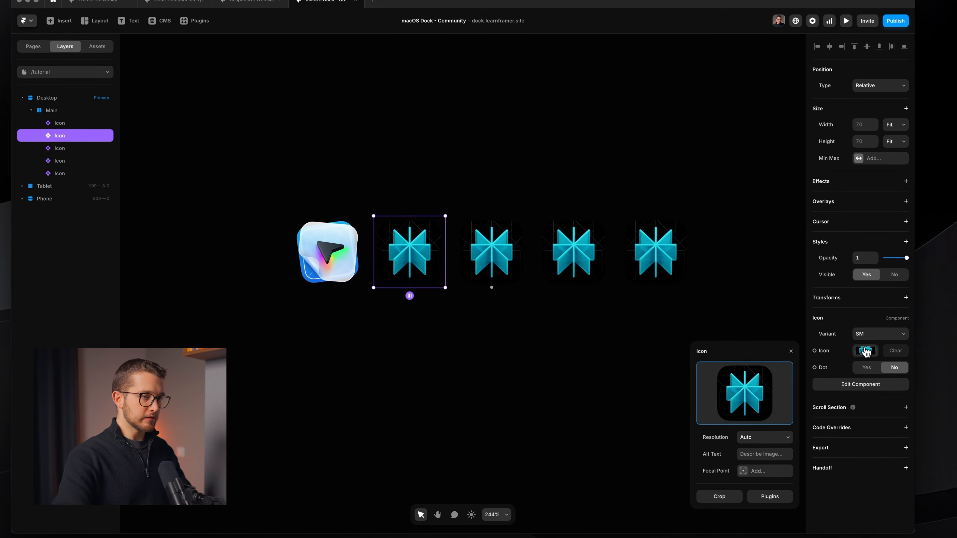
pyautogui.press('super+v')
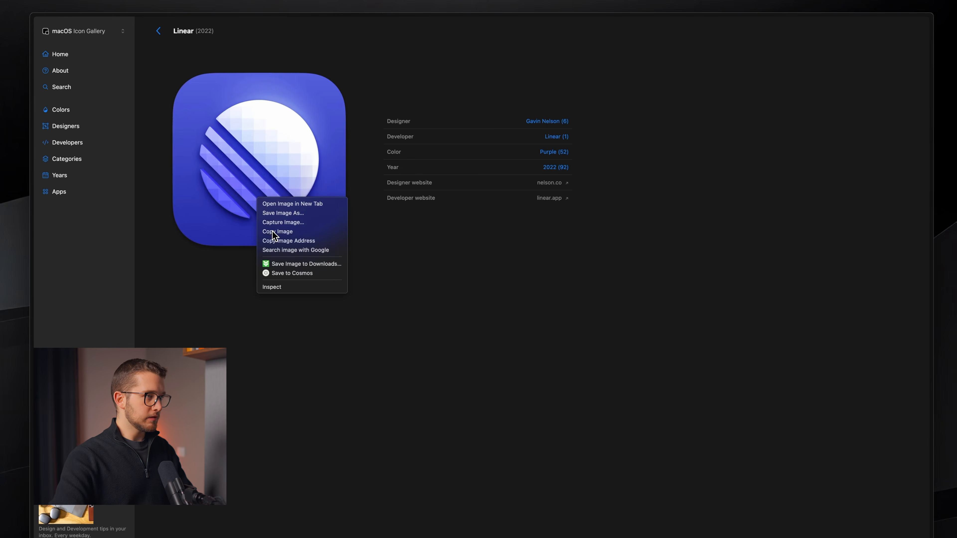
# Paste the gallery's Linear icon as the fourth instance's Icon image and a green diamond-shaped icon as the fifth's
pyautogui.click(274, 231)
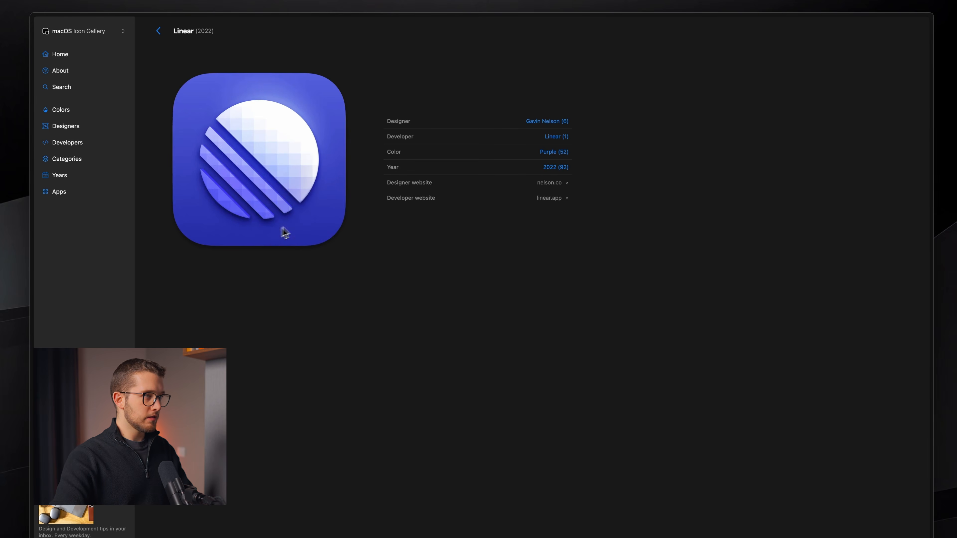
pyautogui.press('super+v')
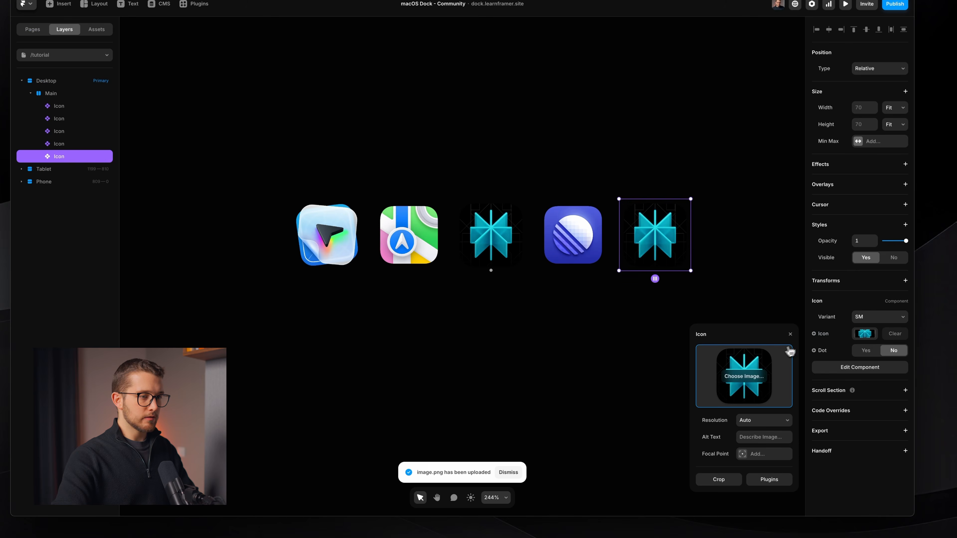
pyautogui.click(683, 335)
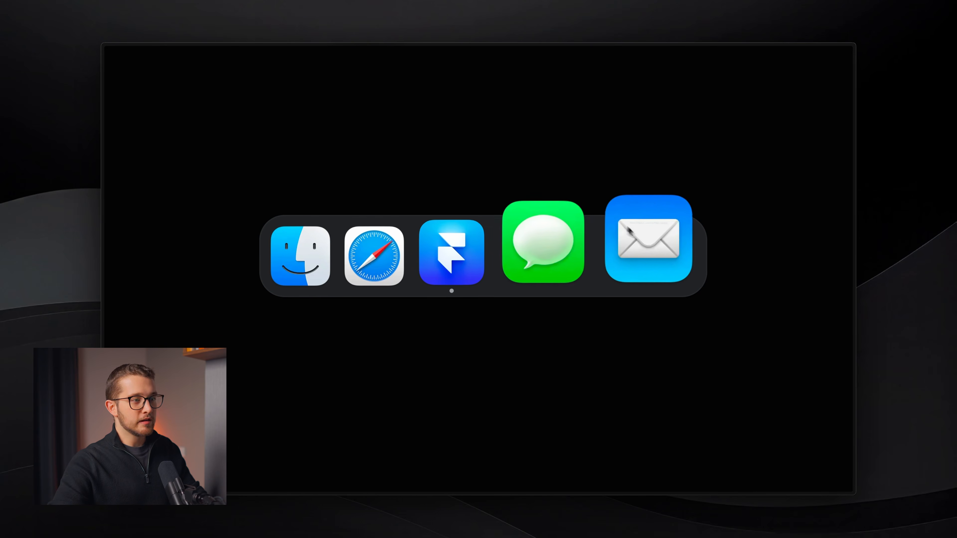
pyautogui.press('super+shift+4')
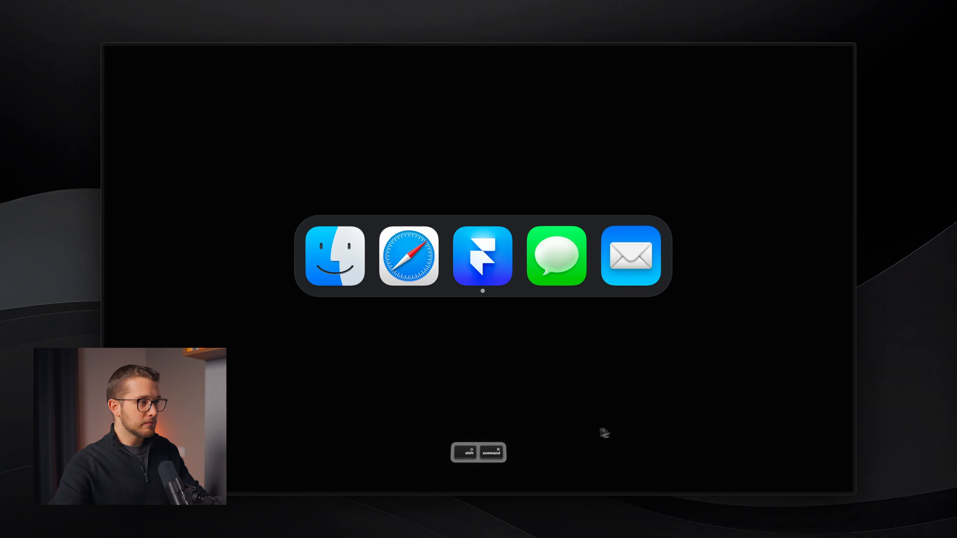
pyautogui.moveTo(257, 183); pyautogui.dragTo(741, 368)
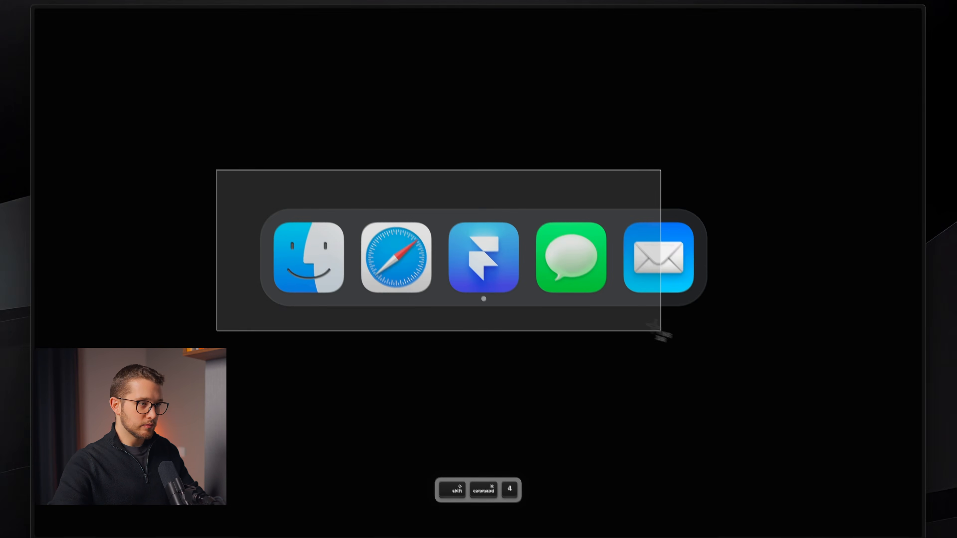
pyautogui.press('Escape')
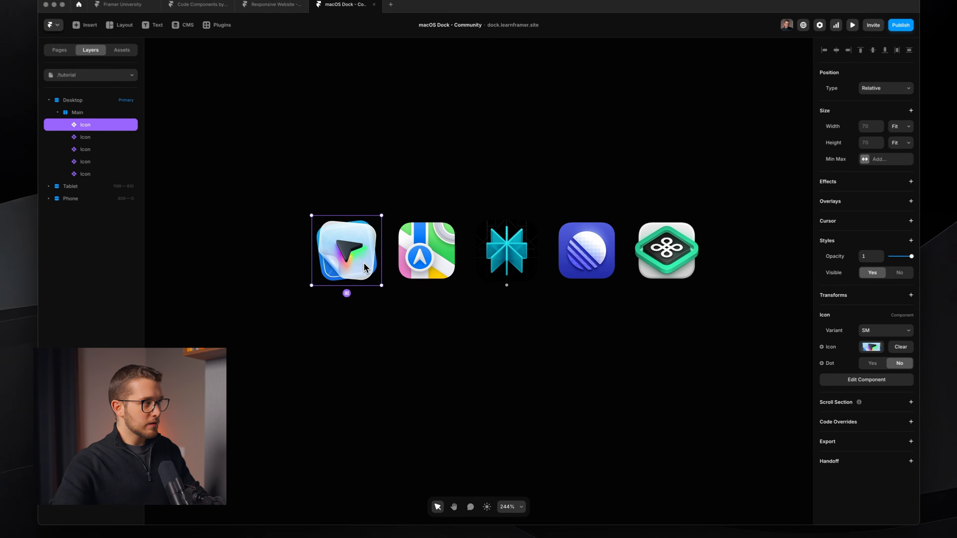
# Select all five Icon instances on the tutorial page and wrap them in a stack
pyautogui.keyDown('shift'); pyautogui.click(434, 253); pyautogui.keyUp('shift')
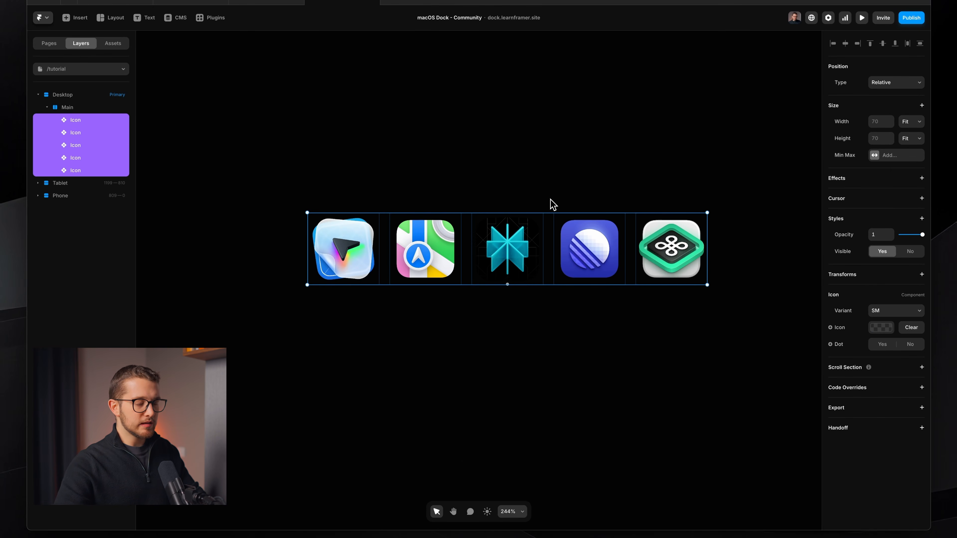
pyautogui.click(346, 251)
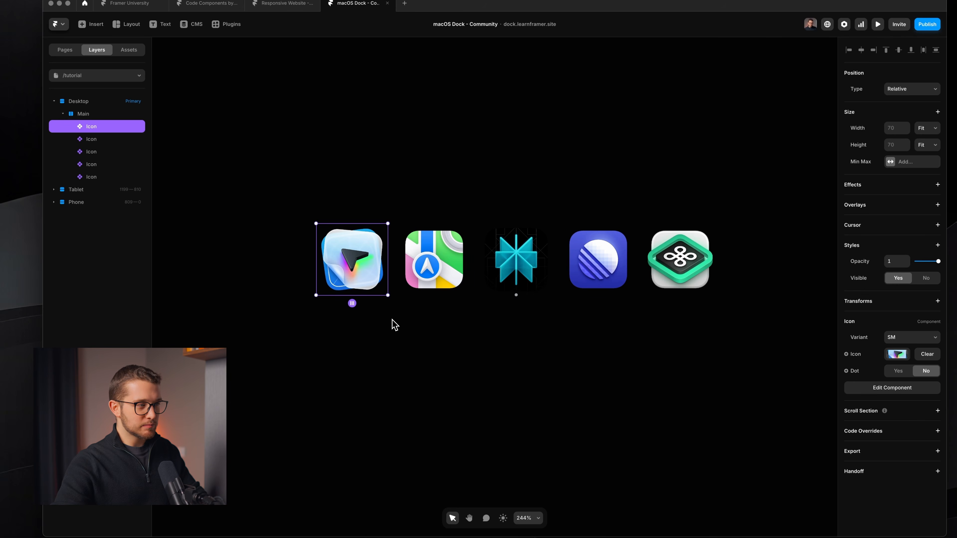
pyautogui.keyDown('shift'); pyautogui.click(424, 266); pyautogui.keyUp('shift')
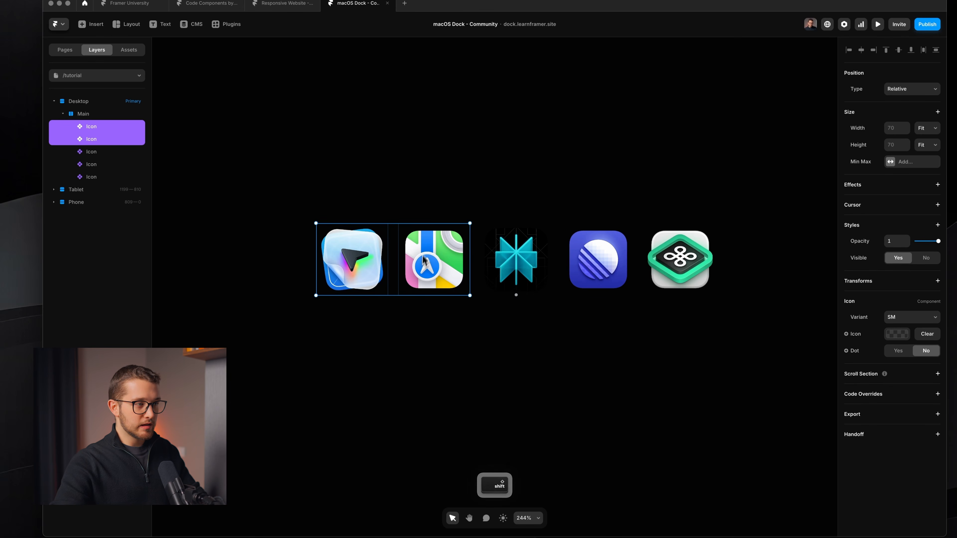
pyautogui.keyDown('shift'); pyautogui.click(516, 259); pyautogui.keyUp('shift')
pyautogui.keyDown('shift'); pyautogui.click(605, 253); pyautogui.keyUp('shift')
pyautogui.keyDown('shift'); pyautogui.click(663, 245); pyautogui.keyUp('shift')
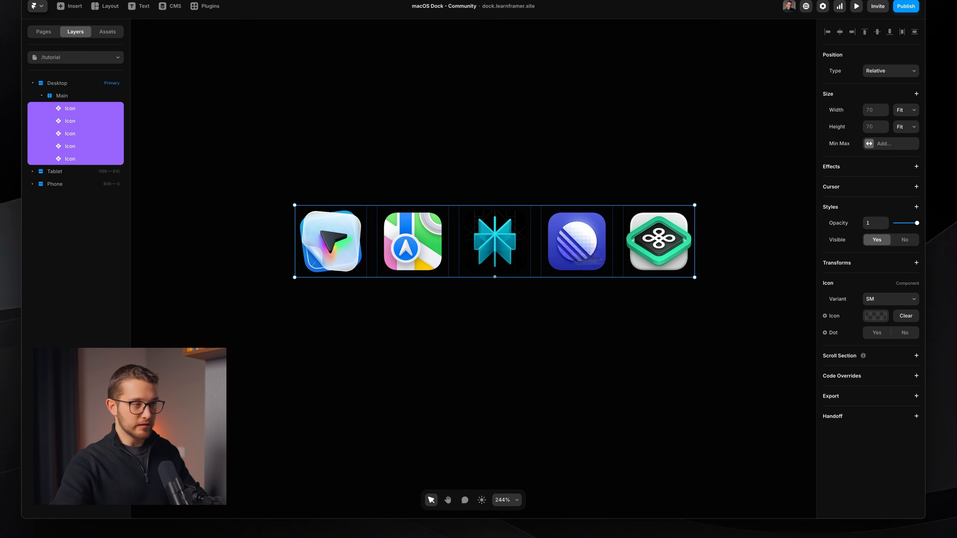
pyautogui.rightClick(525, 253)
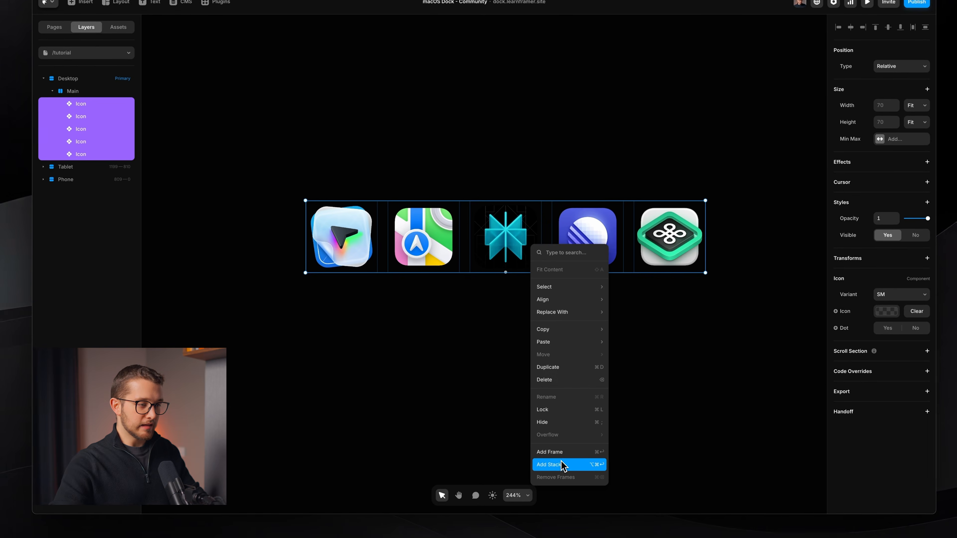
pyautogui.click(539, 469)
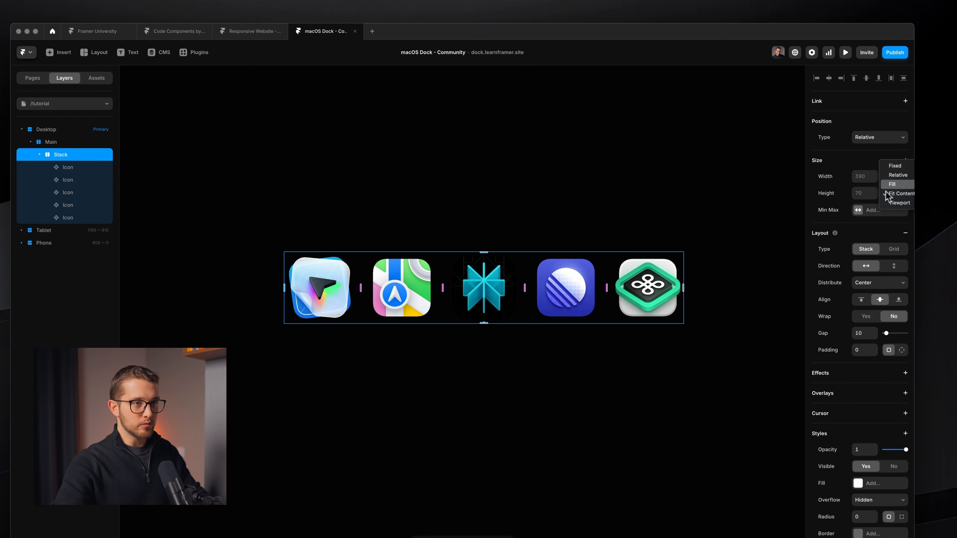
# Set the new stack's height to Fixed and rename the stack to Dock Component
pyautogui.click(902, 171)
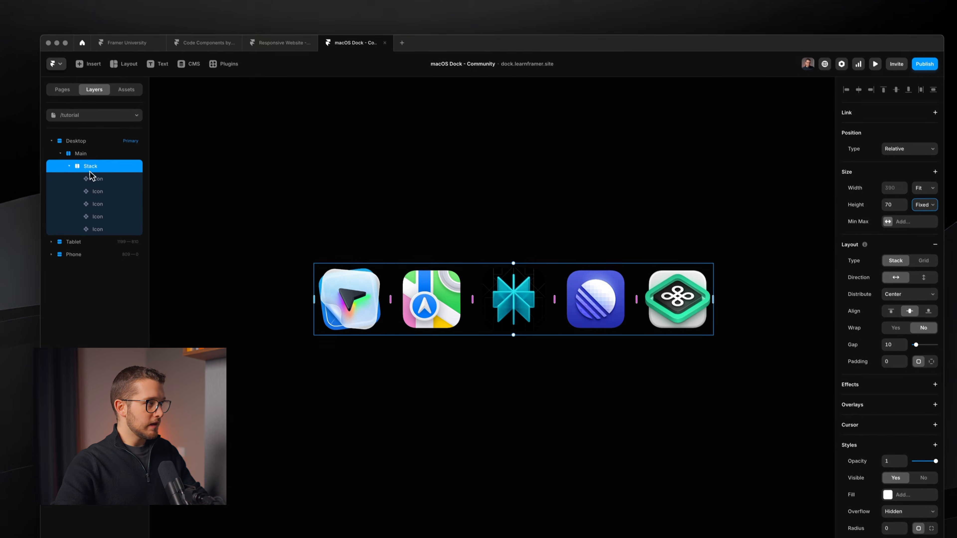
pyautogui.doubleClick(61, 158)
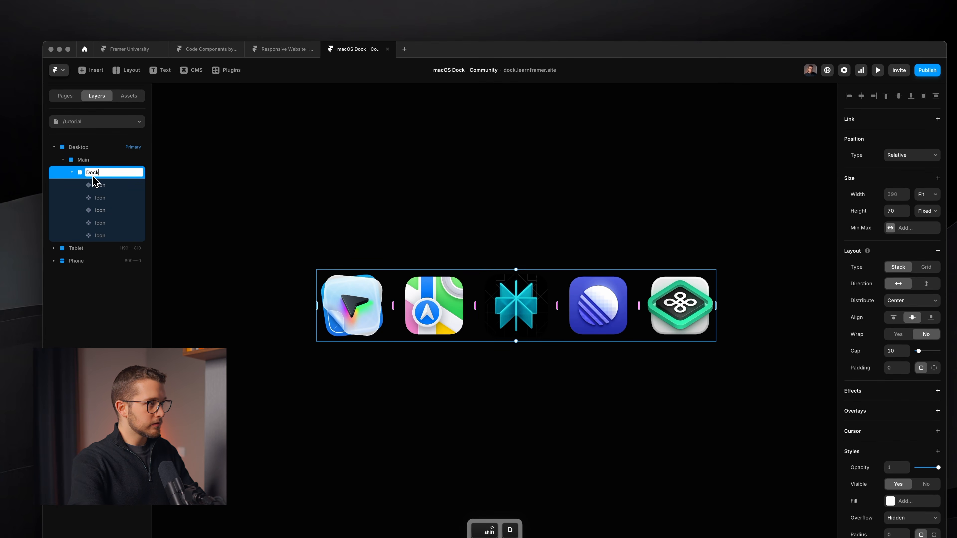
pyautogui.write('Dock Component')
pyautogui.press('Return')
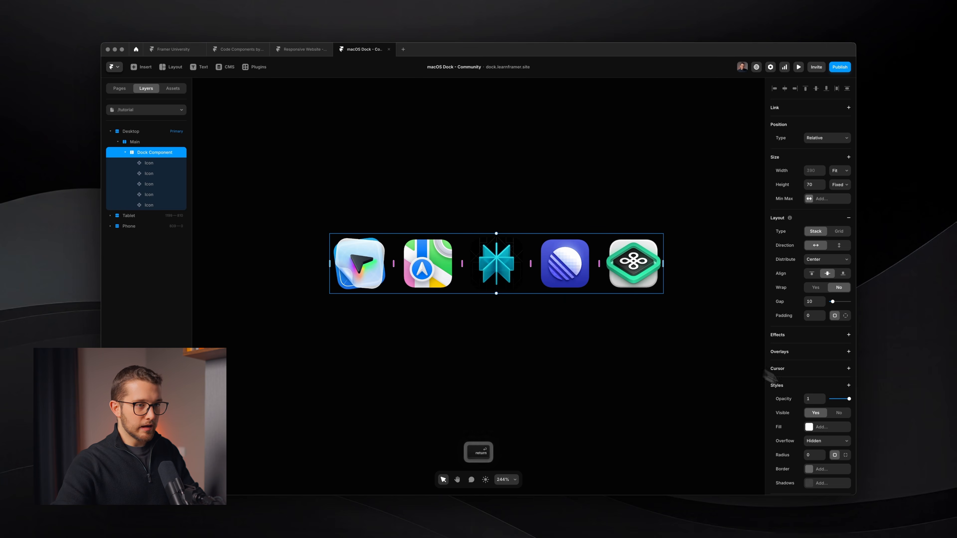
# Set the Dock Component stack's gap to 0
pyautogui.scroll(-2, 796, 317)
pyautogui.click(811, 251)
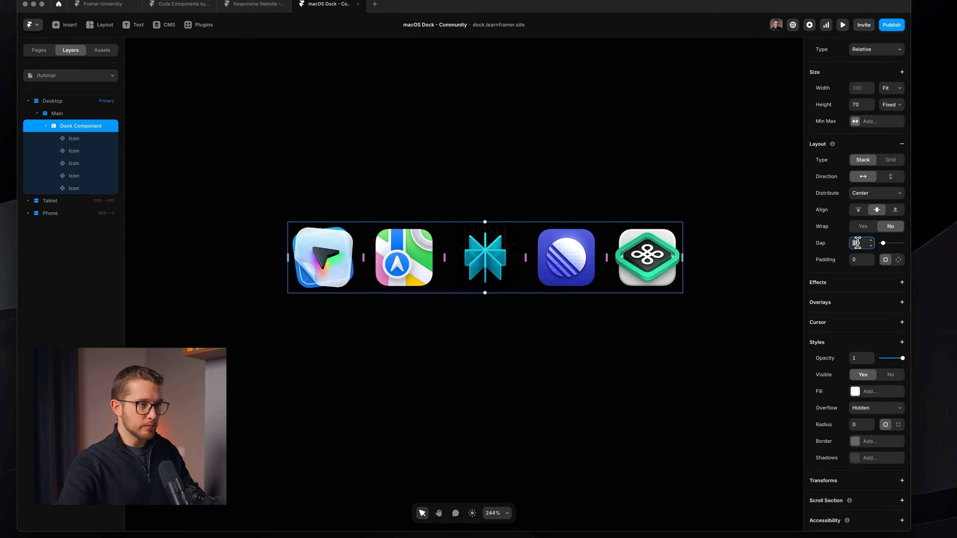
pyautogui.press('Up')
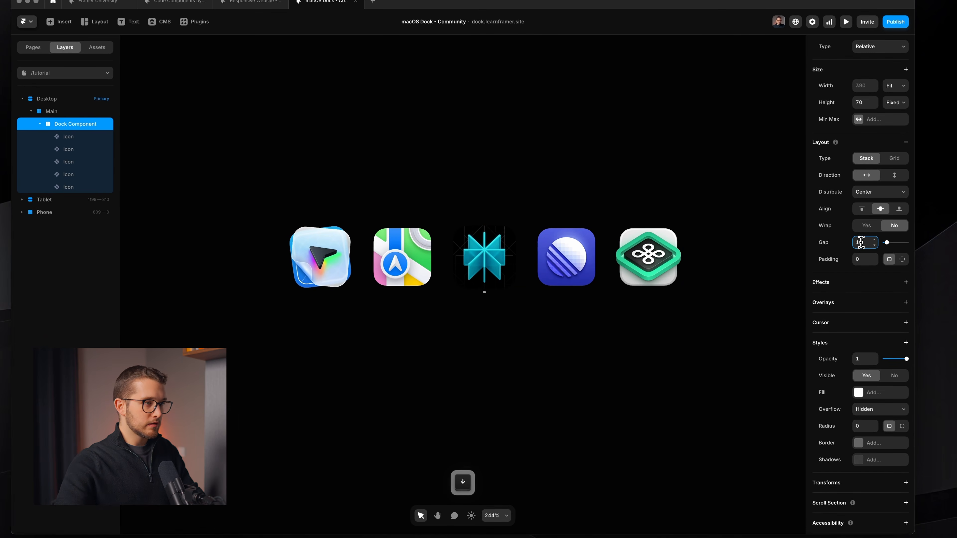
pyautogui.keyDown('super'); pyautogui.click(566, 260); pyautogui.keyUp('super')
pyautogui.keyDown('super'); pyautogui.click(501, 271); pyautogui.keyUp('super')
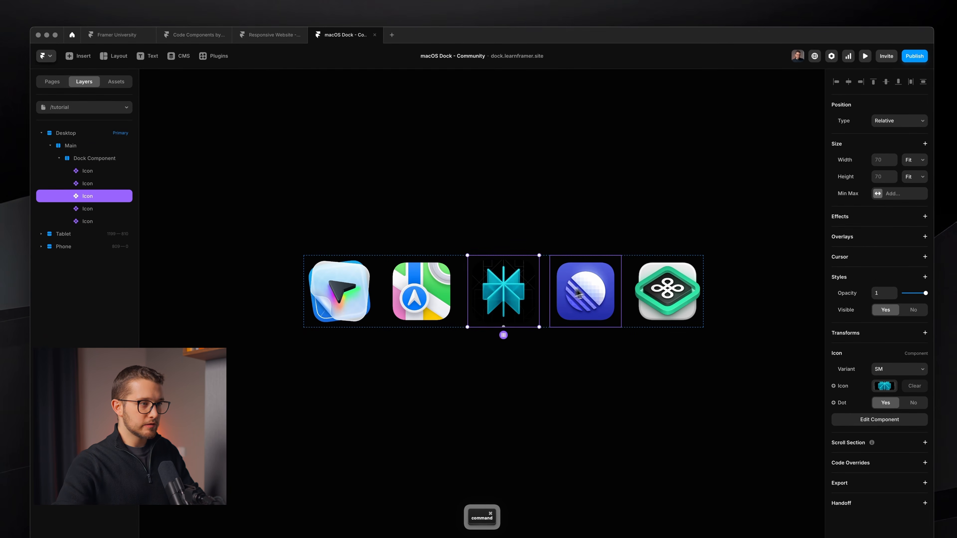
pyautogui.press('Escape')
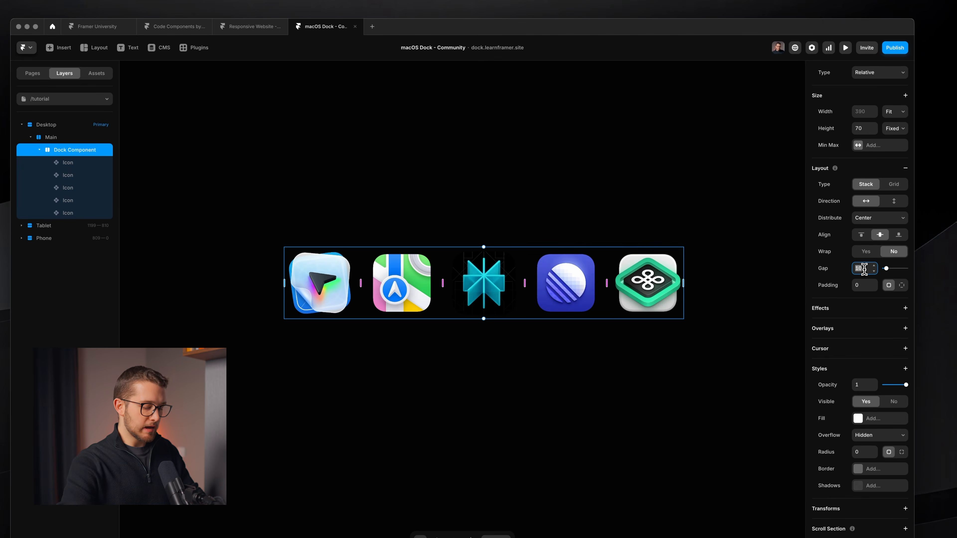
pyautogui.press('Down')
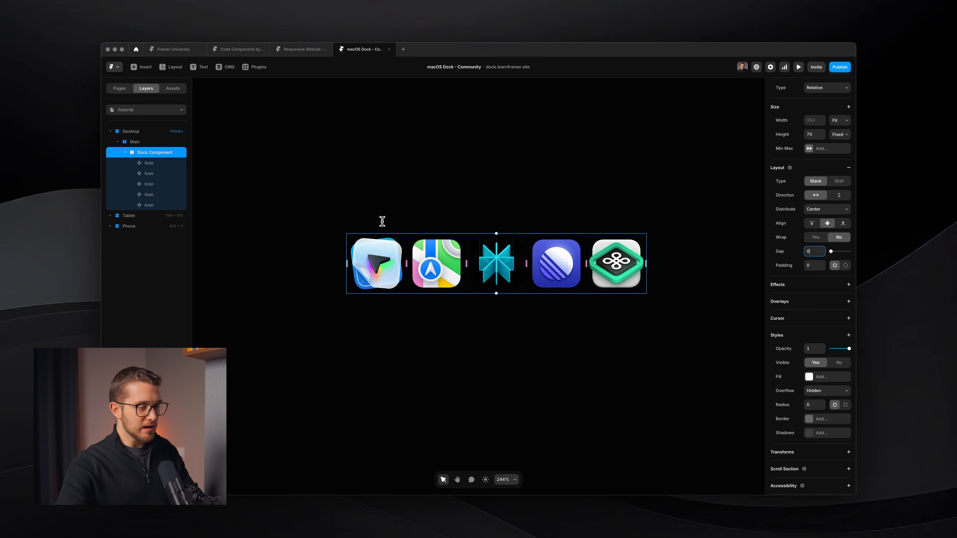
# Switch to the finished dock demo and outline its rounded background with a screen-capture selection to examine its extent
pyautogui.press('super+Tab')
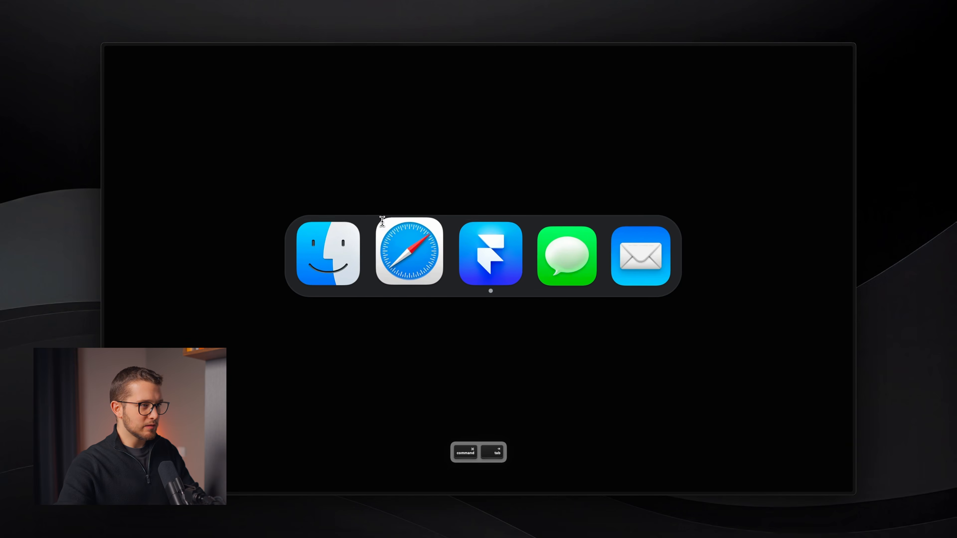
pyautogui.press('shift+super+4')
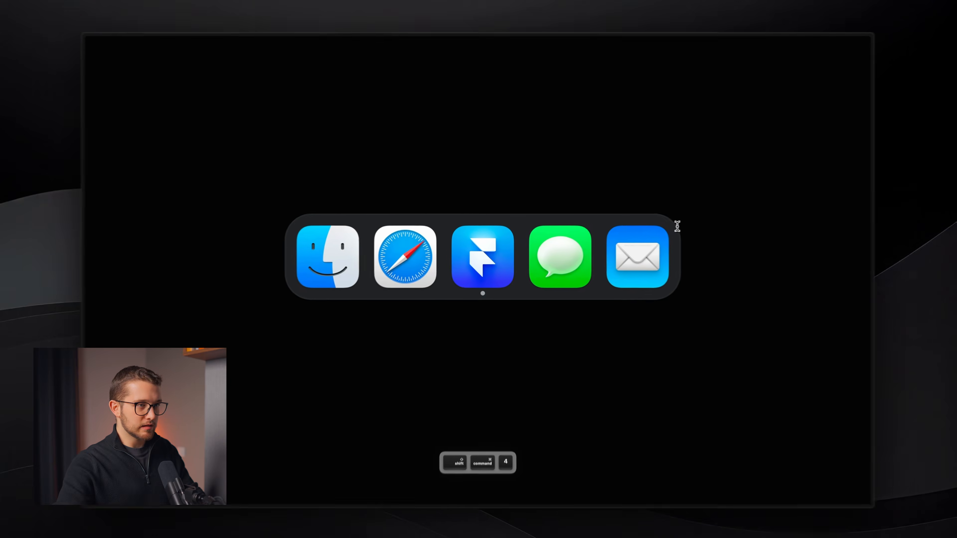
pyautogui.moveTo(677, 214); pyautogui.dragTo(286, 301)
pyautogui.press('Escape')
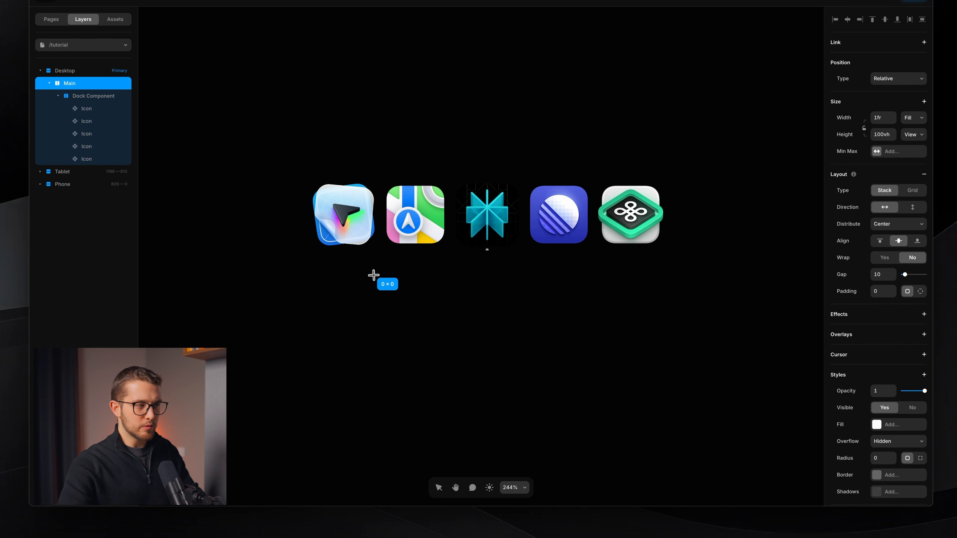
# Draw a frame about 334 × 157 px on the page and move it into the Dock Component stack
pyautogui.moveTo(373, 275); pyautogui.dragTo(713, 435)
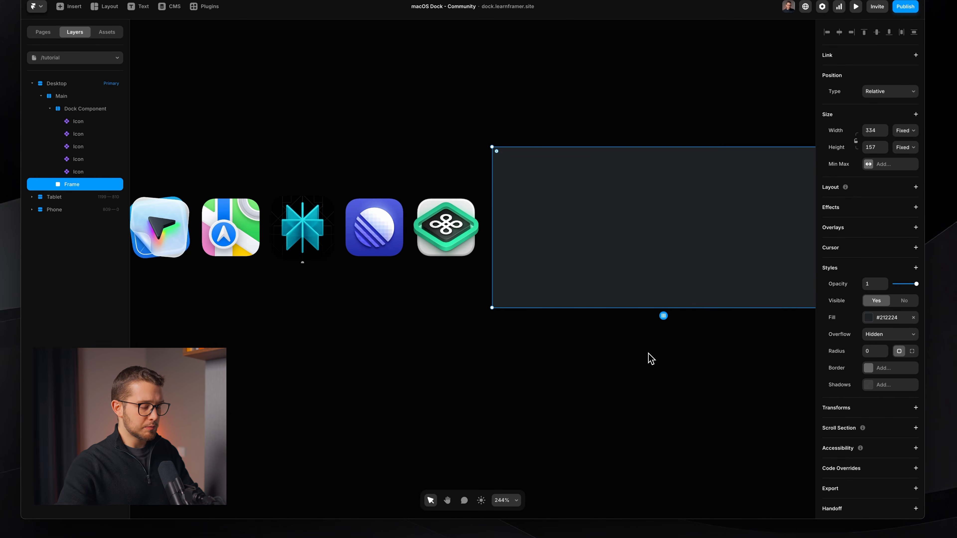
pyautogui.press('super+z')
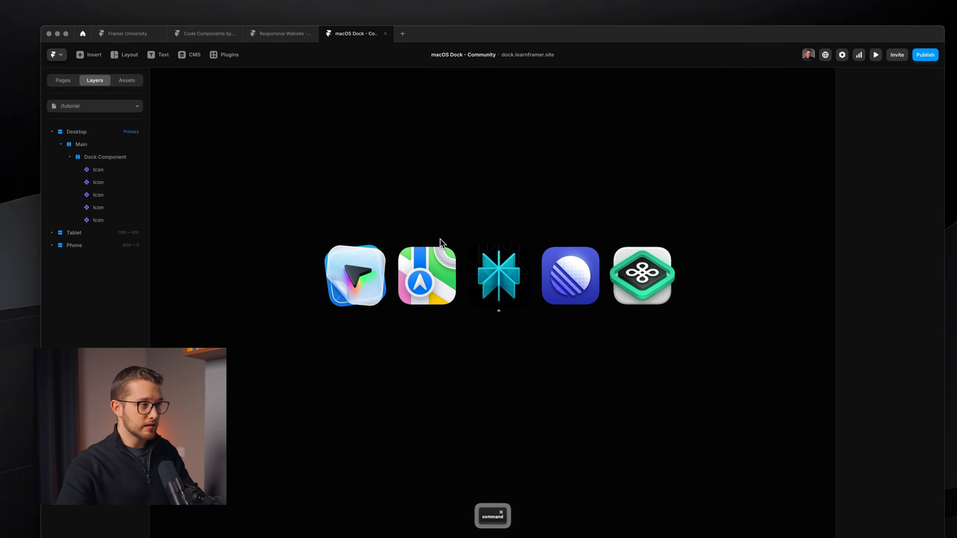
pyautogui.click(103, 162)
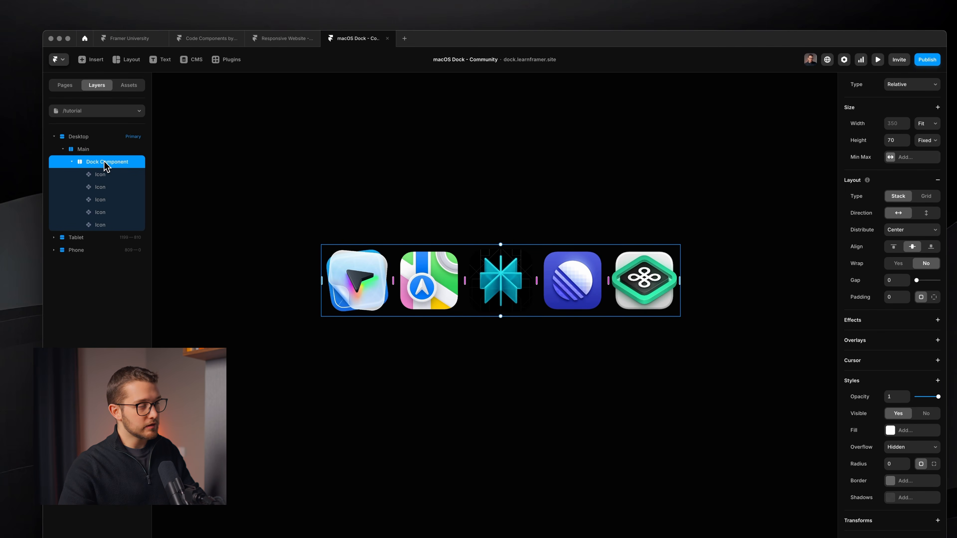
pyautogui.press('super+v')
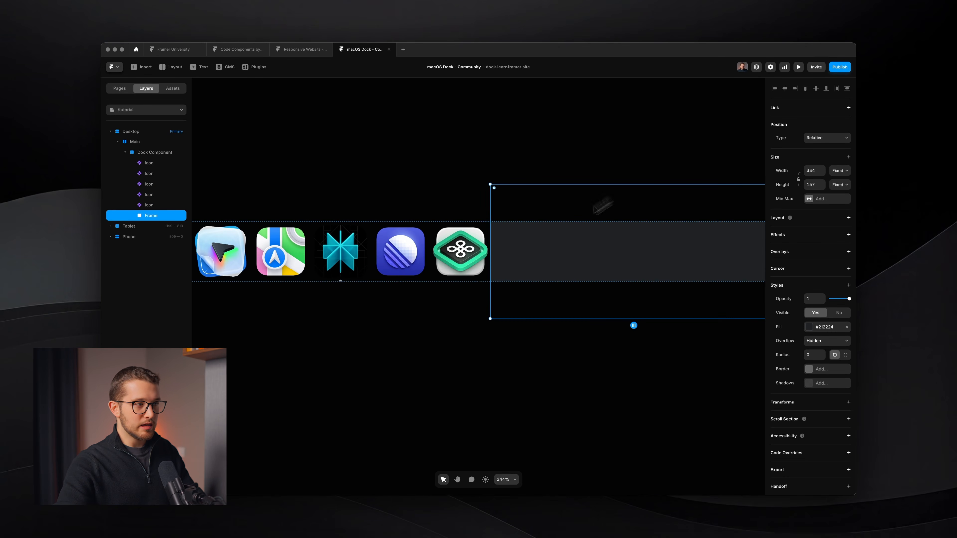
# Shift the frame back and forth through the stack order among the five icons, returning it to the end
pyautogui.press('Left')
pyautogui.press('Left')
pyautogui.press('Left')
pyautogui.press('Left')
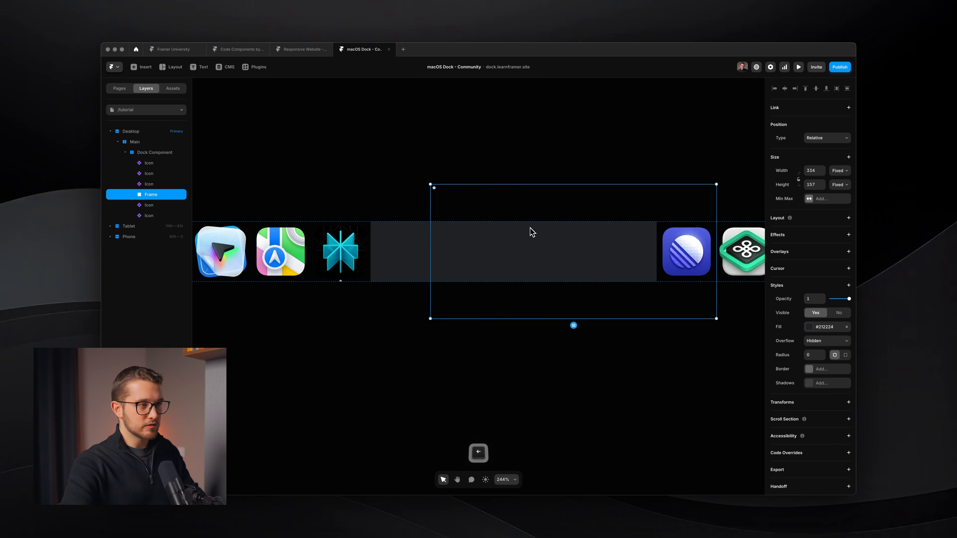
pyautogui.press('Right')
pyautogui.press('Right')
pyautogui.press('Right')
pyautogui.press('Left')
pyautogui.press('Left')
pyautogui.press('Left')
pyautogui.press('Left')
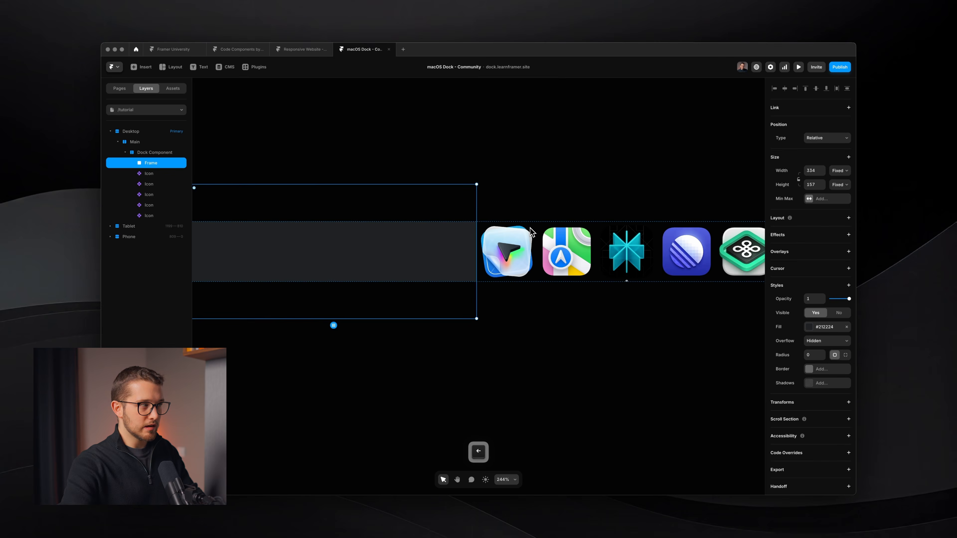
pyautogui.press('Right')
pyautogui.press('Right')
pyautogui.press('Right')
pyautogui.press('Right')
pyautogui.press('Left')
pyautogui.press('Left')
pyautogui.press('Left')
pyautogui.press('Left')
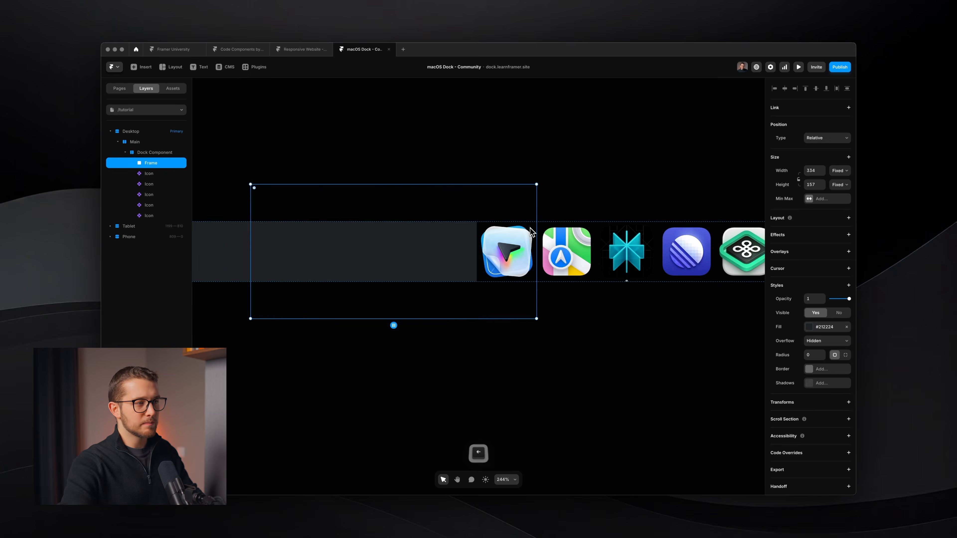
pyautogui.press('Right')
pyautogui.press('Right')
pyautogui.press('Right')
pyautogui.press('Right')
pyautogui.press('Right')
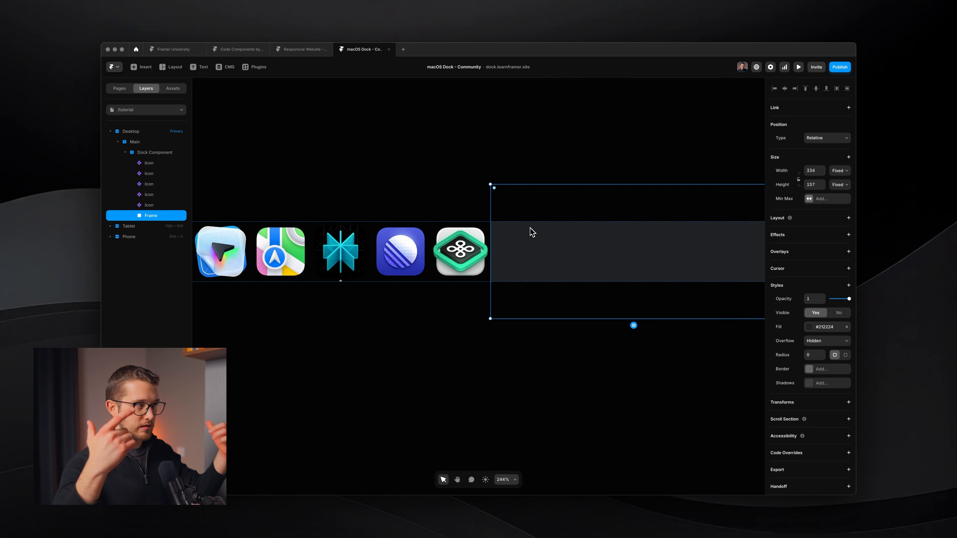
# Make the frame absolutely positioned, nudge it 10 px to the right, and shrink its height symmetrically to about 135 px
pyautogui.click(827, 137)
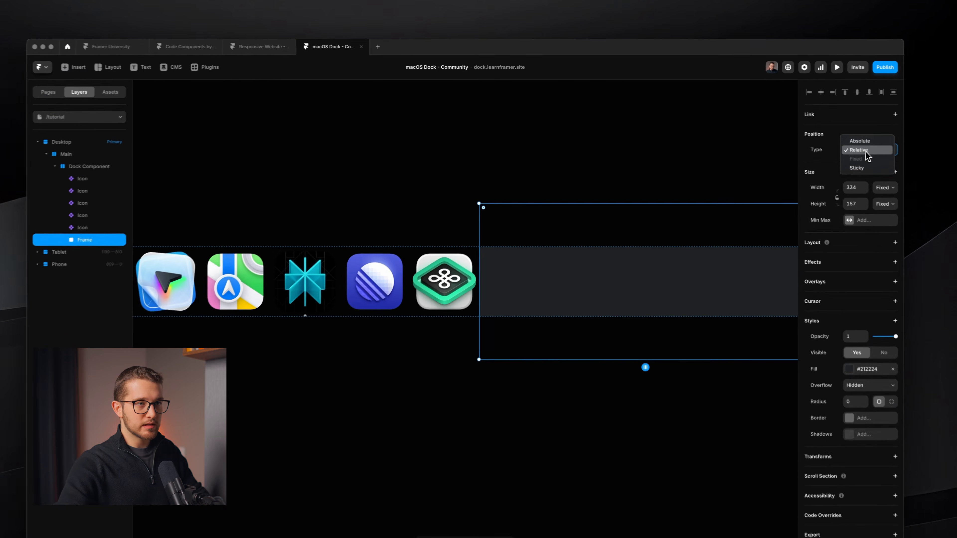
pyautogui.click(825, 145)
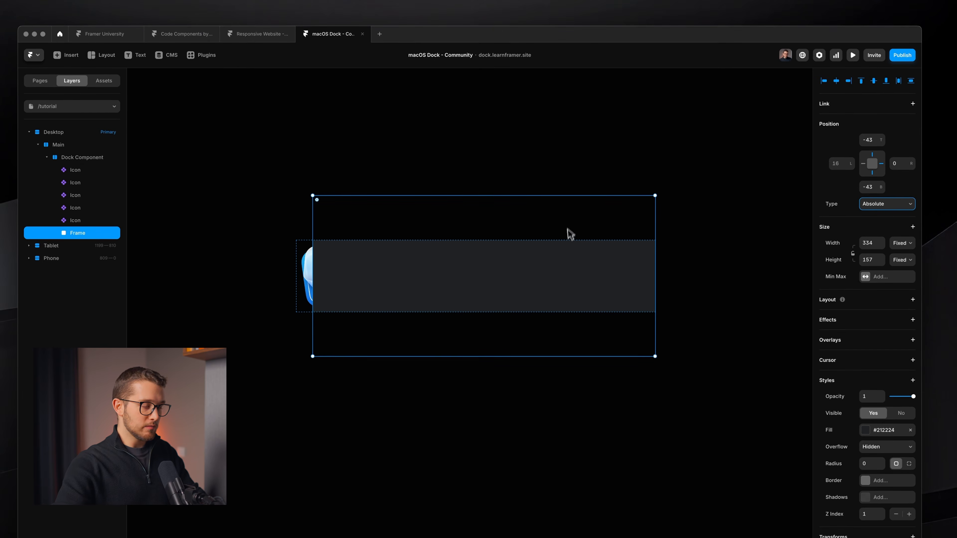
pyautogui.hotkey('shift', 'Right')
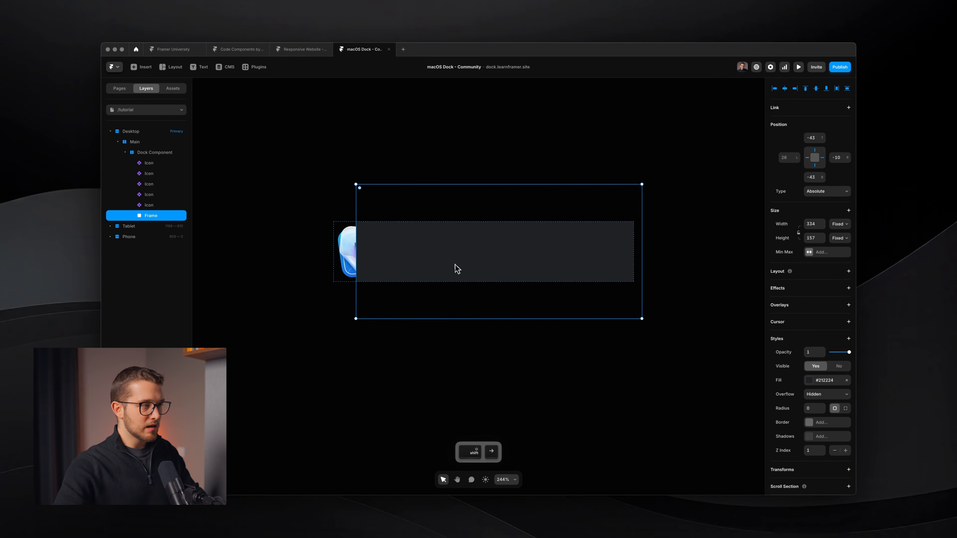
pyautogui.moveTo(380, 184); pyautogui.dragTo(381, 194)
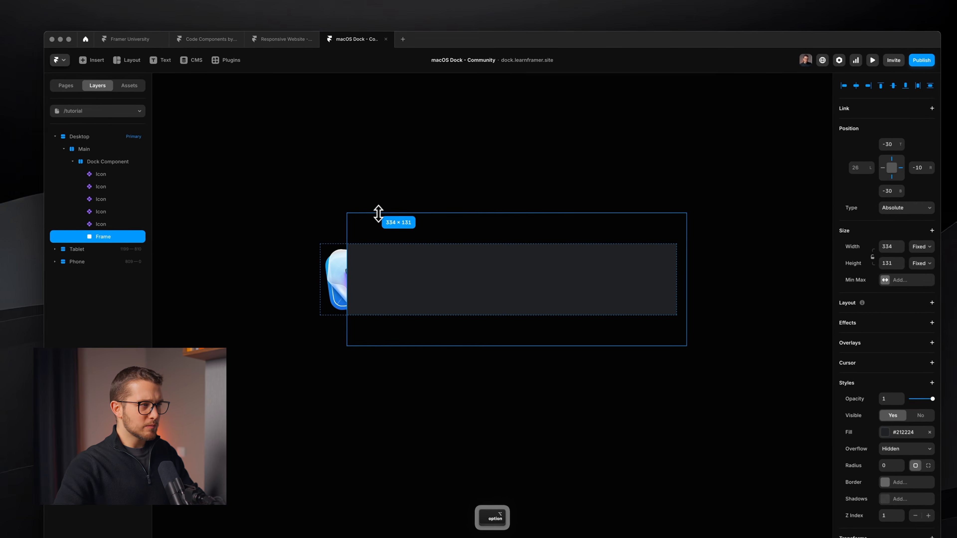
# Set the Dock Component stack's overflow to Visible
pyautogui.click(113, 162)
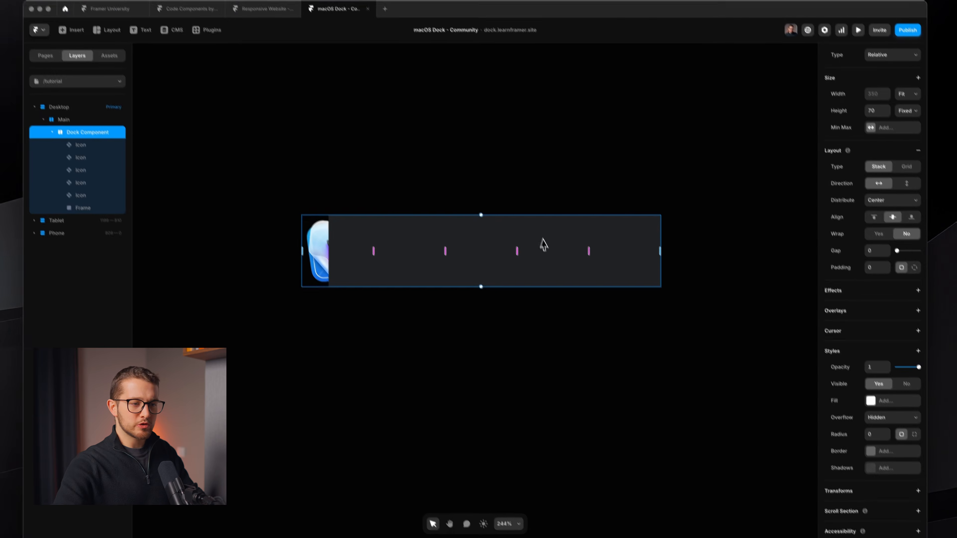
pyautogui.click(874, 396)
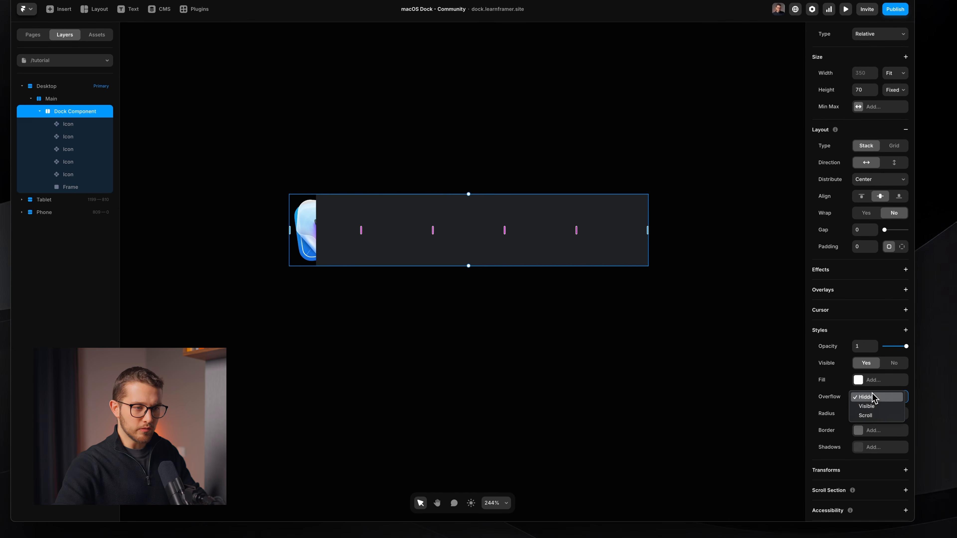
pyautogui.click(871, 407)
# Pin the frame to all four sides of the Dock Component with a -4 offset on each side
pyautogui.click(425, 297)
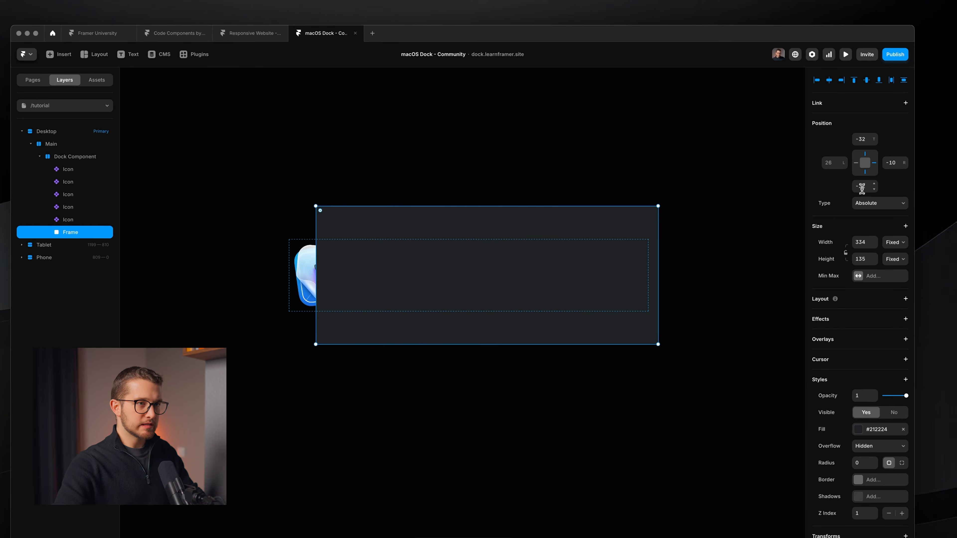
pyautogui.click(862, 188)
pyautogui.press('super+a')
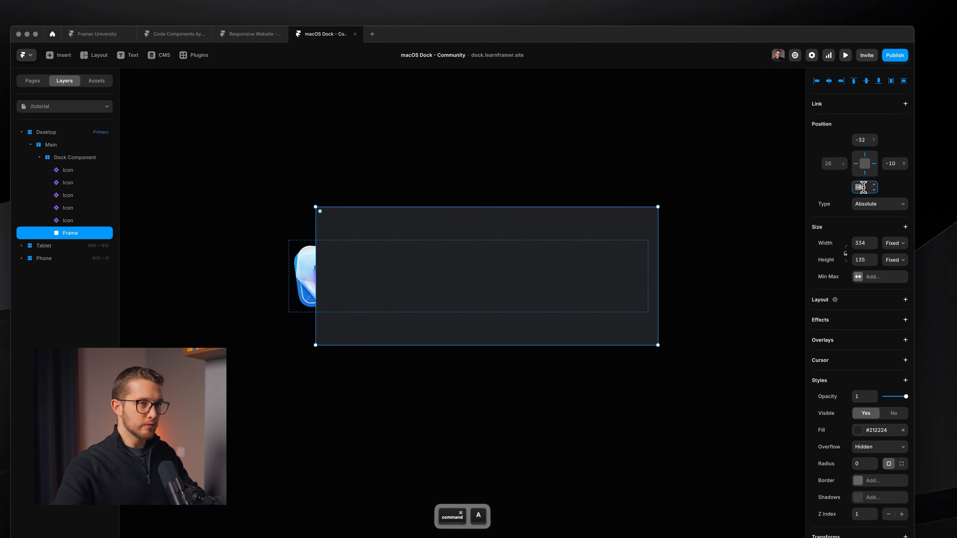
pyautogui.click(833, 168)
pyautogui.write('-4')
pyautogui.click(861, 142)
pyautogui.write('-4')
pyautogui.click(894, 166)
pyautogui.write('-4')
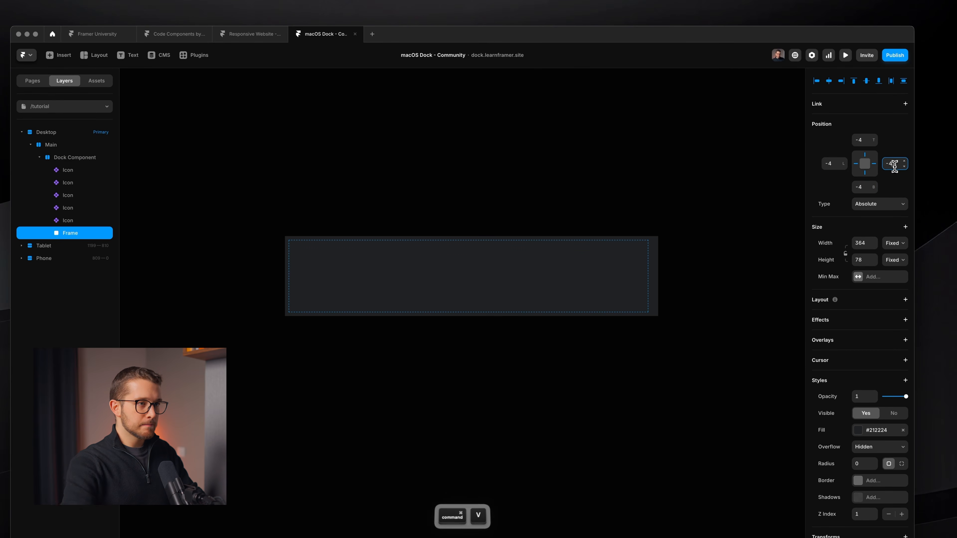
pyautogui.press('Return')
pyautogui.scroll(4, 569, 269)
pyautogui.hscroll(1, 578, 268)
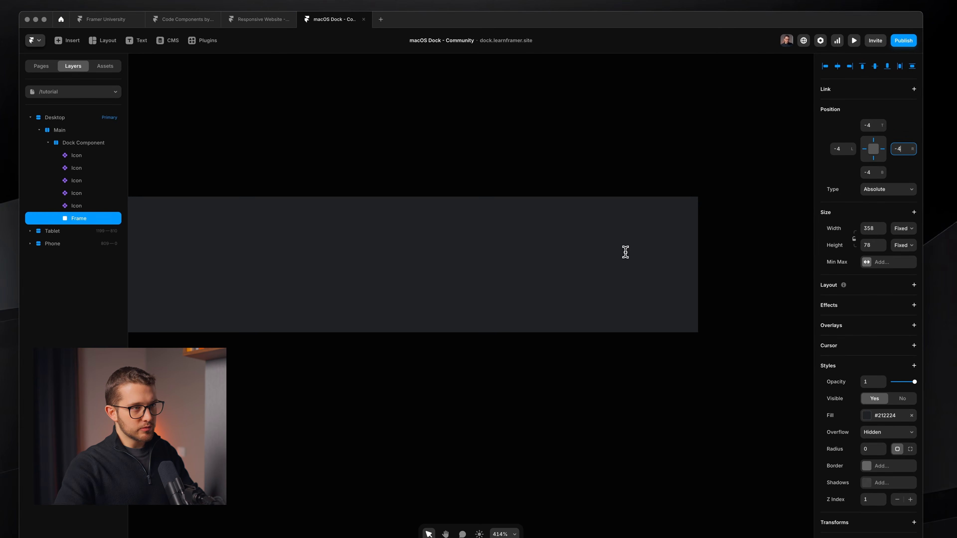
pyautogui.scroll(-3, 663, 200)
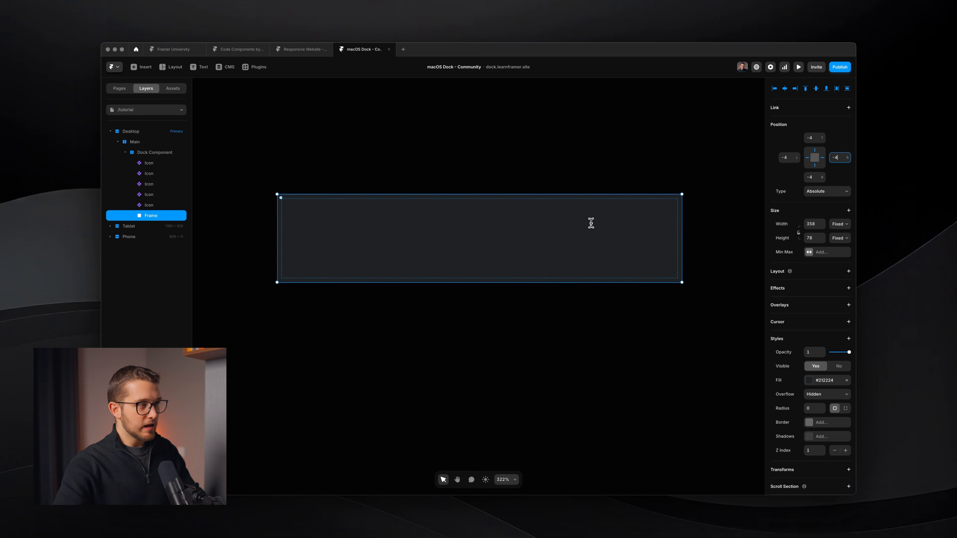
# Add a Z Index of 2 to all five Icon instances to bring them in front of the frame
pyautogui.moveTo(849, 352)
pyautogui.mouseDown()
pyautogui.moveTo(797, 355)
pyautogui.moveTo(849, 355)
pyautogui.mouseUp()
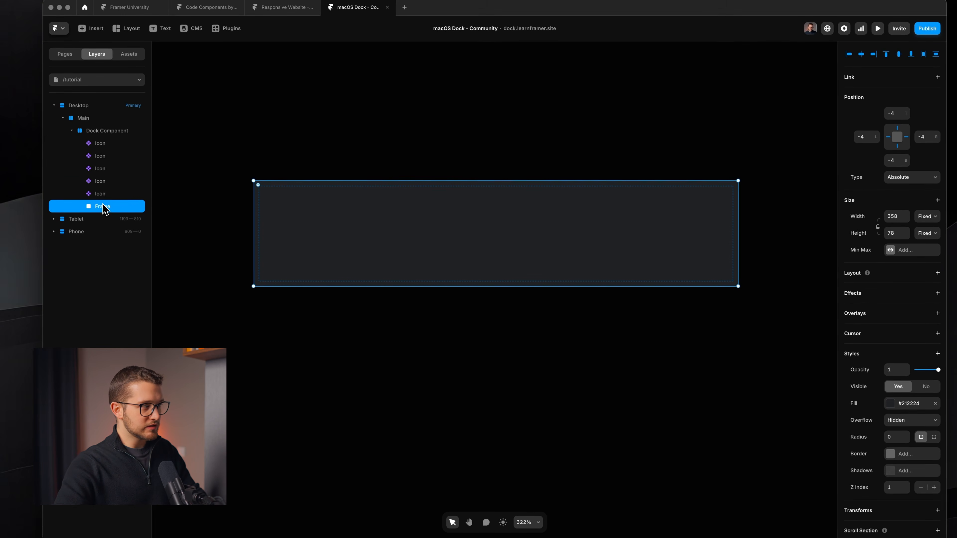
pyautogui.click(105, 197)
pyautogui.keyDown('shift'); pyautogui.click(110, 149); pyautogui.keyUp('shift')
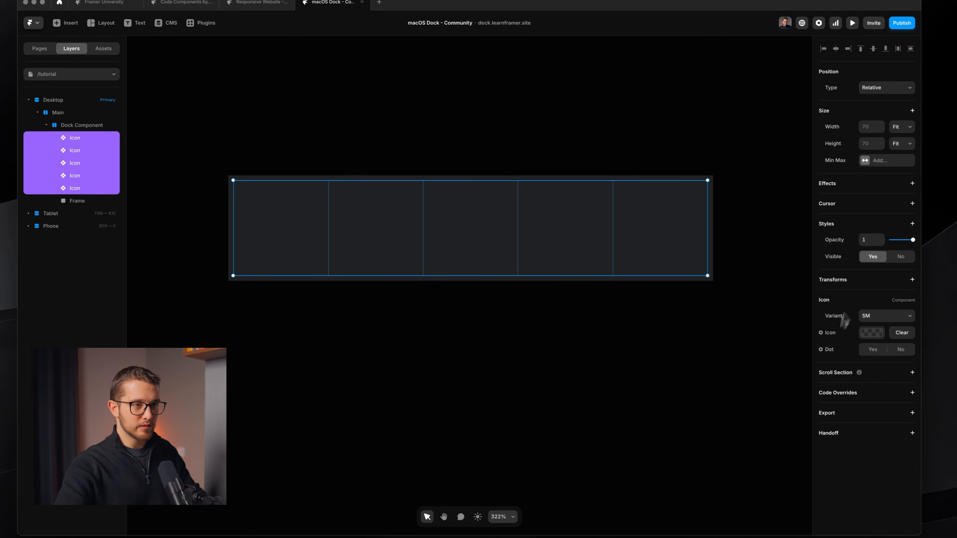
pyautogui.click(937, 228)
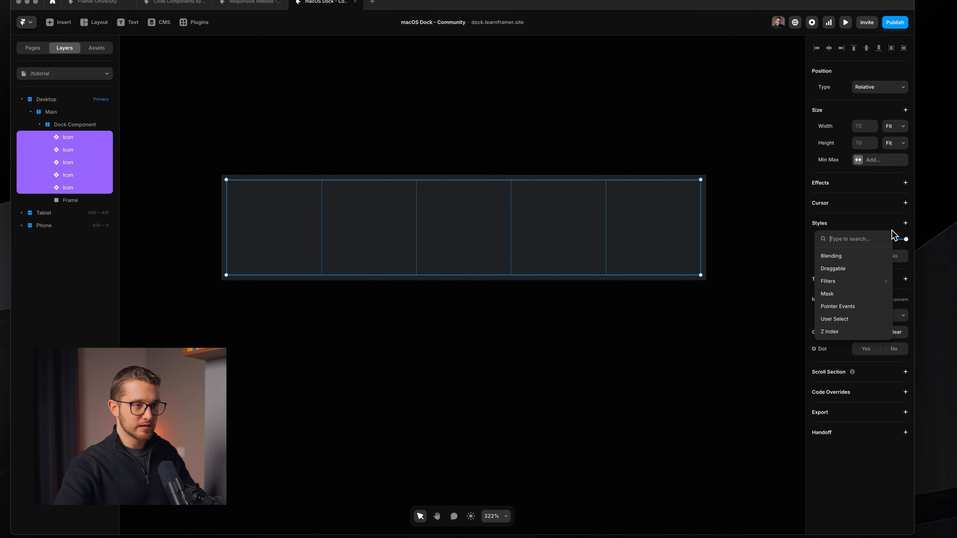
pyautogui.click(849, 332)
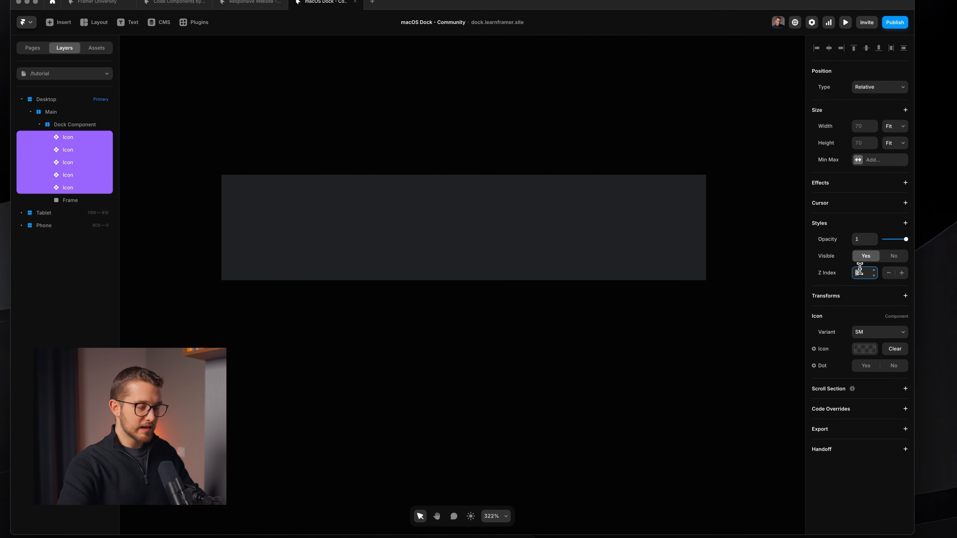
pyautogui.press('Up')
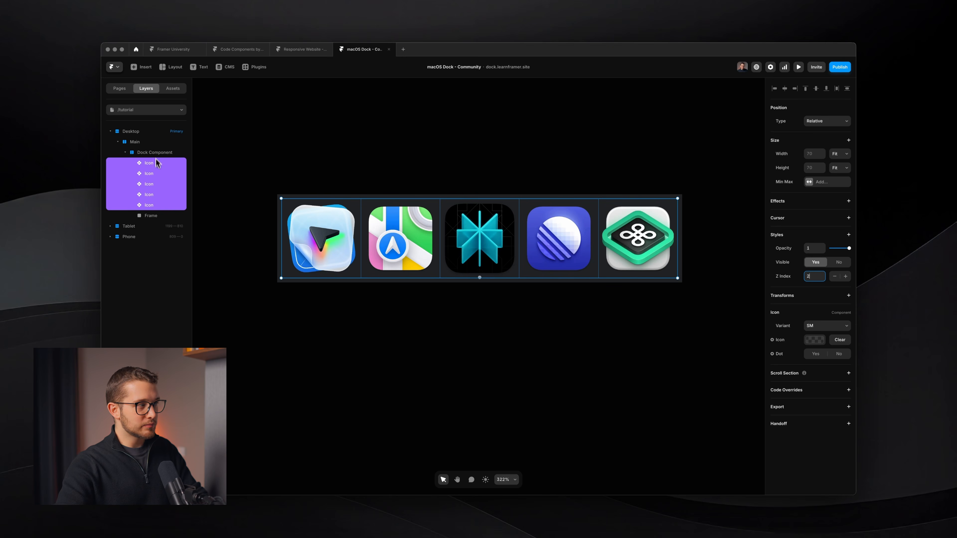
# Rename the background frame to BG and set its corner radius to 24
pyautogui.click(158, 218)
pyautogui.doubleClick(158, 218)
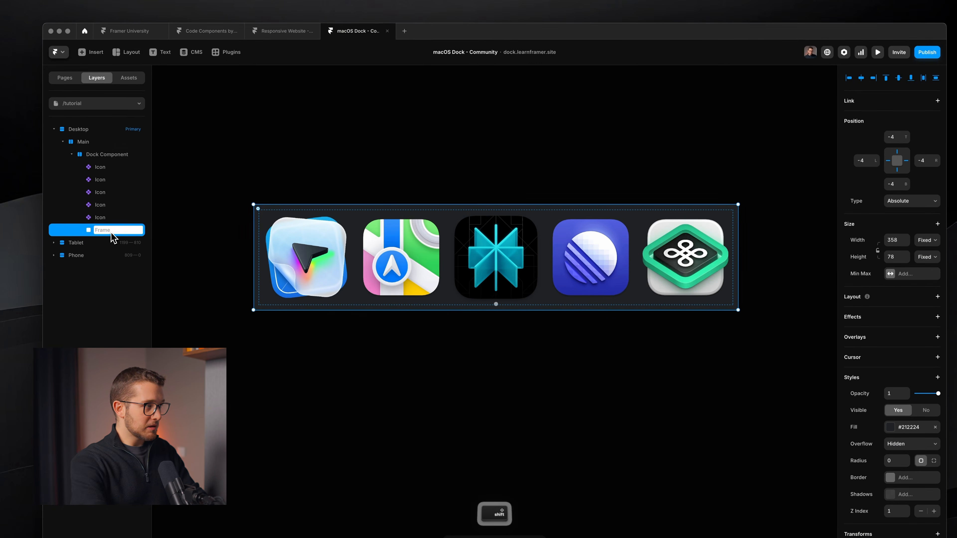
pyautogui.press('Return')
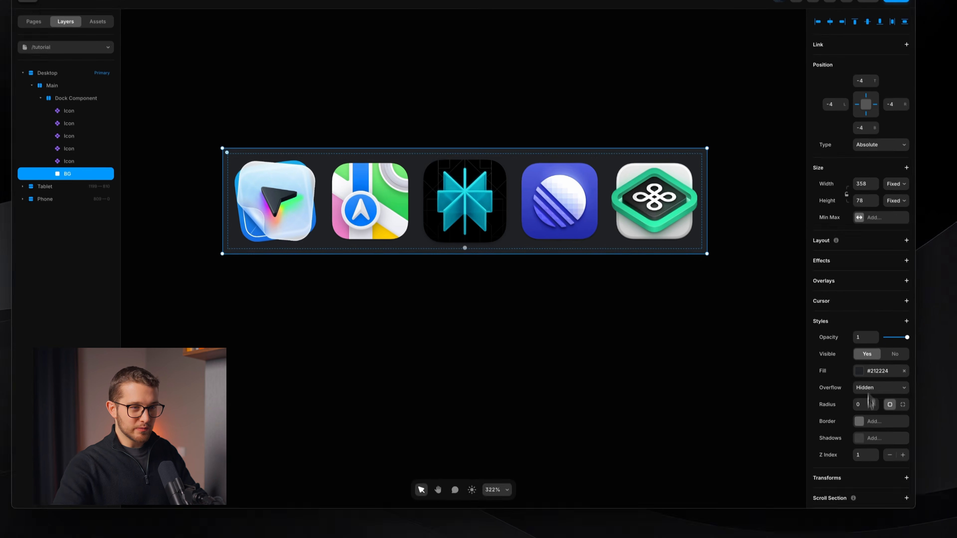
pyautogui.click(899, 461)
pyautogui.write('24')
pyautogui.press('Return')
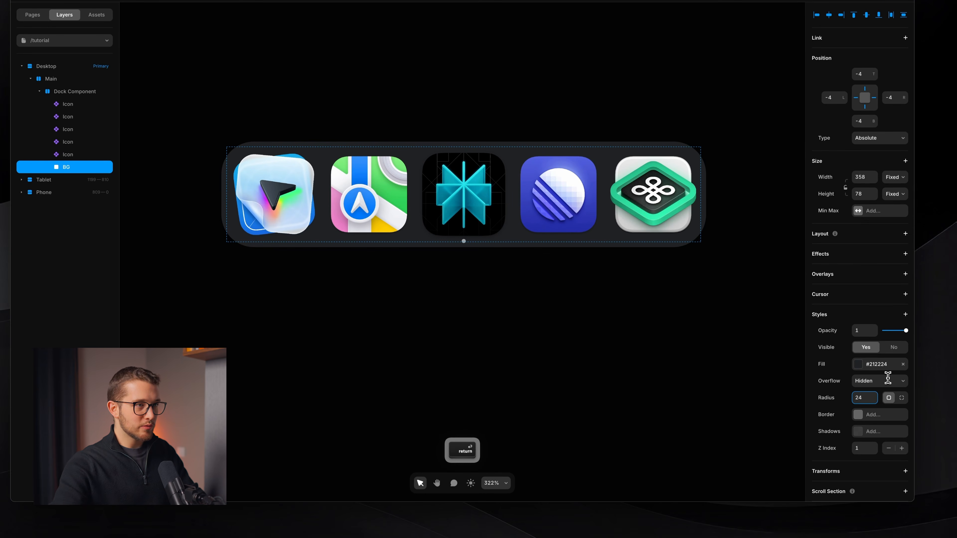
# Set the BG fill to color style 6 and add a solid border of width 1 in color style 7
pyautogui.click(882, 364)
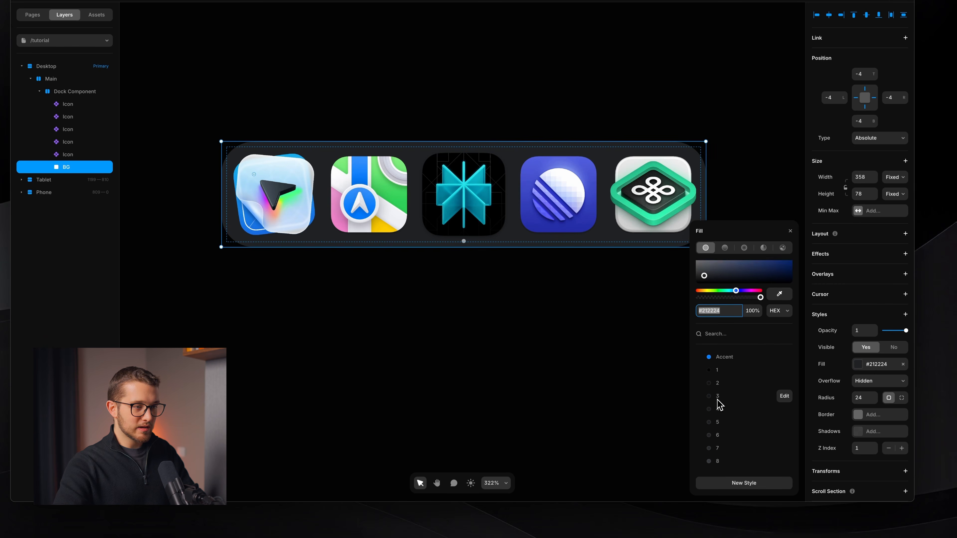
pyautogui.click(727, 405)
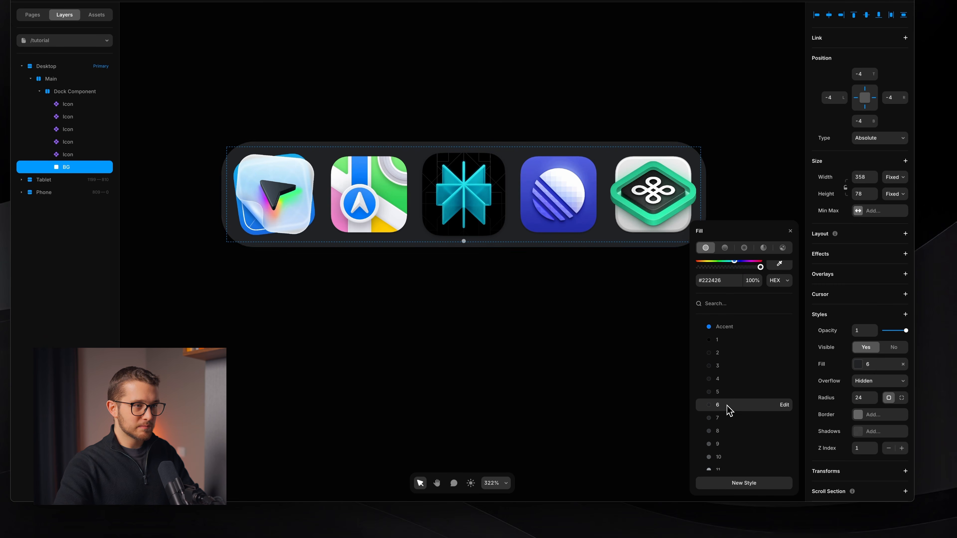
pyautogui.click(870, 417)
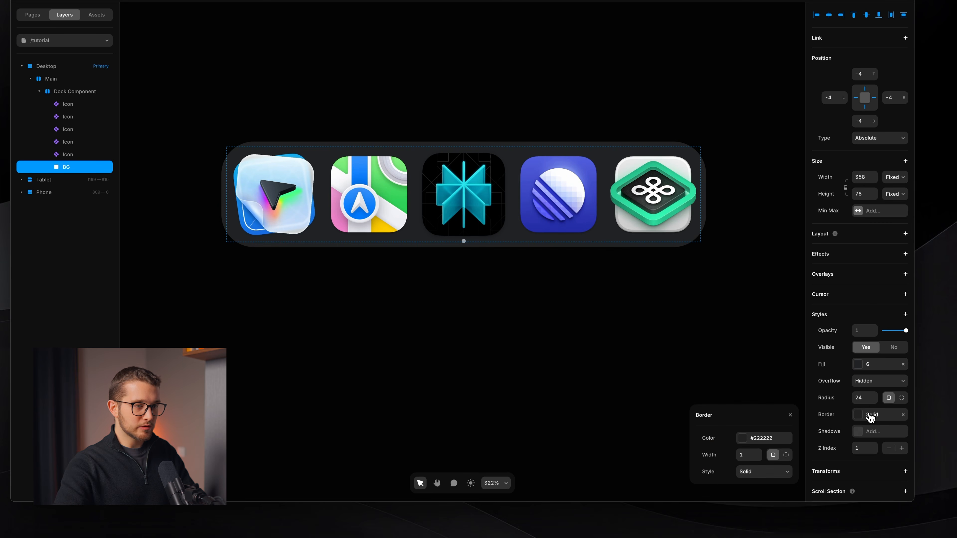
pyautogui.click(758, 439)
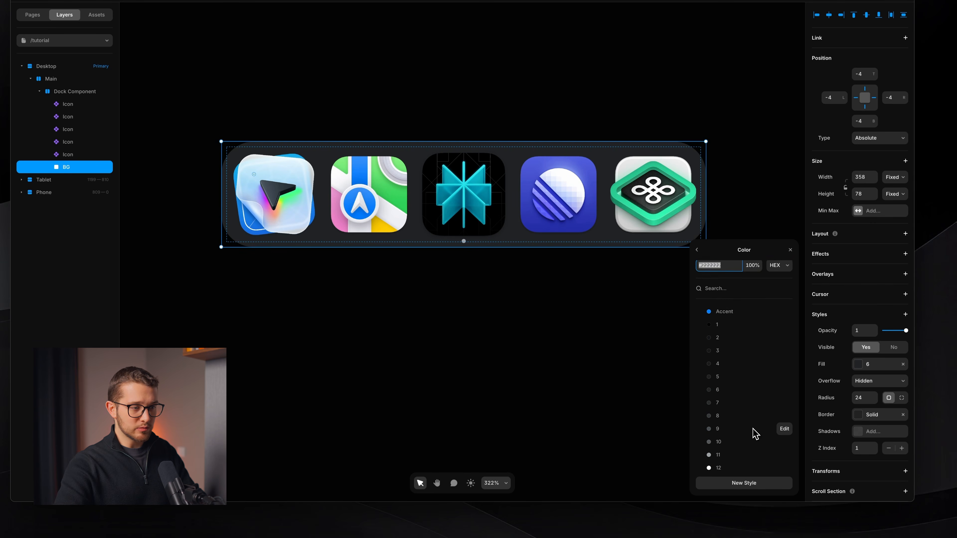
pyautogui.click(730, 404)
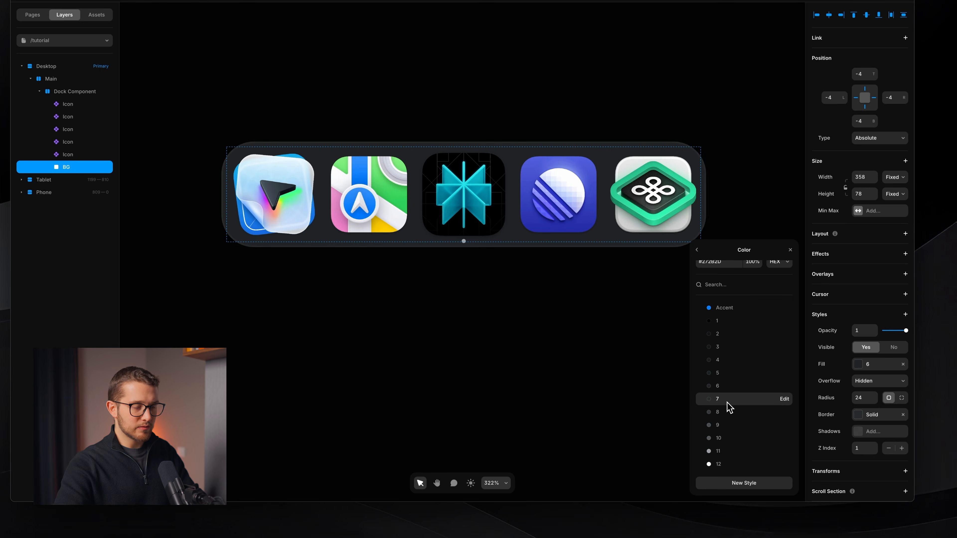
# Add an outside box shadow to BG with Y 4, Blur 8 and semi-transparent black #000000
pyautogui.click(859, 430)
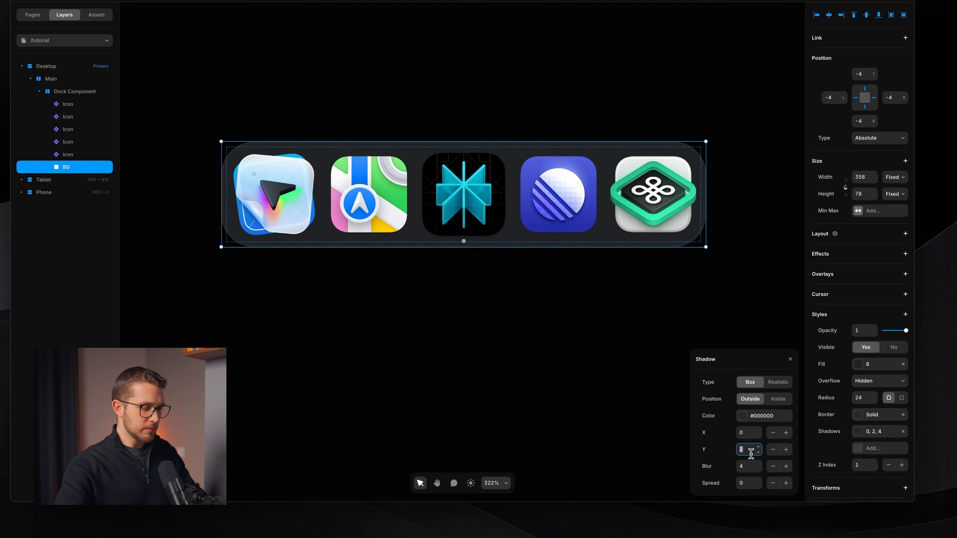
pyautogui.click(748, 467)
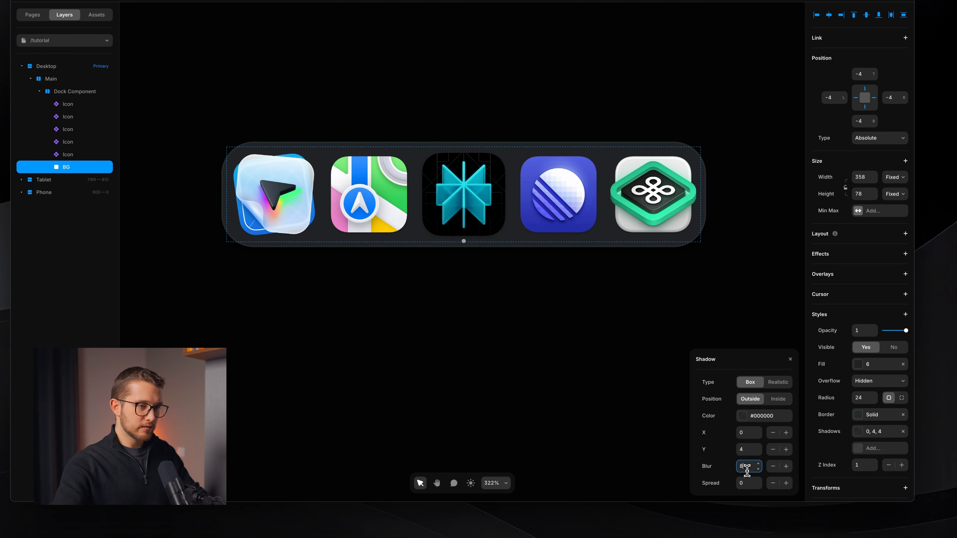
pyautogui.click(765, 418)
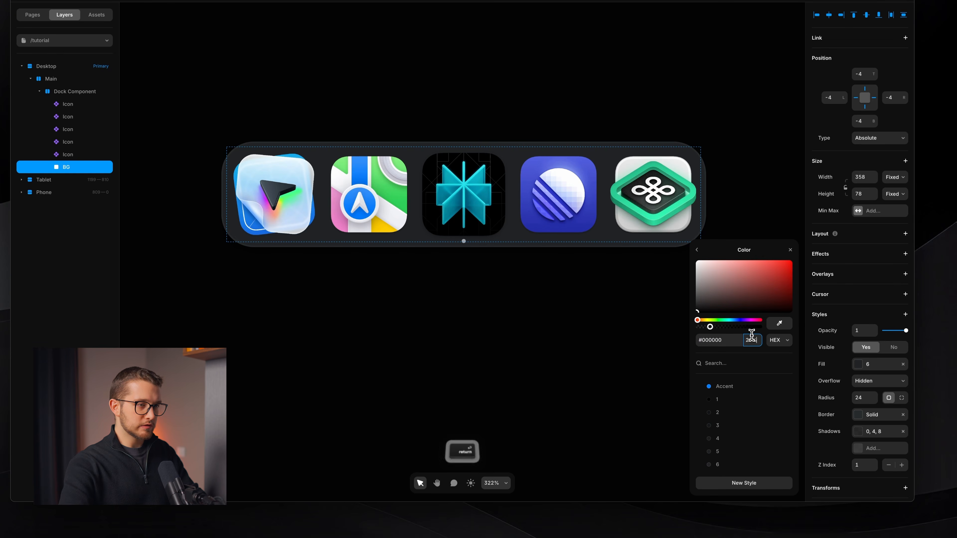
pyautogui.click(790, 250)
pyautogui.click(730, 306)
pyautogui.scroll(-4, 728, 305)
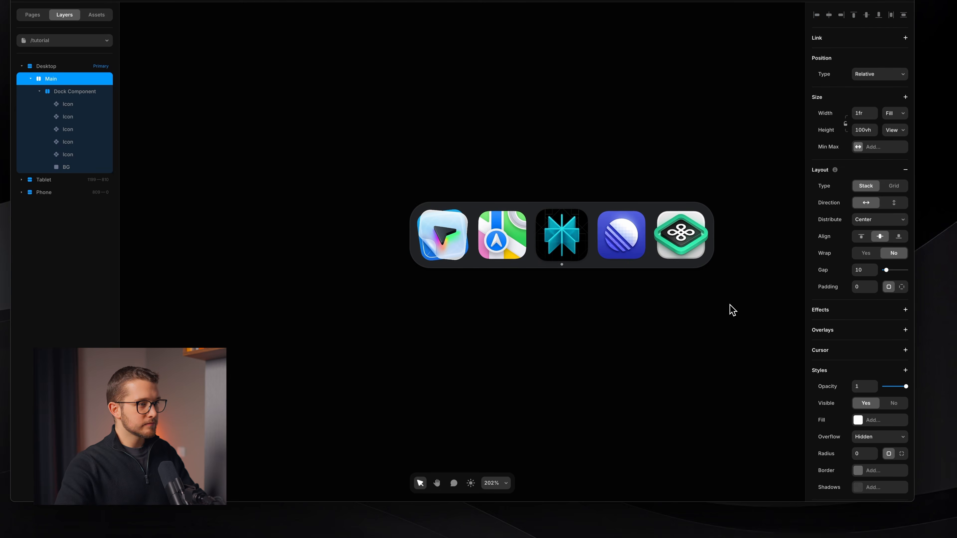
pyautogui.hscroll(2, 729, 305)
pyautogui.scroll(-3, 680, 288)
pyautogui.scroll(5, 680, 288)
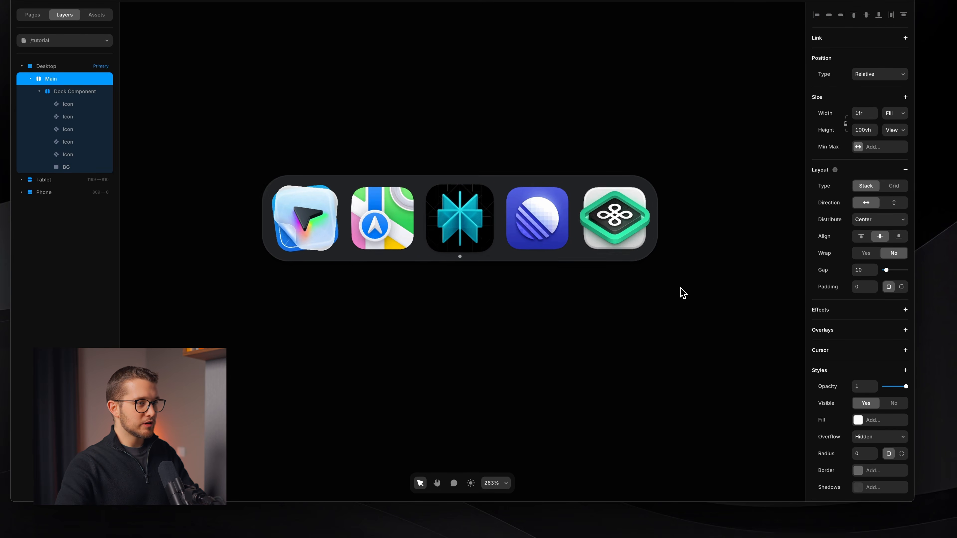
pyautogui.hscroll(-1, 680, 288)
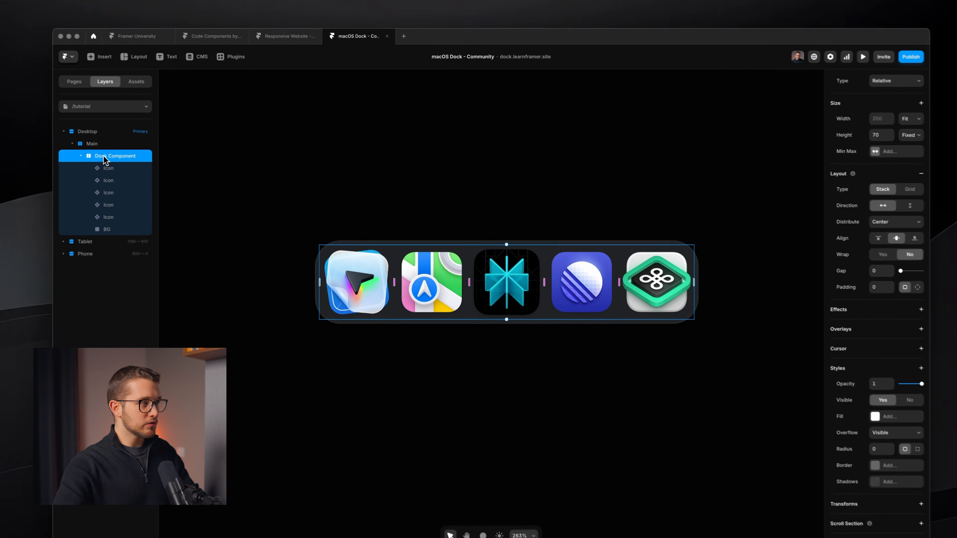
# Convert the Dock Component stack into a component named Dock Component
pyautogui.press('alt')
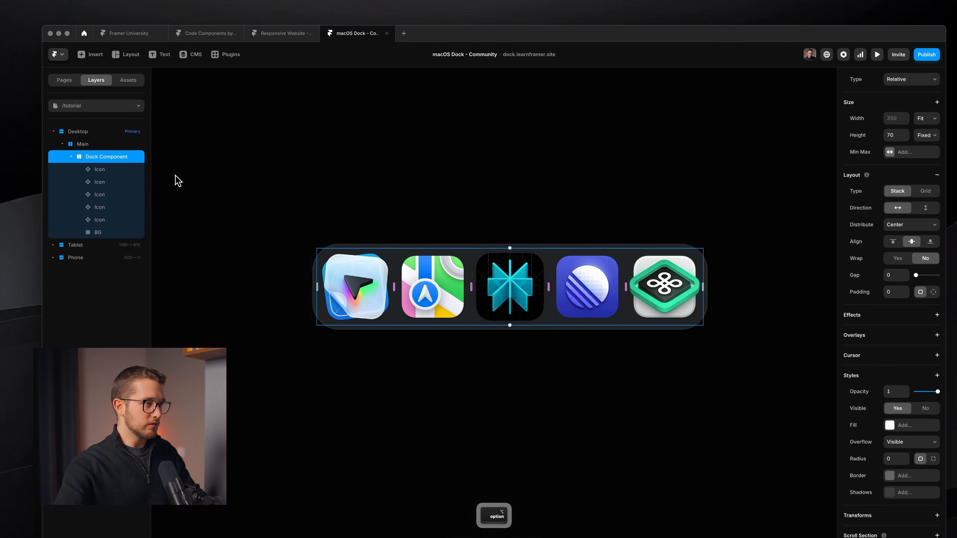
pyautogui.rightClick(129, 161)
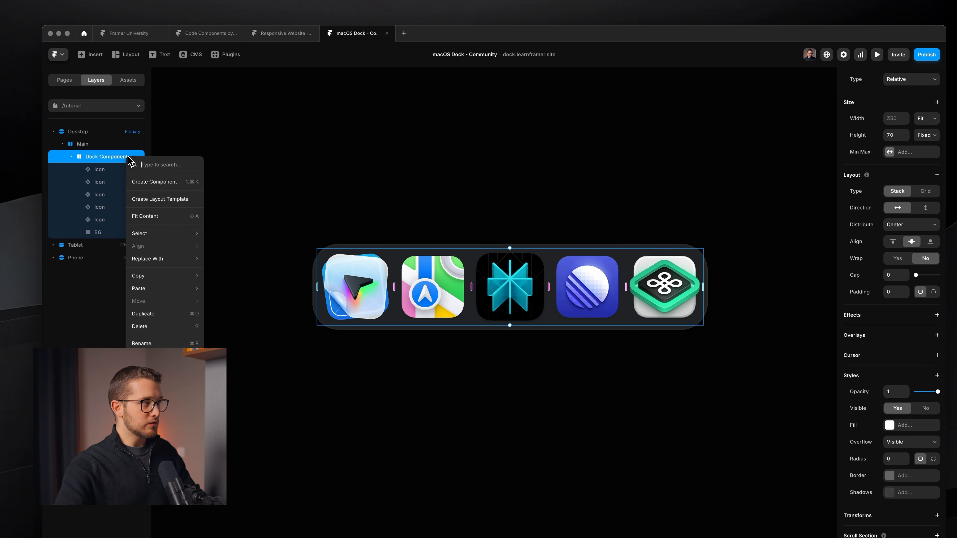
pyautogui.click(152, 183)
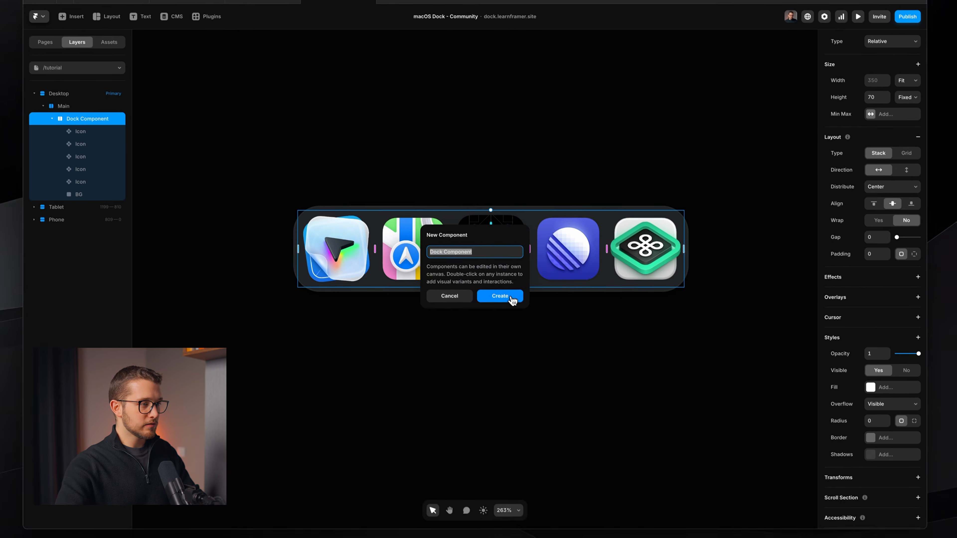
pyautogui.click(519, 333)
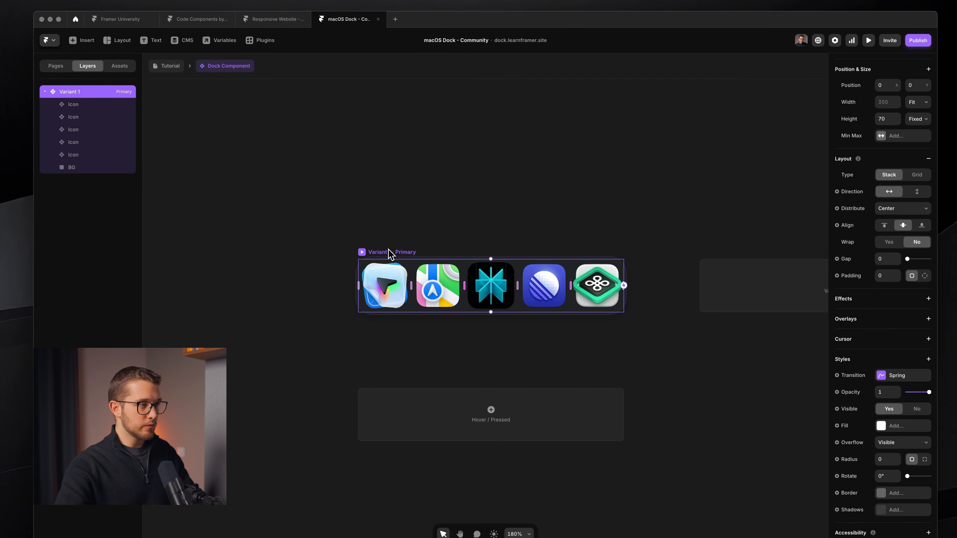
# Rename the primary variant to Default, then add a second variant of the dock and name it 1
pyautogui.scroll(-1, 388, 249)
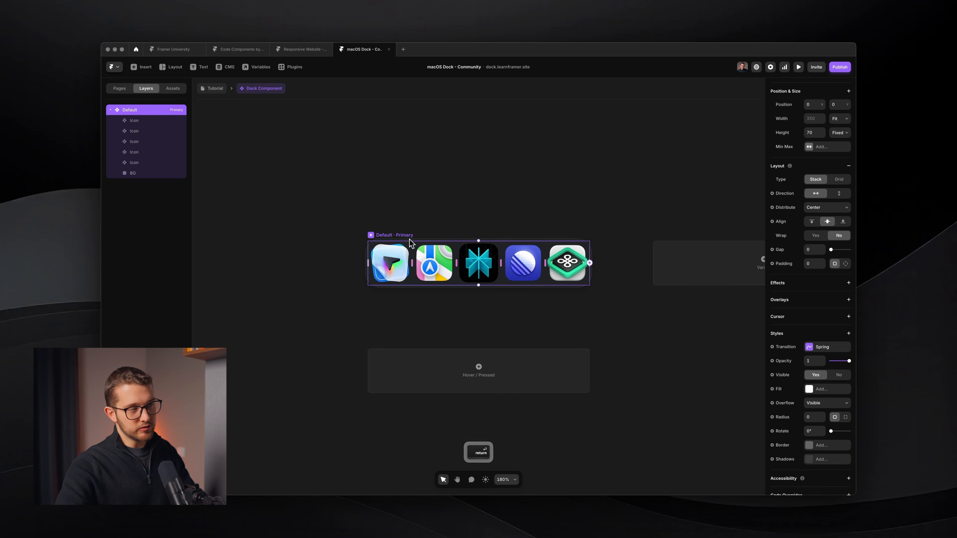
pyautogui.hscroll(1, 418, 247)
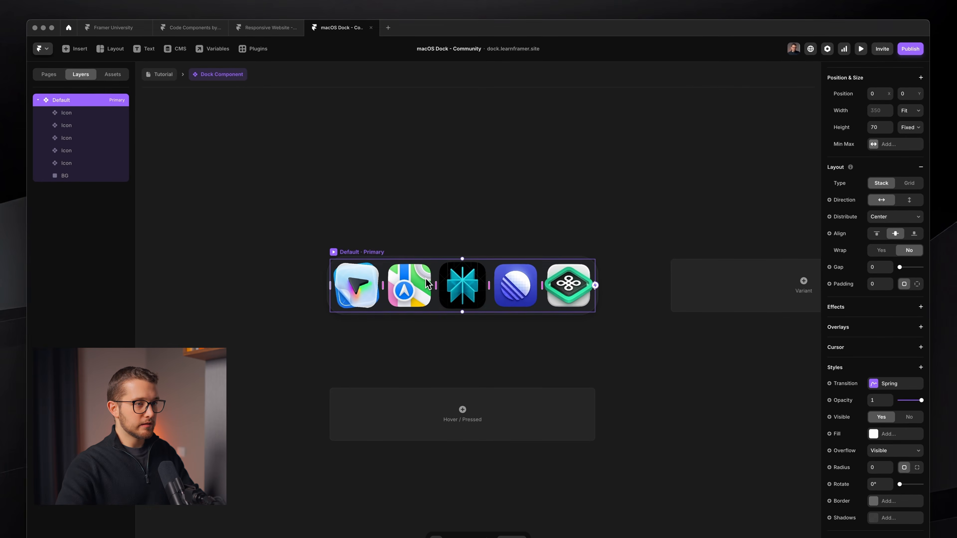
pyautogui.scroll(-3, 428, 283)
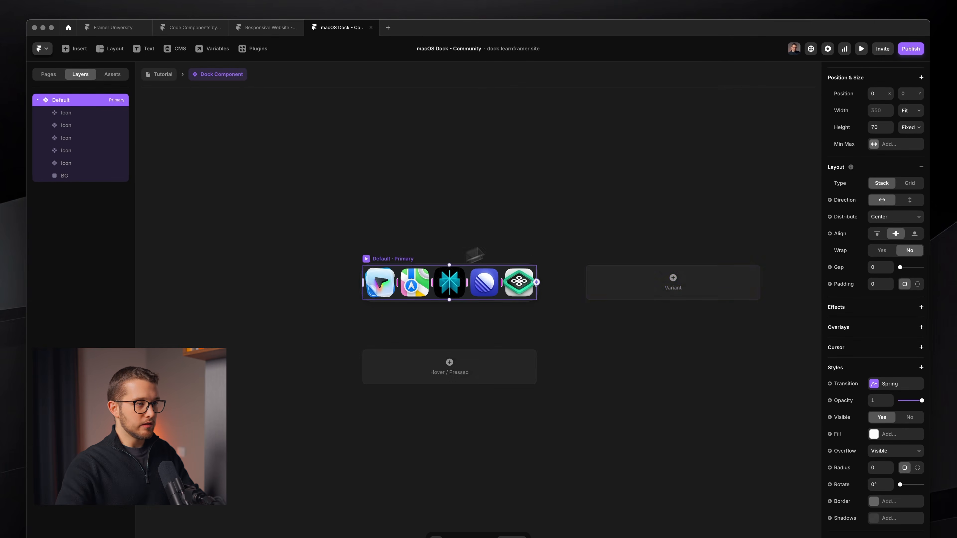
pyautogui.click(601, 290)
pyautogui.press('super+r')
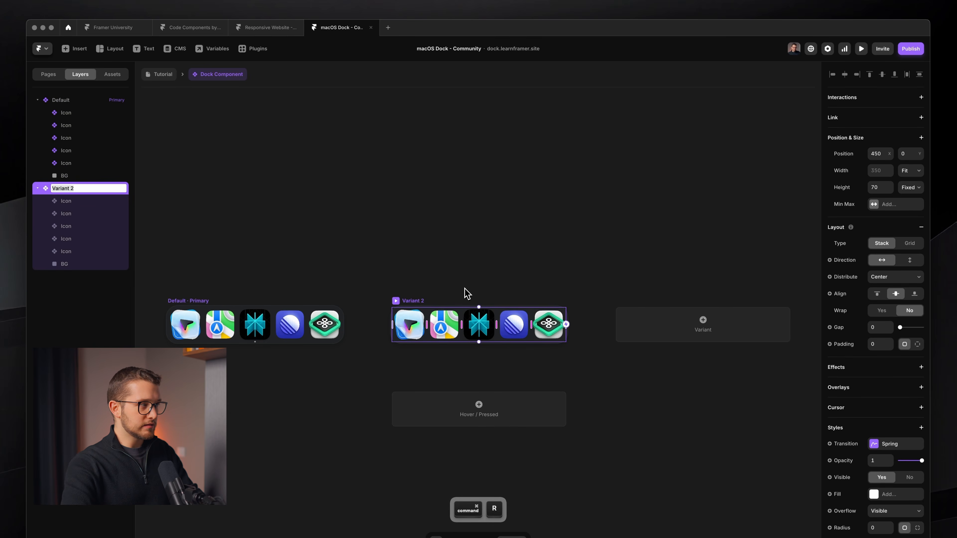
pyautogui.write('1')
pyautogui.press('Return')
pyautogui.scroll(3, 467, 294)
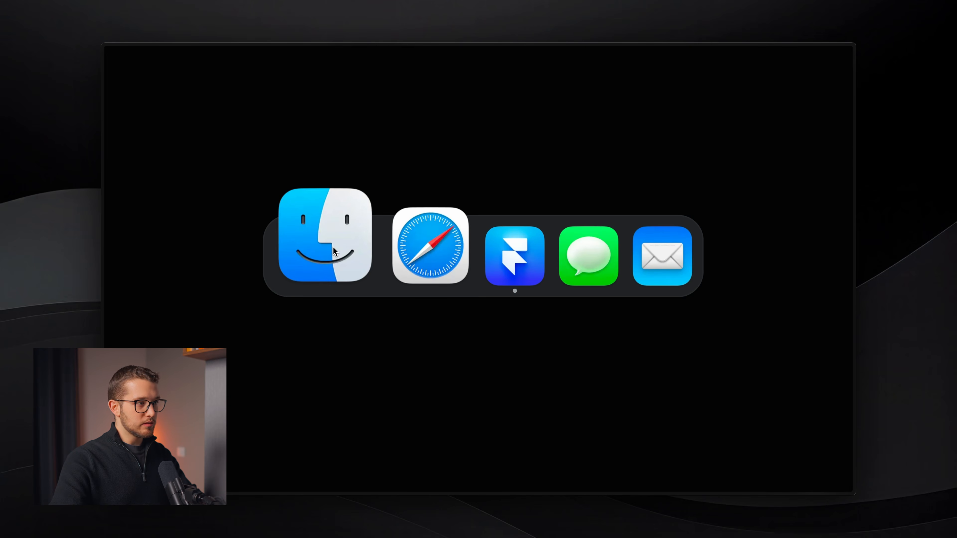
# Compare the enlarged first icon with its neighbor in the finished dock preview using a screenshot selection, then return to Framer
pyautogui.press('super+shift+4')
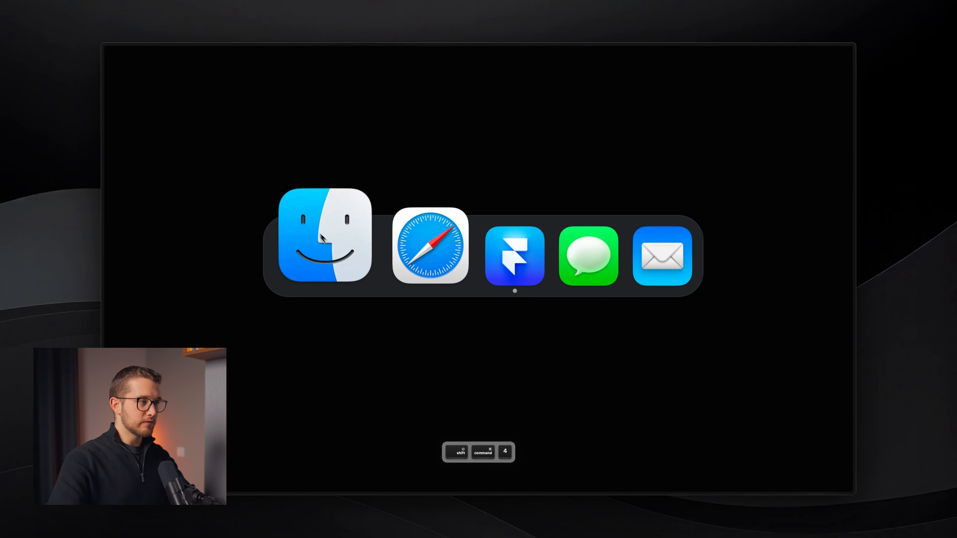
pyautogui.moveTo(288, 197); pyautogui.dragTo(559, 288)
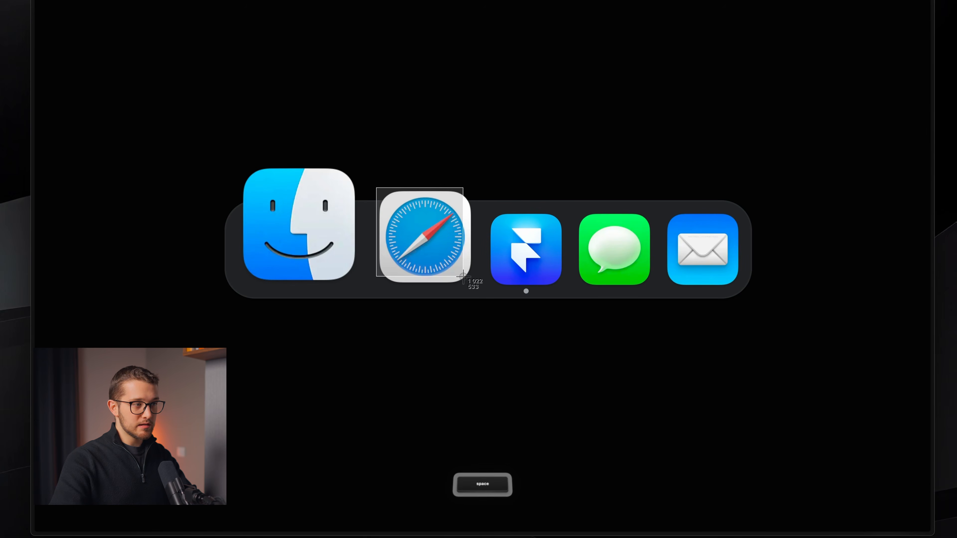
pyautogui.press('super+Tab')
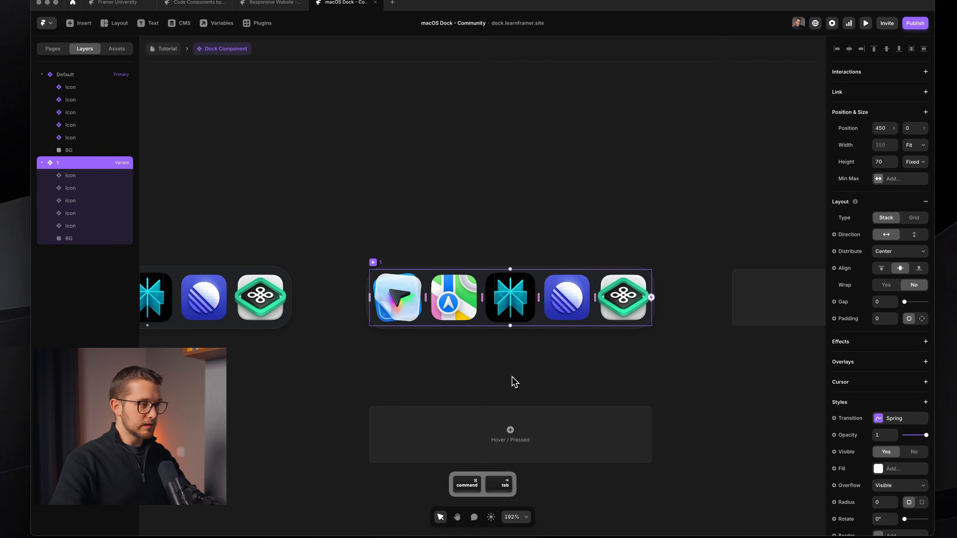
# In variant 1, set the first icon's variant to LG and the second icon's variant to MD
pyautogui.keyDown('super'); pyautogui.click(415, 319); pyautogui.keyUp('super')
pyautogui.click(898, 375)
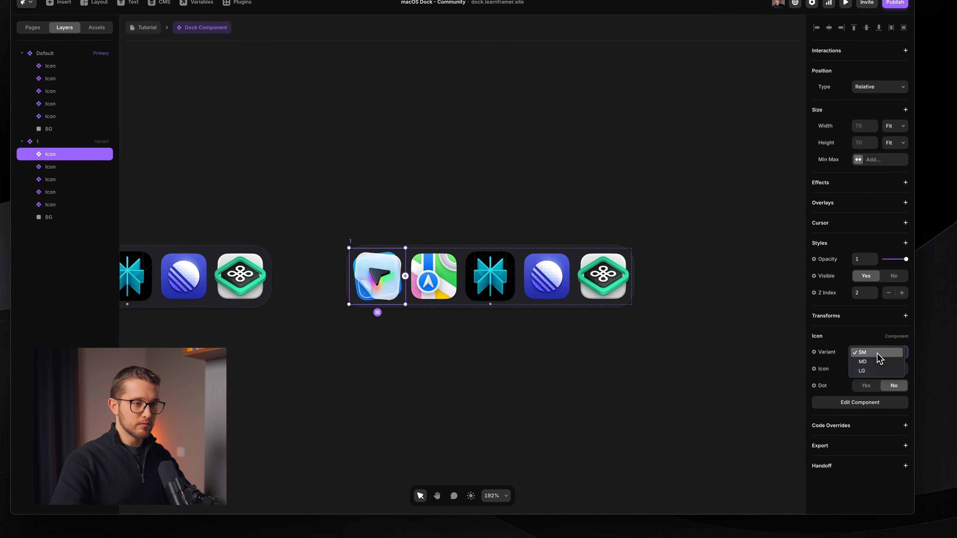
pyautogui.click(874, 371)
pyautogui.keyDown('super'); pyautogui.click(451, 275); pyautogui.keyUp('super')
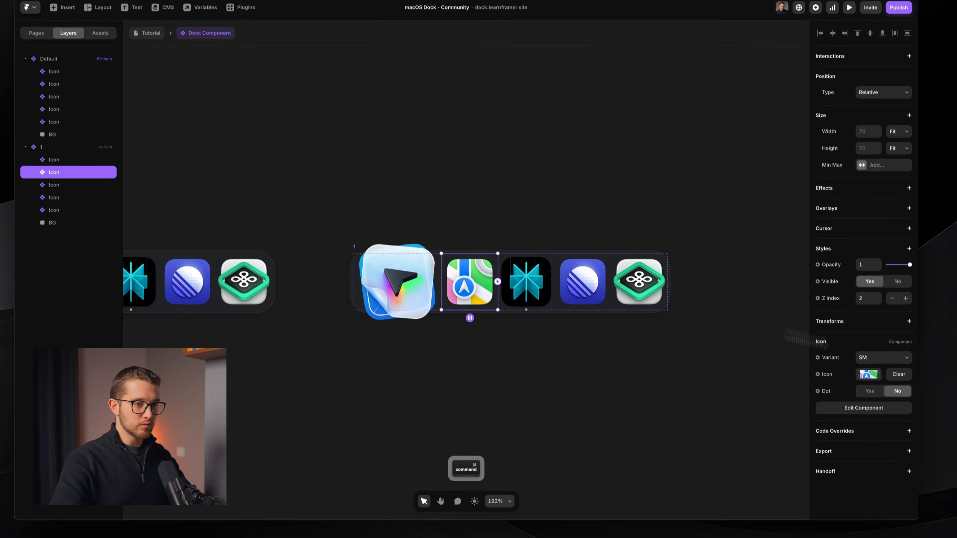
pyautogui.click(881, 352)
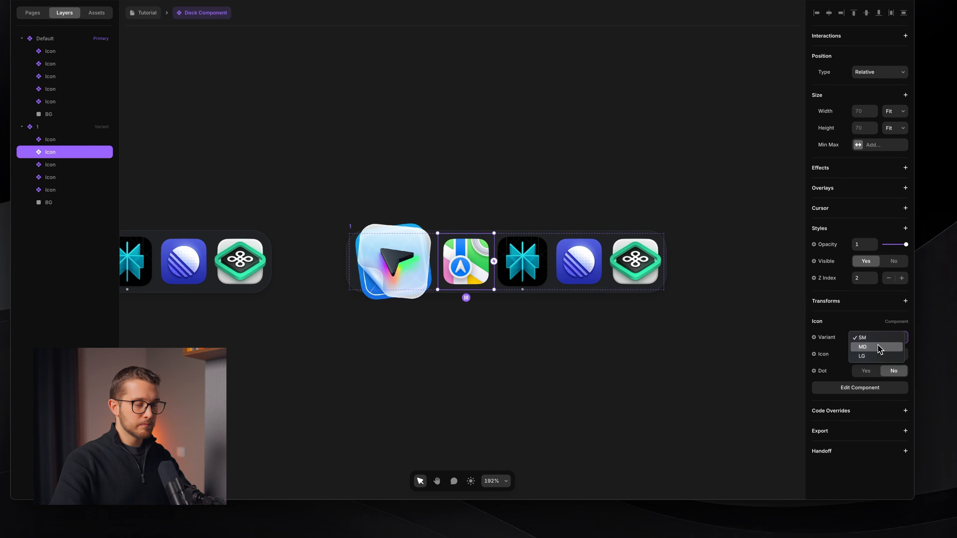
pyautogui.click(863, 347)
pyautogui.click(634, 357)
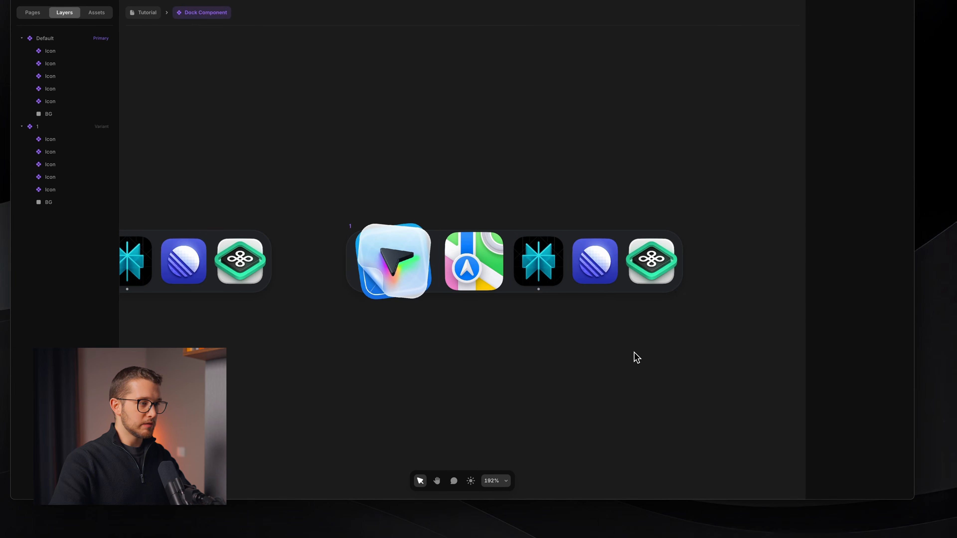
# Check the extent of variant 1's enlarged first icon with a screenshot selection
pyautogui.scroll(5, 471, 392)
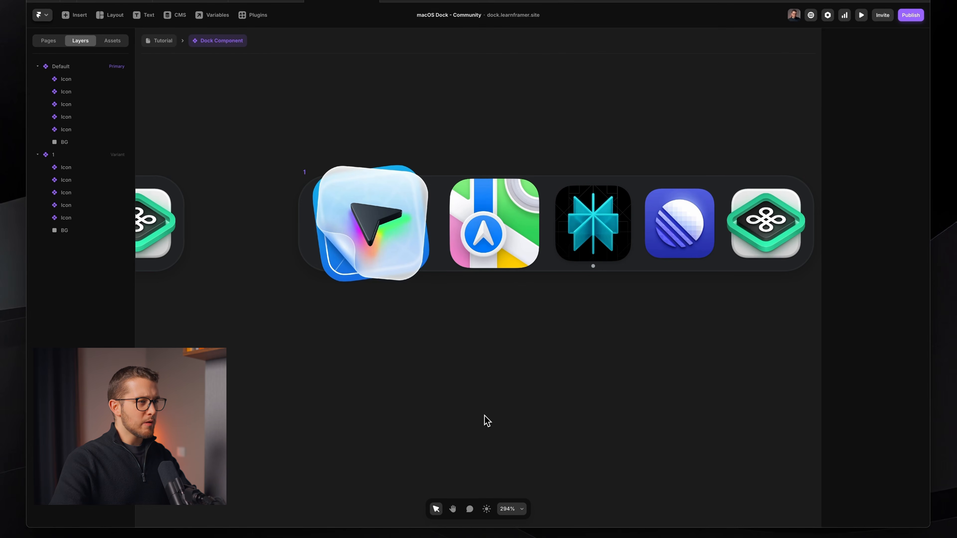
pyautogui.hscroll(-2, 487, 421)
pyautogui.scroll(1, 487, 421)
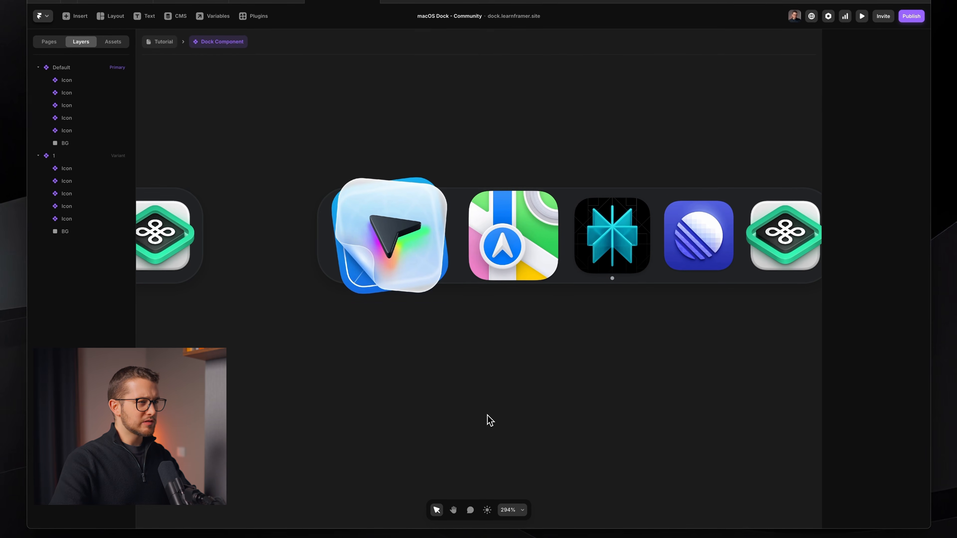
pyautogui.keyDown('super'); pyautogui.click(431, 257); pyautogui.keyUp('super')
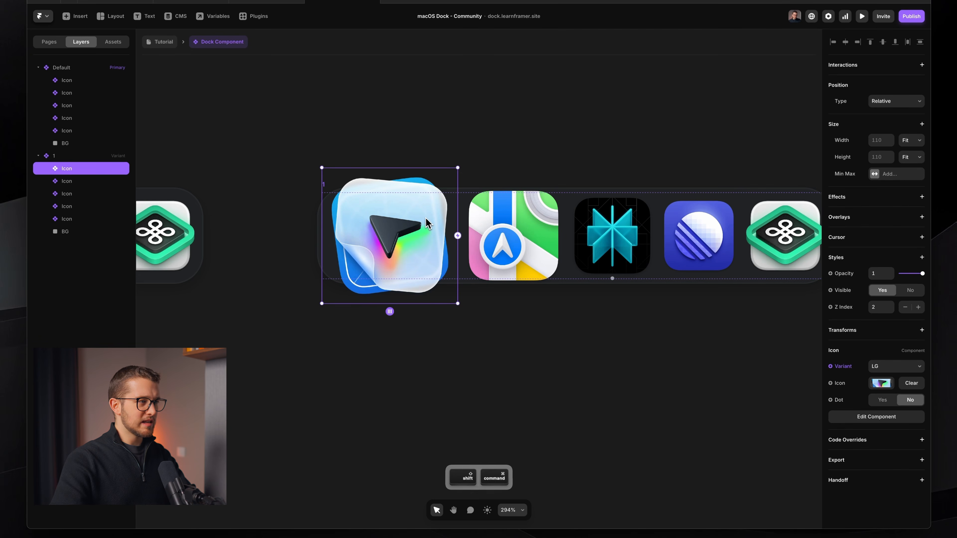
pyautogui.moveTo(318, 166); pyautogui.dragTo(457, 291)
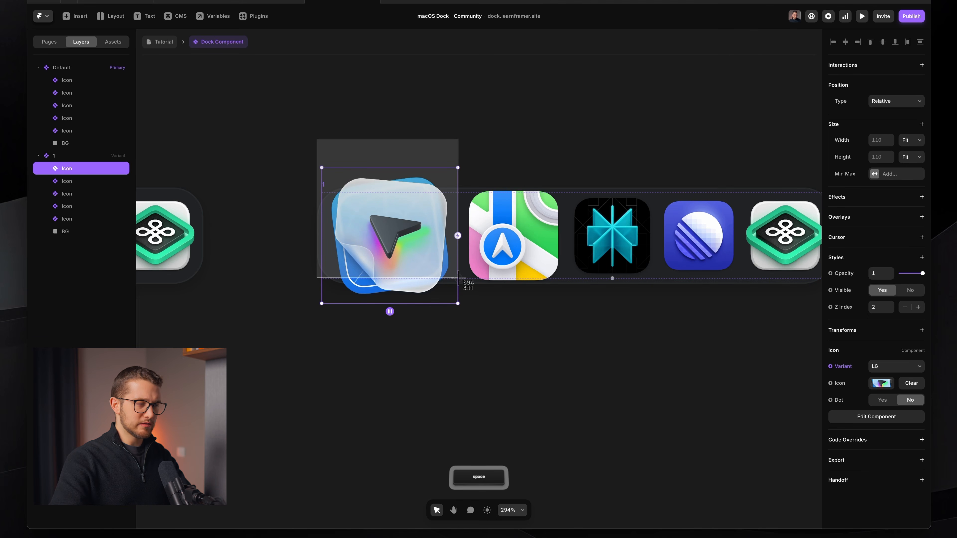
pyautogui.press('Escape')
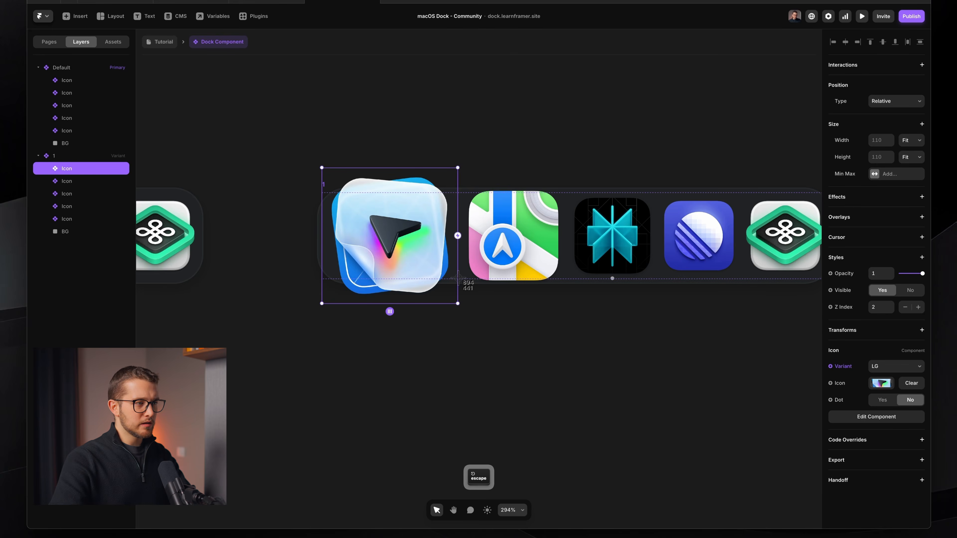
# Align the icons in the Default variant's stack to the bottom so that enlarged icons grow upward
pyautogui.scroll(-4, 458, 278)
pyautogui.hscroll(-5, 459, 278)
pyautogui.click(286, 222)
pyautogui.scroll(5, 286, 224)
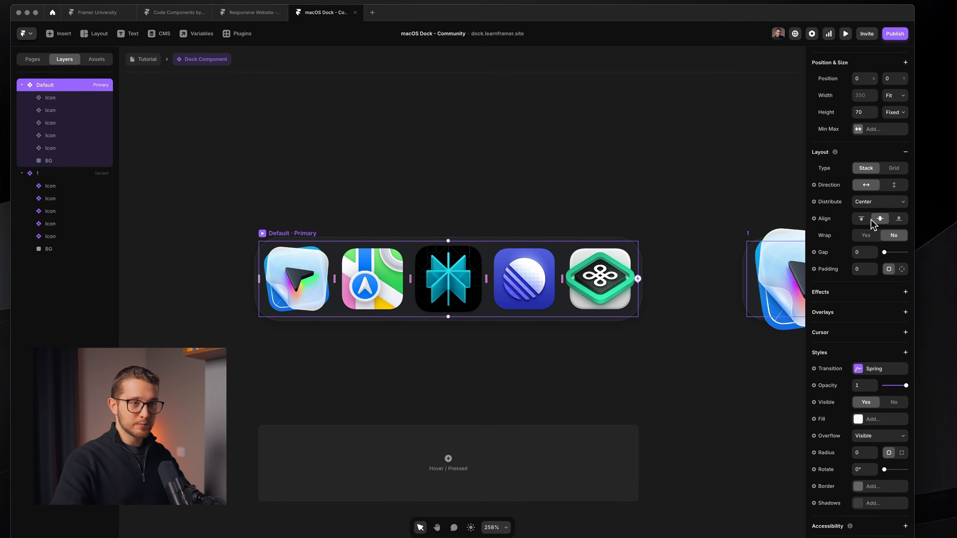
pyautogui.click(898, 219)
pyautogui.scroll(-4, 683, 314)
pyautogui.hscroll(2, 685, 316)
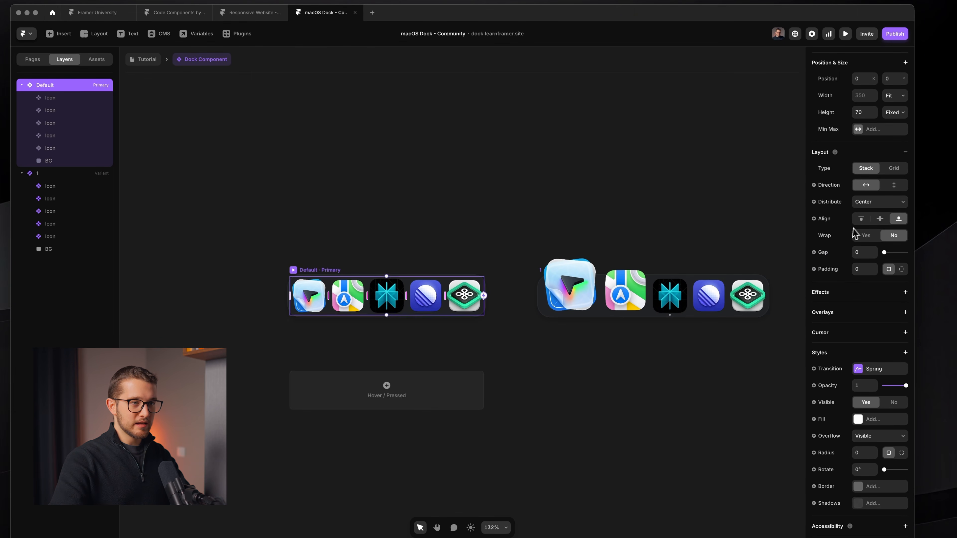
pyautogui.click(883, 220)
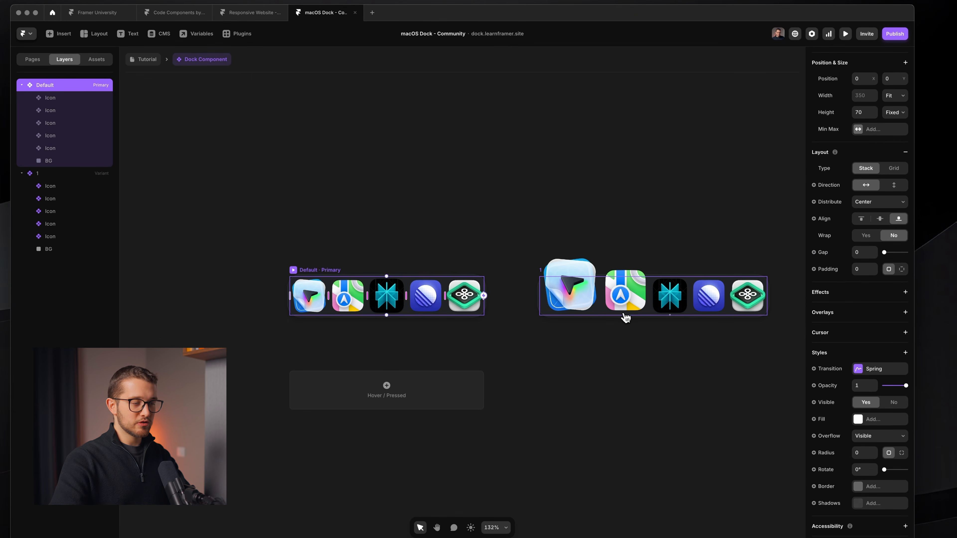
# Create a new dock variant based on variant 1 and name it 2
pyautogui.scroll(5, 624, 316)
pyautogui.keyDown('super'); pyautogui.click(433, 289); pyautogui.keyUp('super')
pyautogui.hscroll(2, 566, 303)
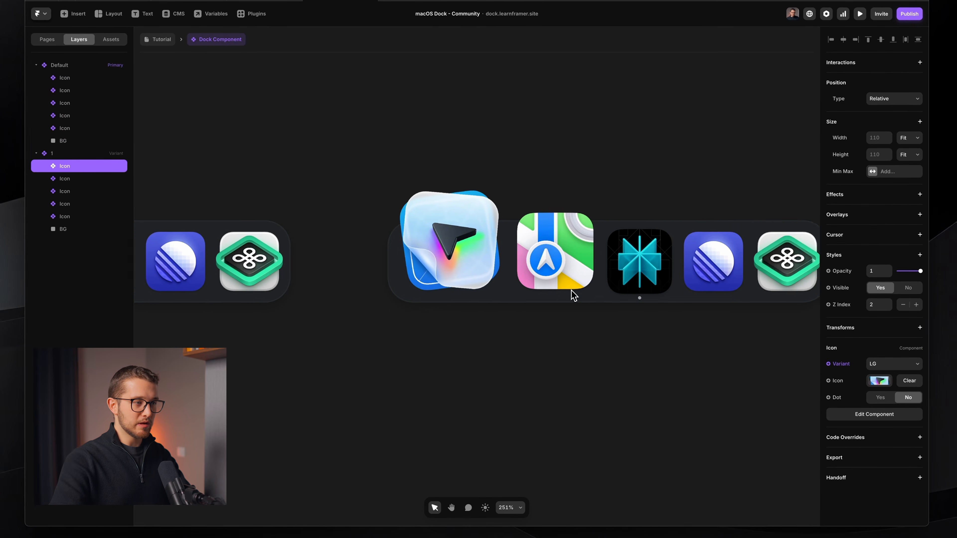
pyautogui.click(491, 345)
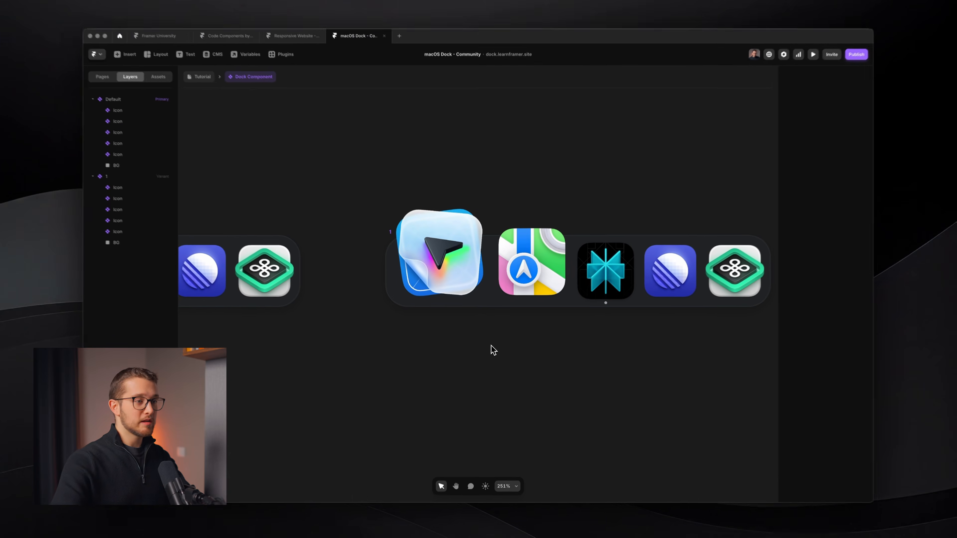
pyautogui.scroll(-3, 411, 321)
pyautogui.click(411, 274)
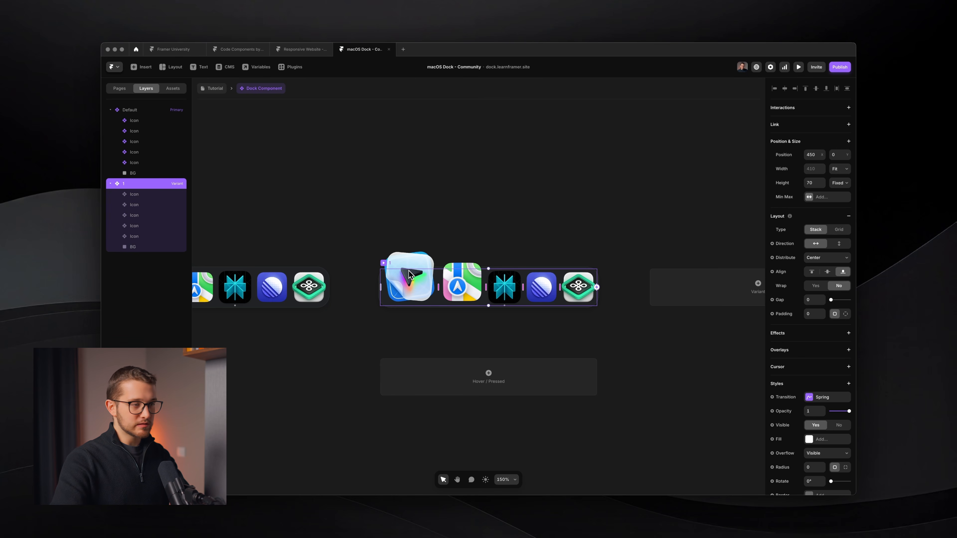
pyautogui.scroll(-2, 409, 272)
pyautogui.hscroll(1, 410, 277)
pyautogui.click(559, 281)
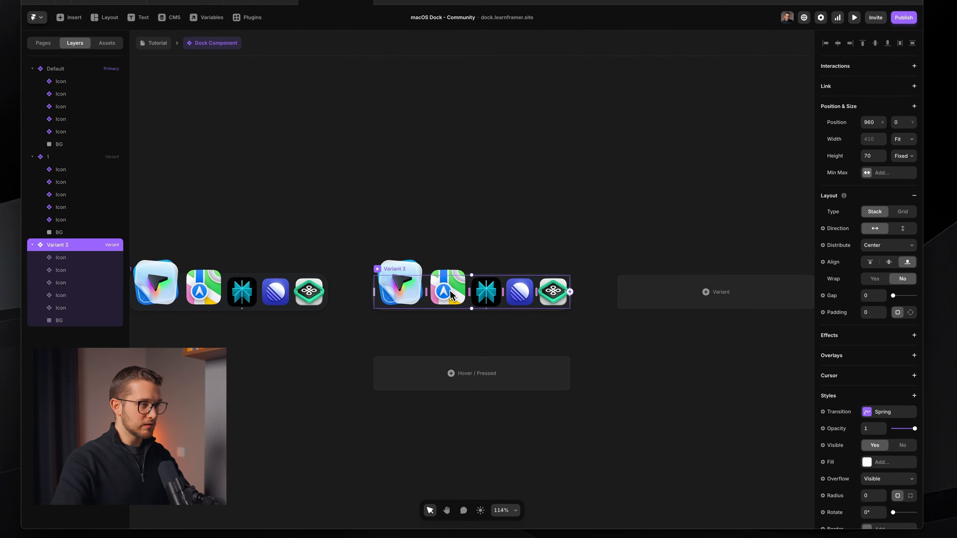
pyautogui.press('super')
# In variant 2, set the second icon's variant to LG and the first and third icons' variants to MD
pyautogui.scroll(5, 406, 302)
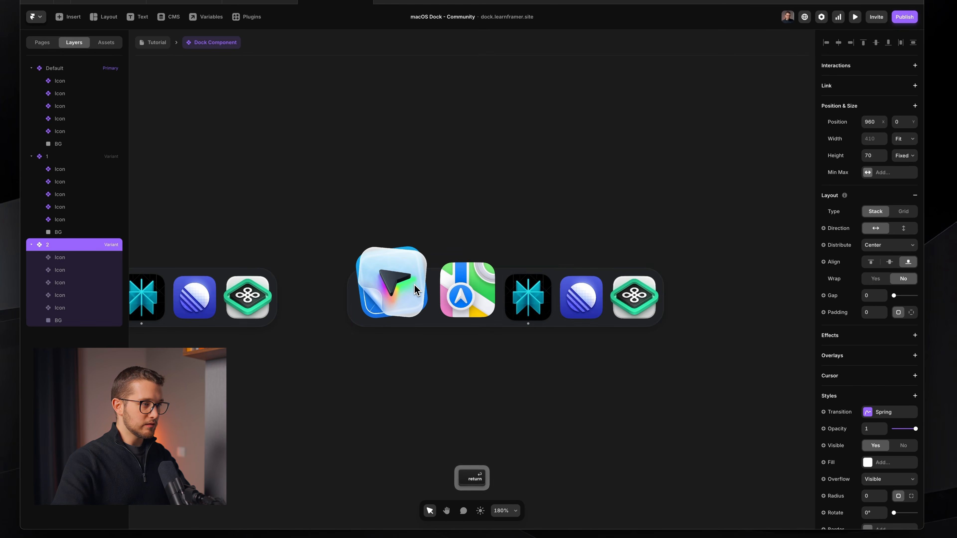
pyautogui.click(472, 289)
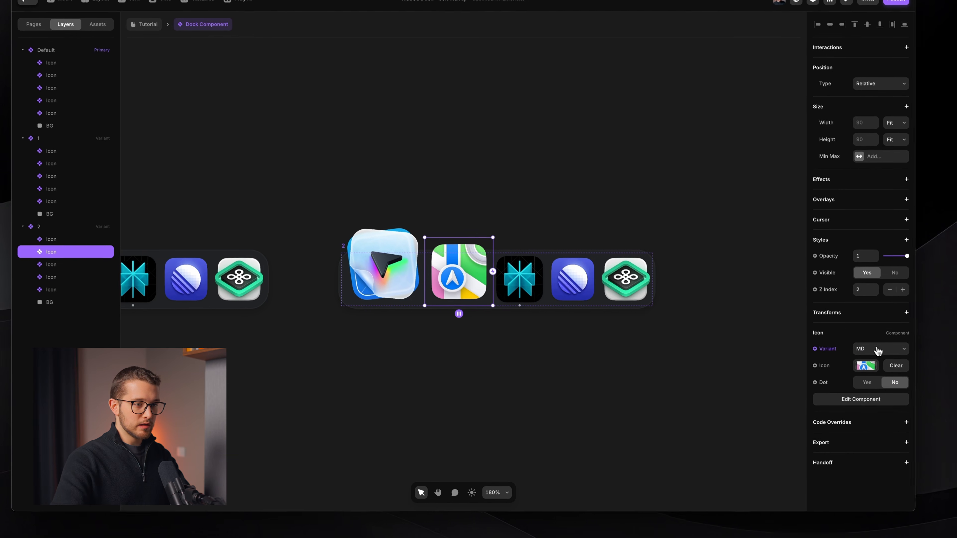
pyautogui.click(878, 350)
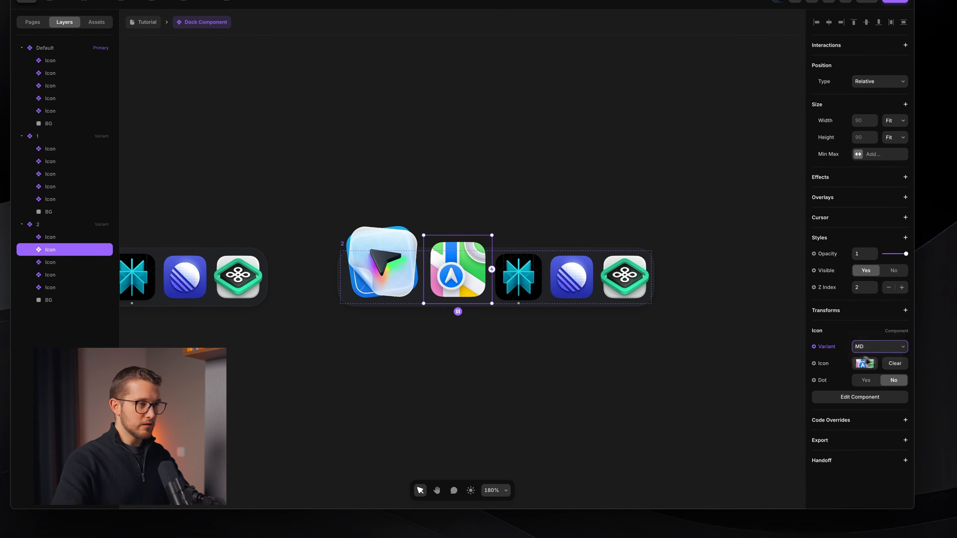
pyautogui.click(405, 288)
pyautogui.click(869, 348)
pyautogui.click(872, 338)
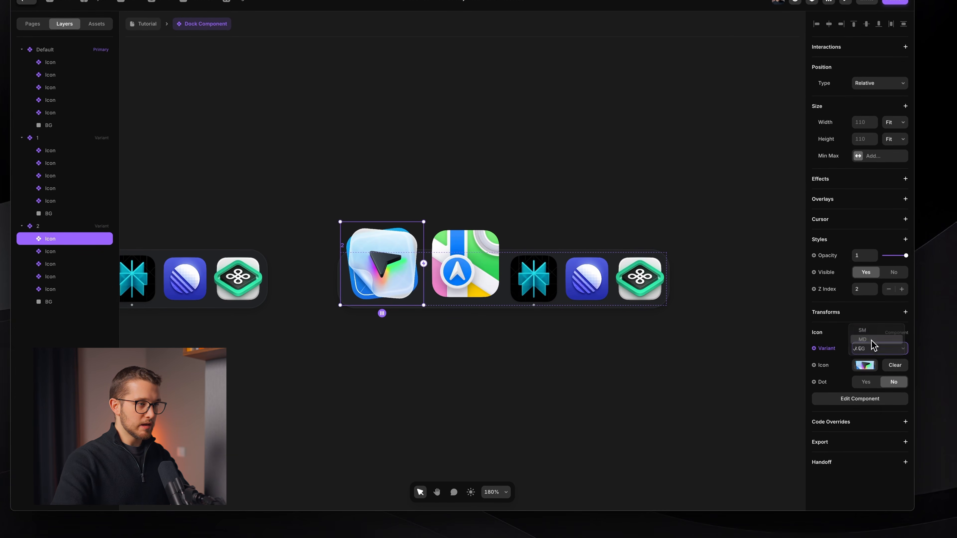
pyautogui.keyDown('super'); pyautogui.click(522, 283); pyautogui.keyUp('super')
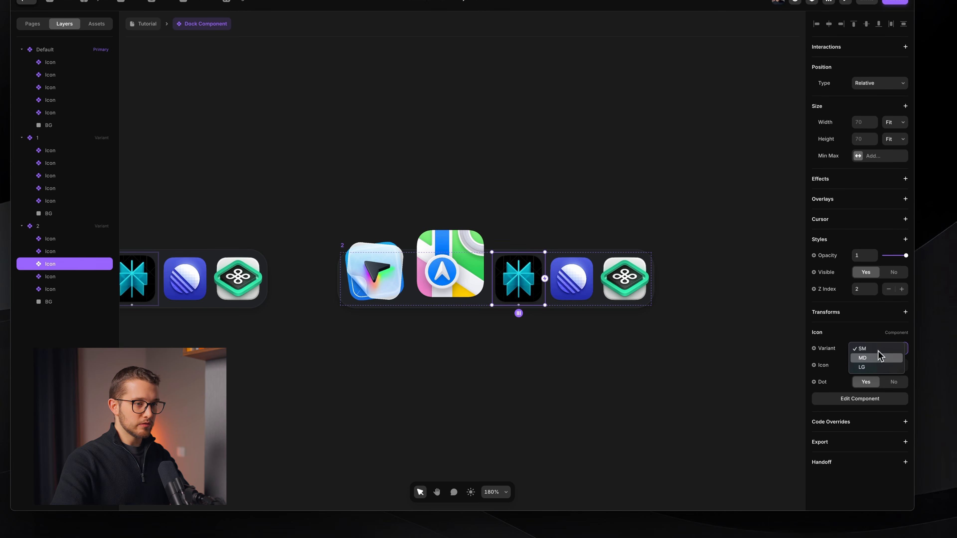
pyautogui.click(678, 381)
# Create another dock variant based on variant 2 and name it 3
pyautogui.click(342, 246)
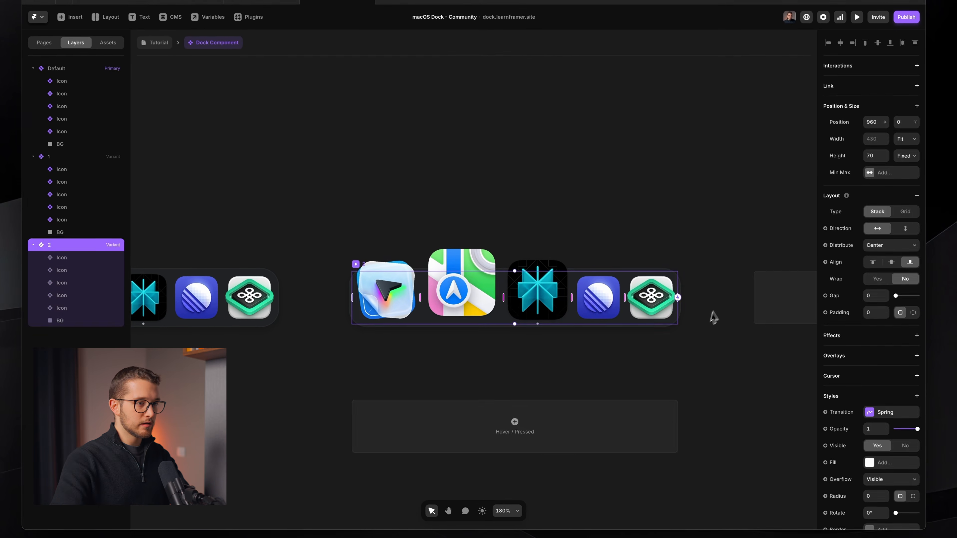
pyautogui.click(739, 280)
pyautogui.scroll(-5, 337, 287)
pyautogui.click(648, 287)
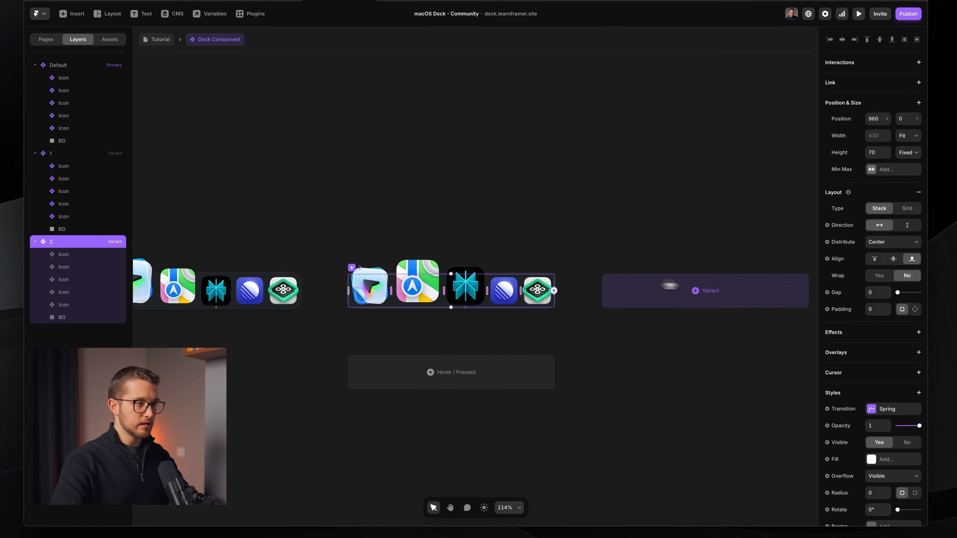
# In variant 3, set the third icon's variant to LG, the second and fourth icons to MD, and the first icon to SM
pyautogui.scroll(4, 506, 267)
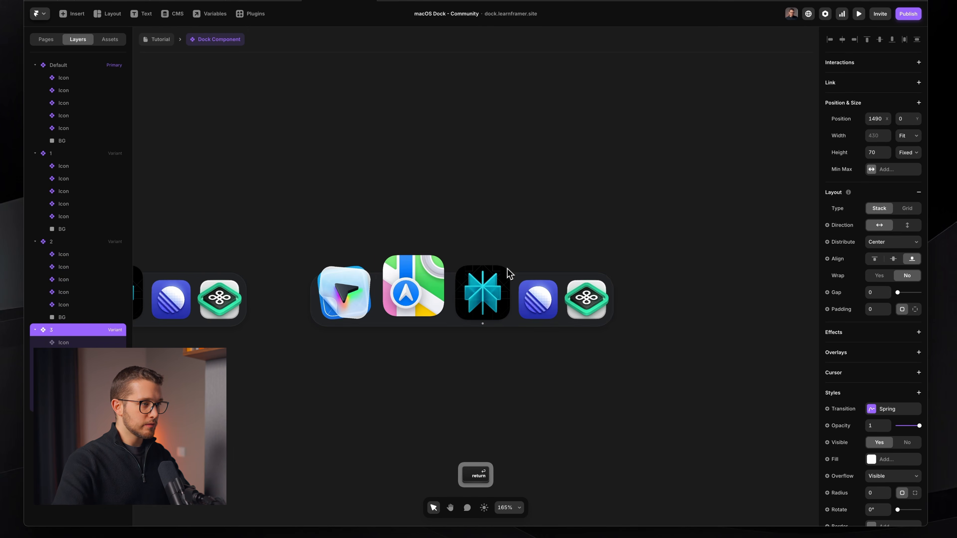
pyautogui.click(507, 271)
pyautogui.click(891, 364)
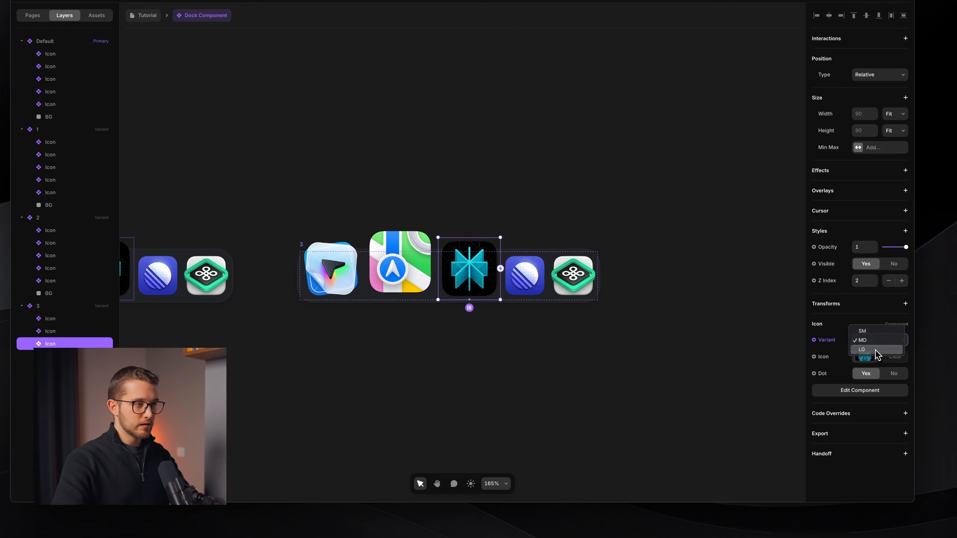
pyautogui.click(863, 351)
pyautogui.click(400, 271)
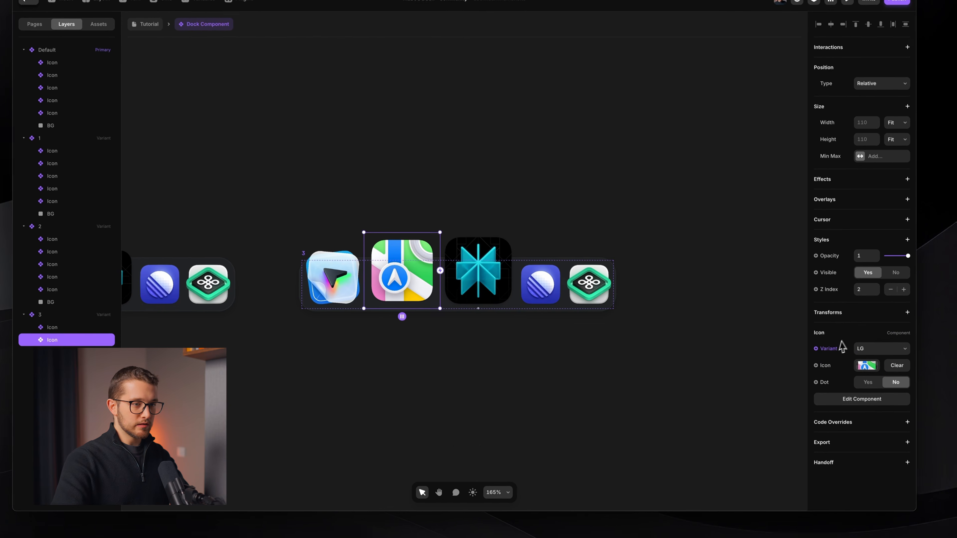
pyautogui.click(866, 349)
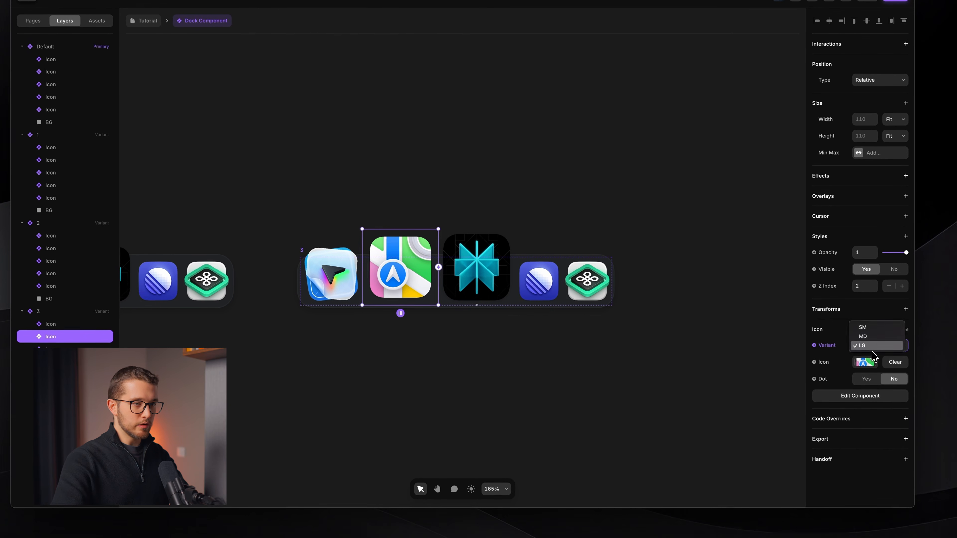
pyautogui.click(874, 339)
pyautogui.click(346, 283)
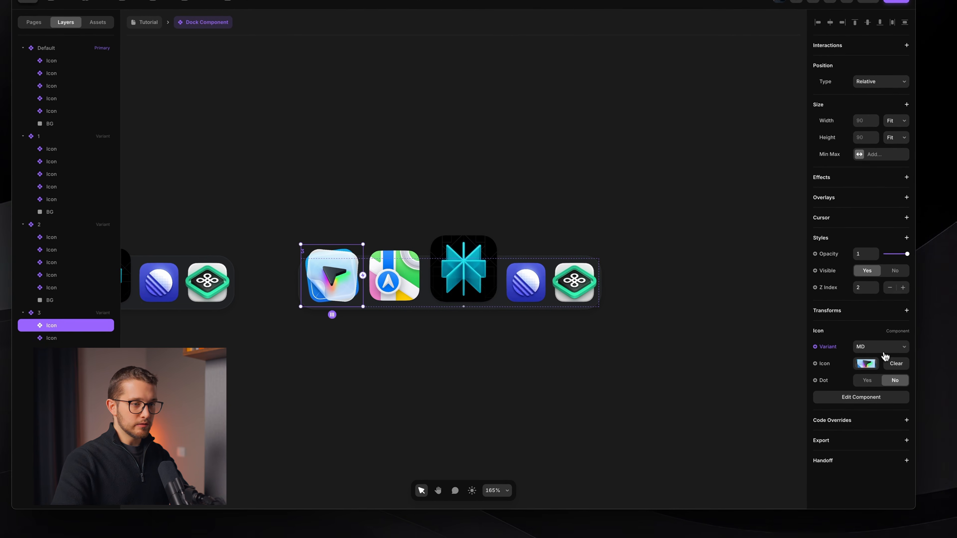
pyautogui.click(882, 346)
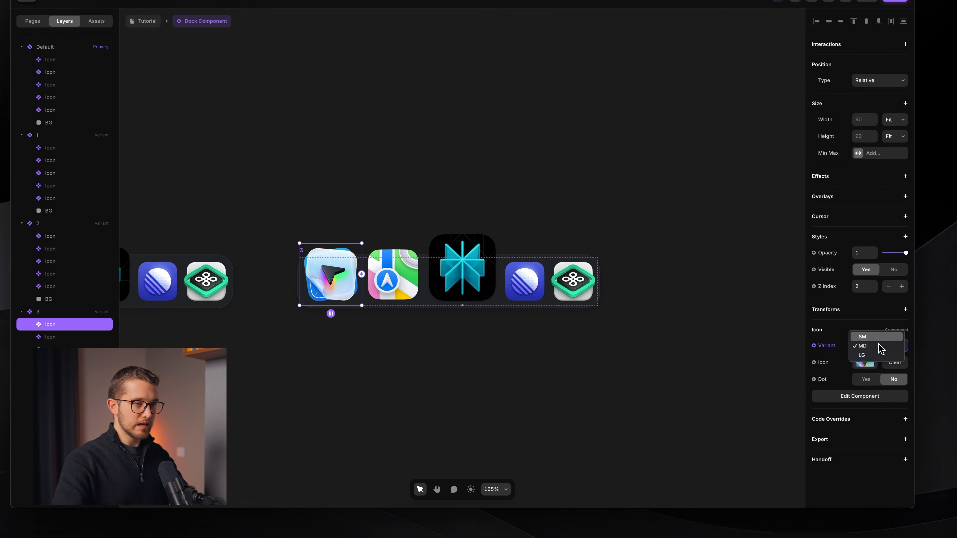
pyautogui.click(878, 346)
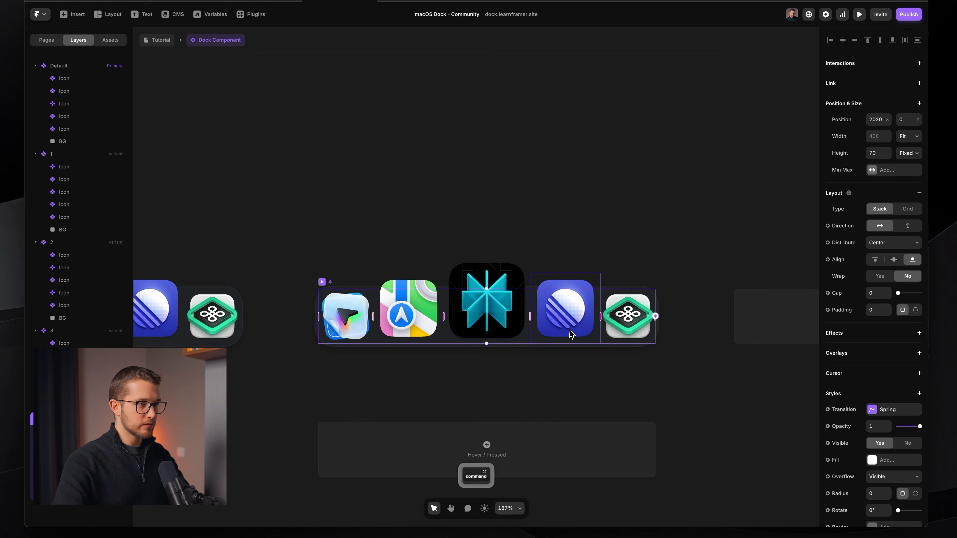
# In variant 4, set the fourth icon's variant to LG, the third and fifth icons to MD, and the second icon to SM
pyautogui.keyDown('super'); pyautogui.click(570, 332); pyautogui.keyUp('super')
pyautogui.keyDown('super'); pyautogui.click(490, 308); pyautogui.keyUp('super')
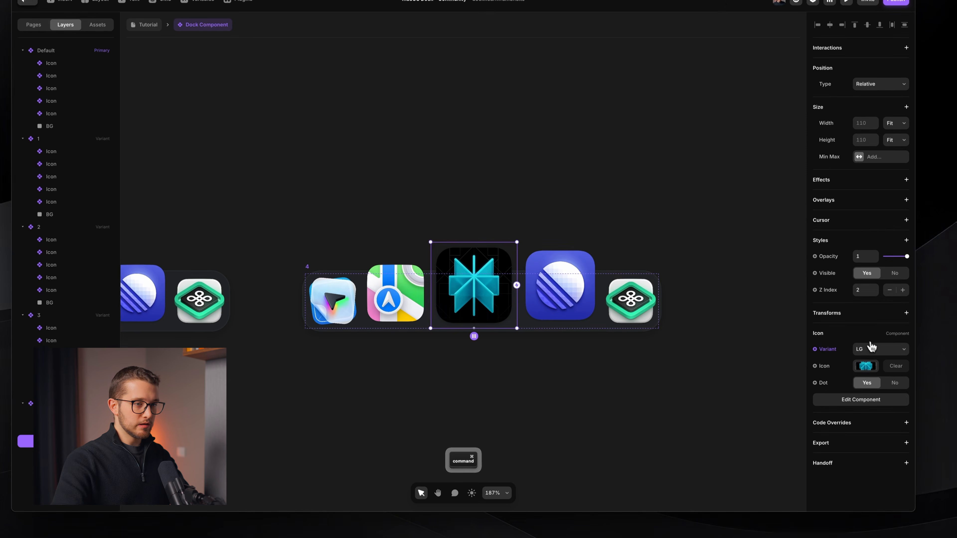
pyautogui.click(872, 346)
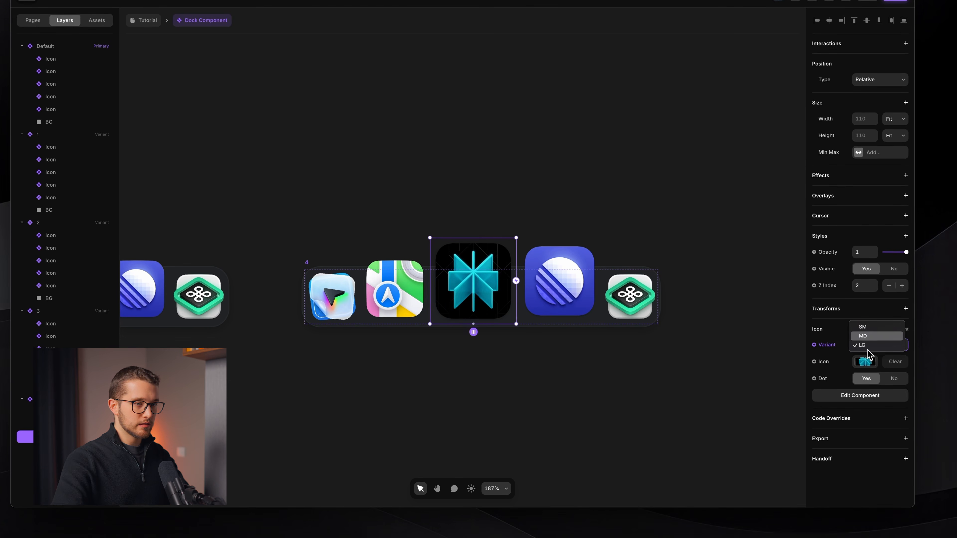
pyautogui.click(869, 340)
pyautogui.keyDown('super'); pyautogui.click(394, 294); pyautogui.keyUp('super')
pyautogui.click(875, 348)
pyautogui.click(867, 336)
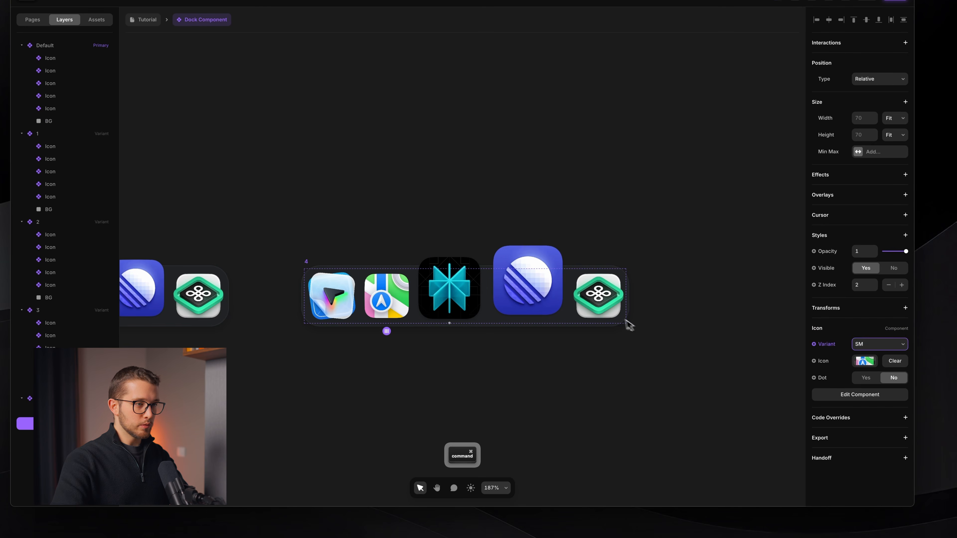
pyautogui.click(878, 355)
pyautogui.click(633, 376)
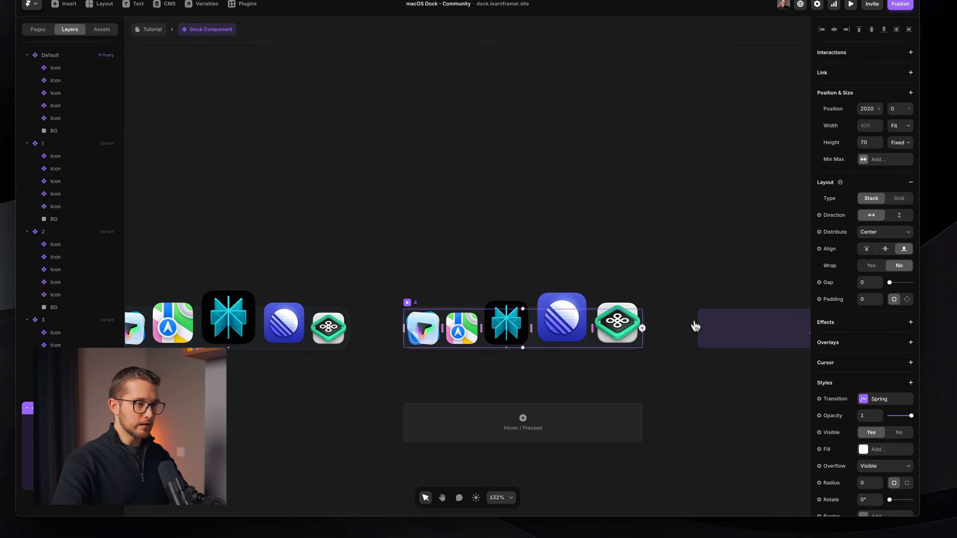
# Add variant 5 from variant 4, with the fifth icon set to LG, the fourth to MD and the third to SM
pyautogui.click(695, 324)
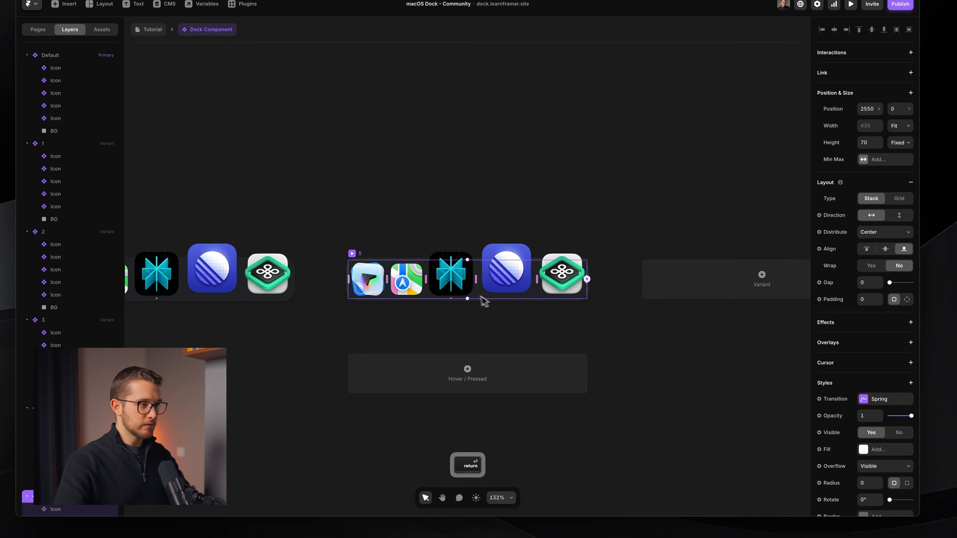
pyautogui.keyDown('super'); pyautogui.click(561, 274); pyautogui.keyUp('super')
pyautogui.click(871, 355)
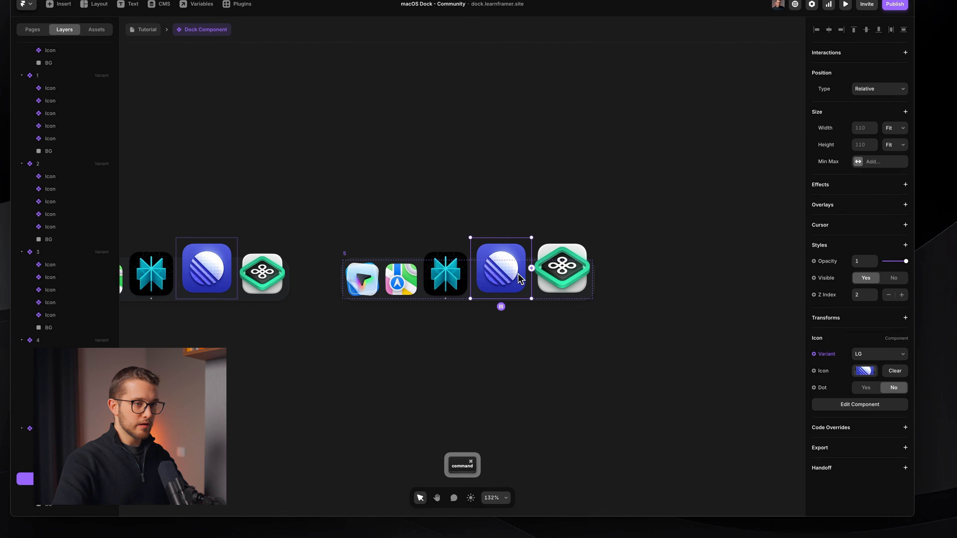
pyautogui.scroll(5, 520, 279)
pyautogui.keyDown('super'); pyautogui.click(409, 268); pyautogui.keyUp('super')
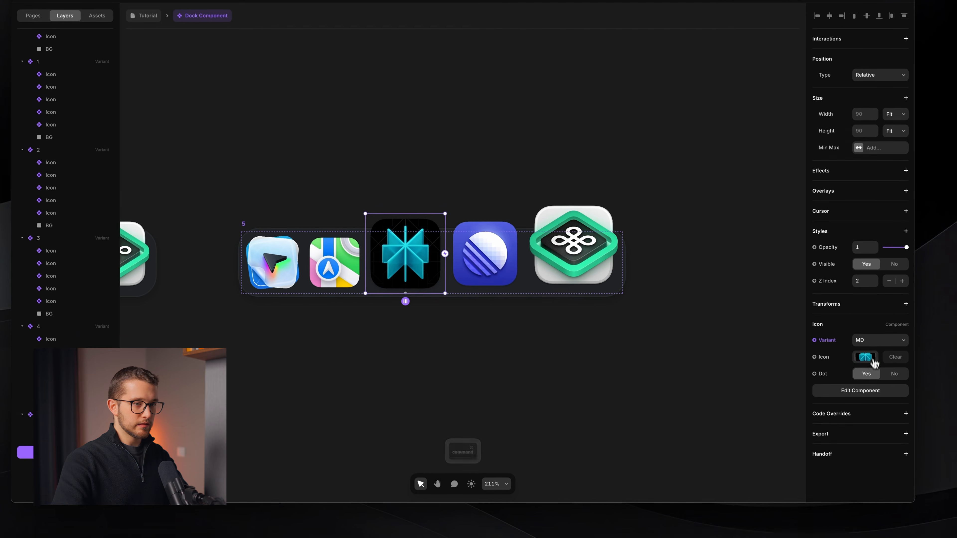
pyautogui.click(874, 340)
pyautogui.click(872, 331)
pyautogui.click(586, 365)
# Look over the dock variants, outline the enlarged first icon in the finished dock preview with a screenshot selection, and return to Framer
pyautogui.scroll(-10, 586, 365)
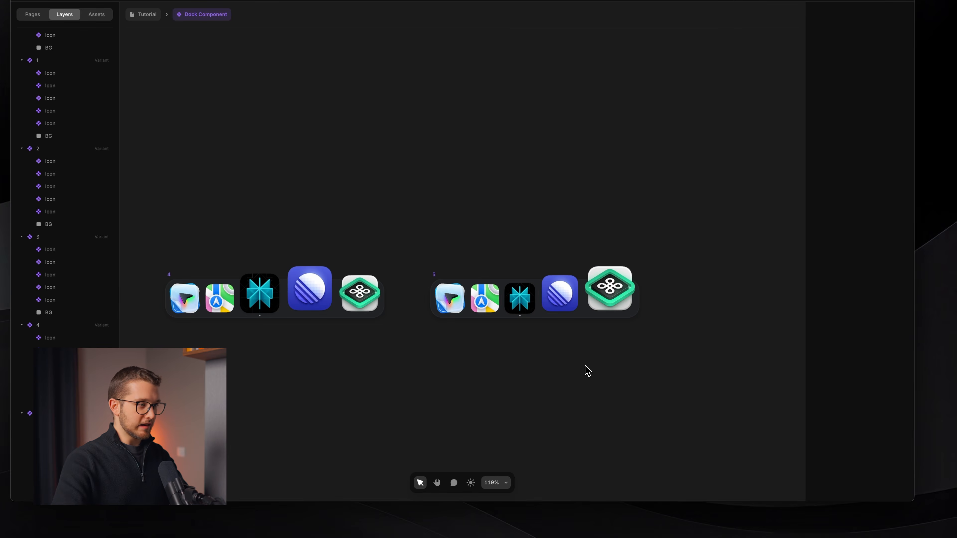
pyautogui.hscroll(-8, 585, 365)
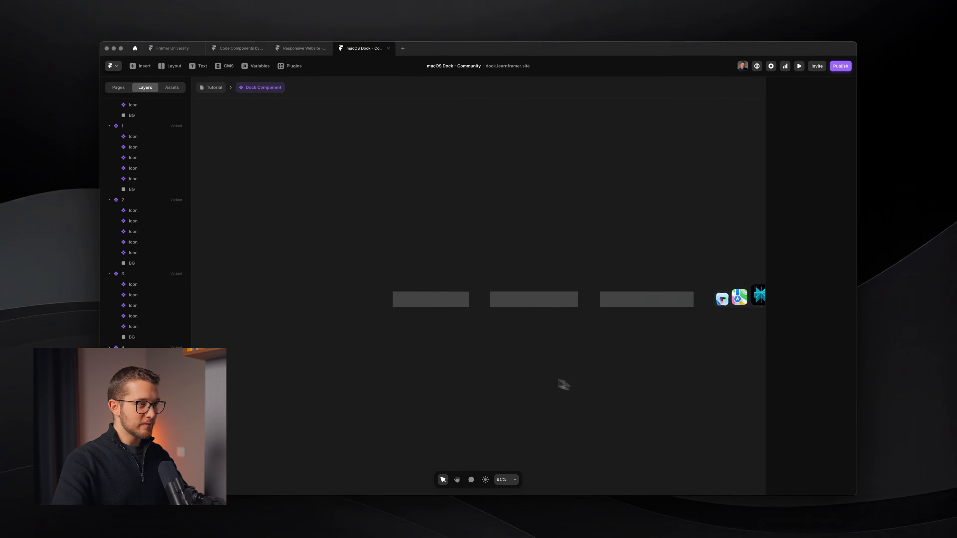
pyautogui.scroll(5, 444, 232)
pyautogui.scroll(-5, 452, 283)
pyautogui.hscroll(3, 451, 284)
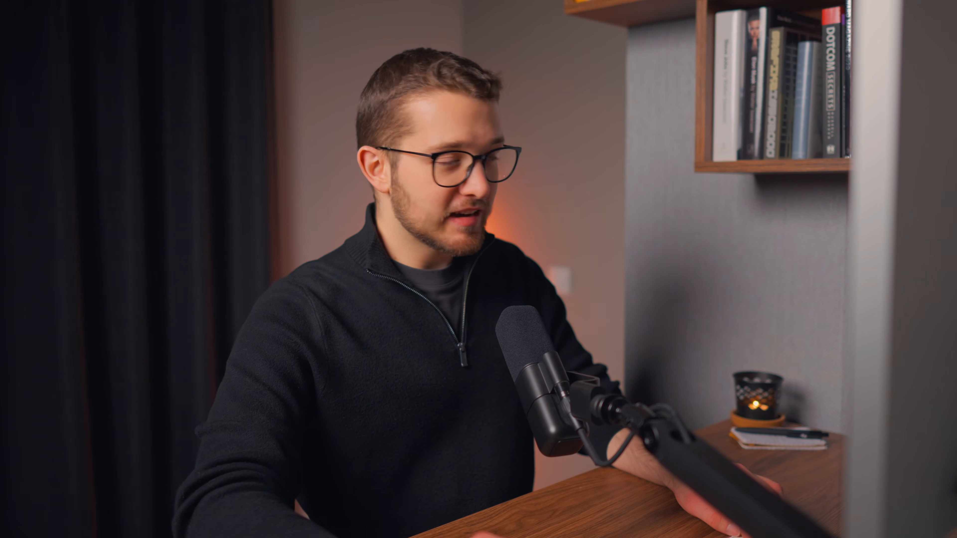
pyautogui.press('super+Tab')
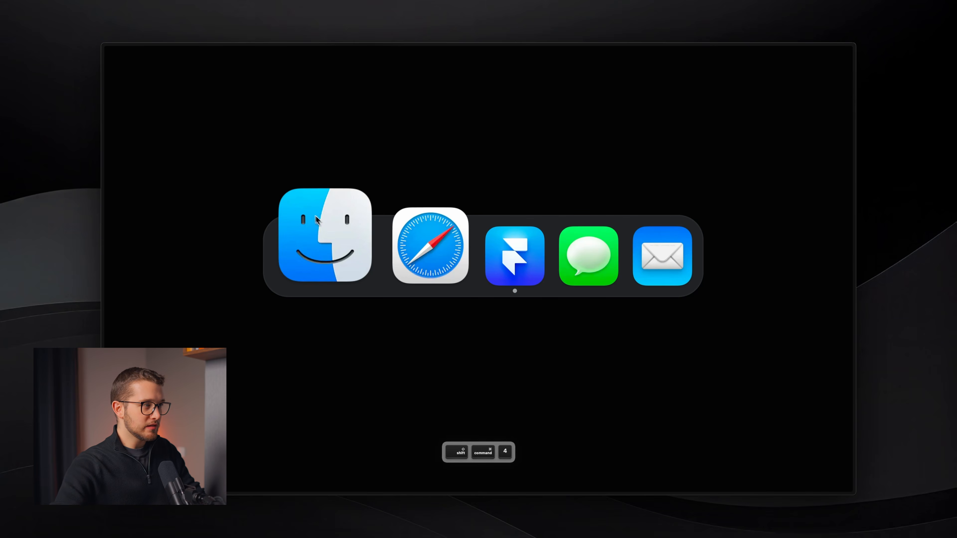
pyautogui.moveTo(271, 191); pyautogui.dragTo(371, 286)
pyautogui.press('Escape')
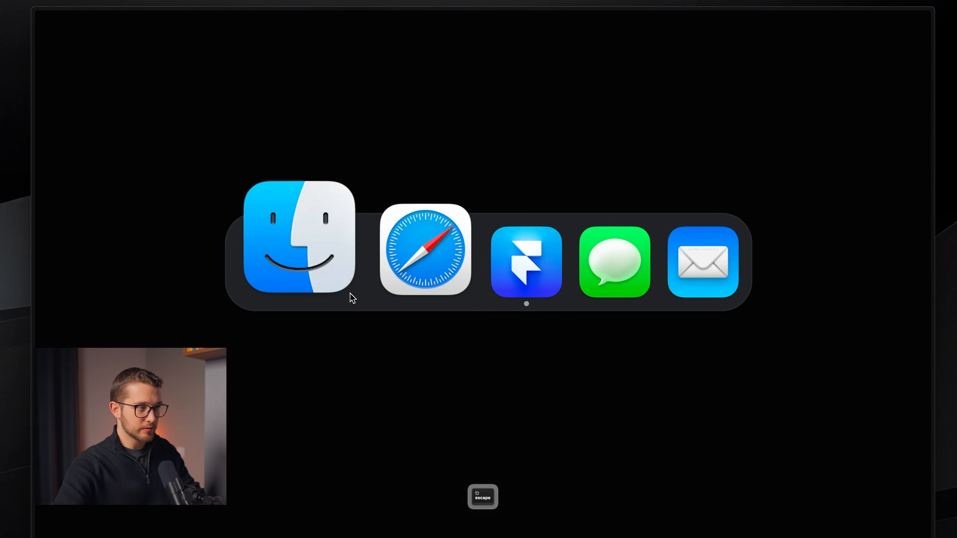
pyautogui.press('super+Tab')
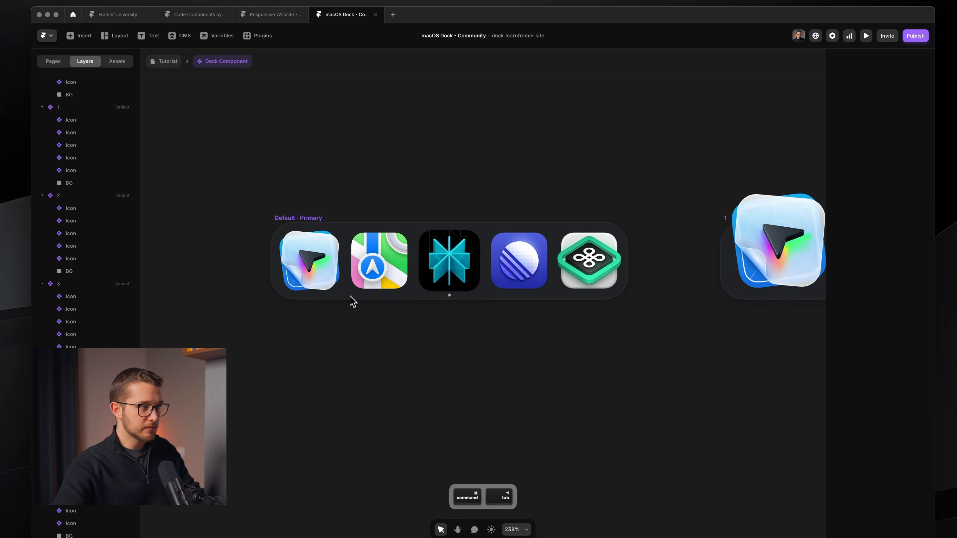
# Connect the Default variant's first icon to variant 1 with a Mouse Enter interaction, and switch to the finished dock preview
pyautogui.keyDown('super'); pyautogui.click(325, 278); pyautogui.keyUp('super')
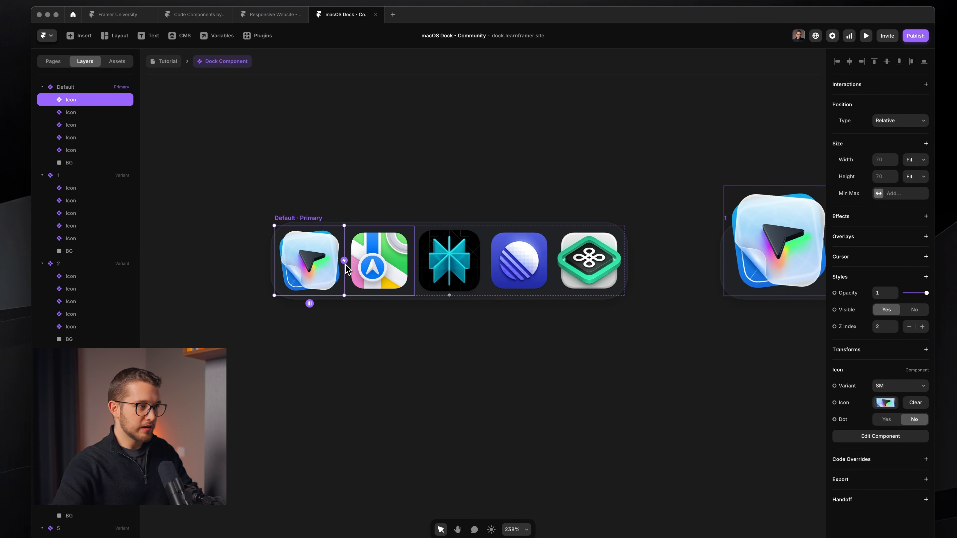
pyautogui.scroll(-3, 347, 268)
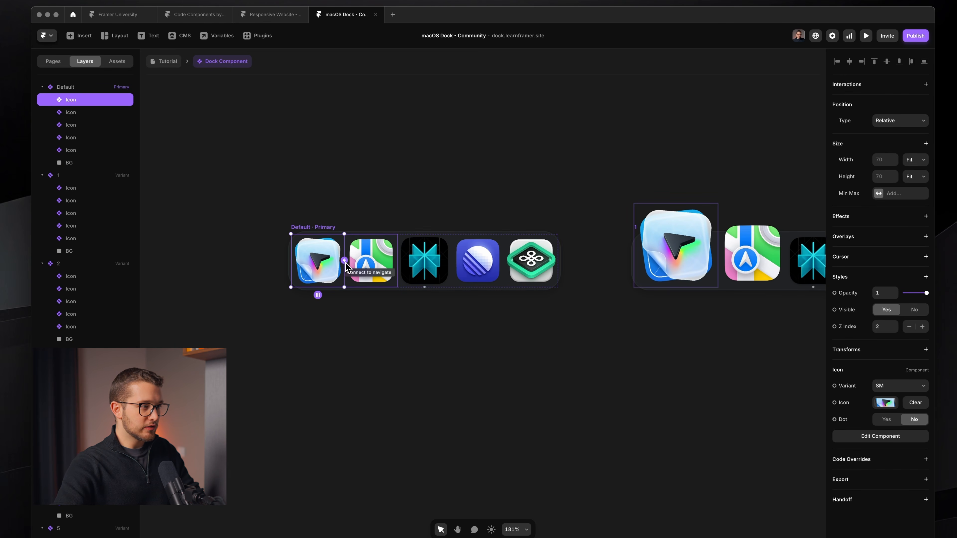
pyautogui.moveTo(345, 261); pyautogui.dragTo(381, 196)
pyautogui.moveTo(537, 154); pyautogui.dragTo(630, 252)
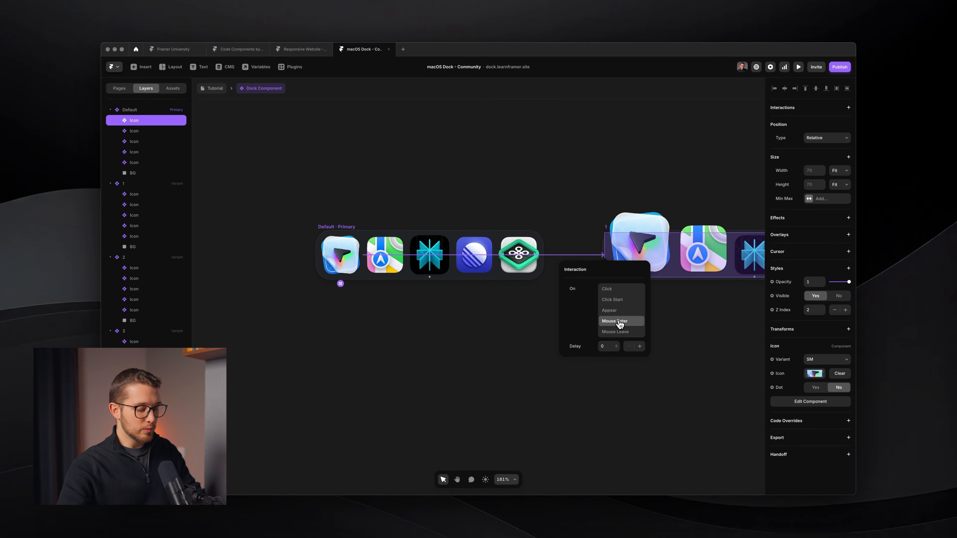
pyautogui.press('super+Tab')
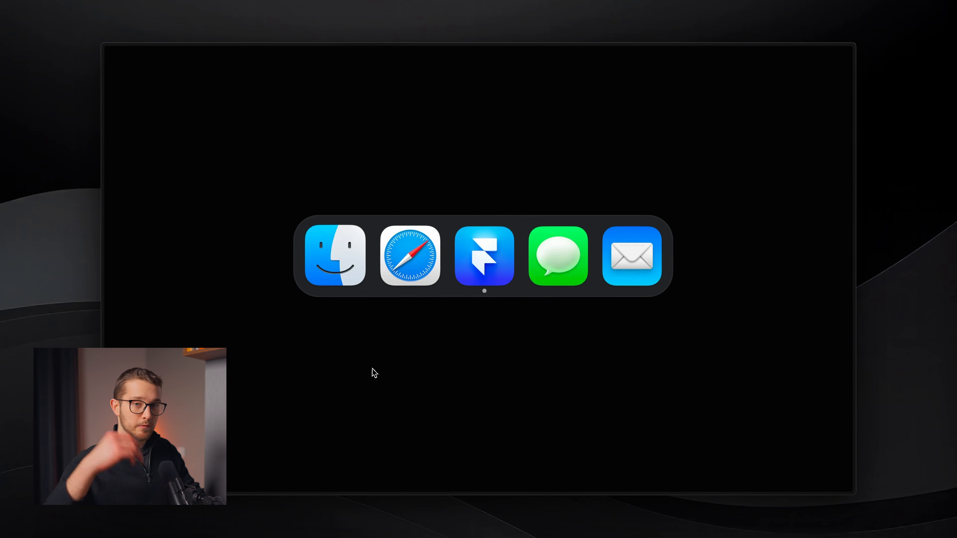
# Return to Framer, finish the first icon's Mouse Enter interaction to variant 1, and preview the dock component
pyautogui.press('super+Tab')
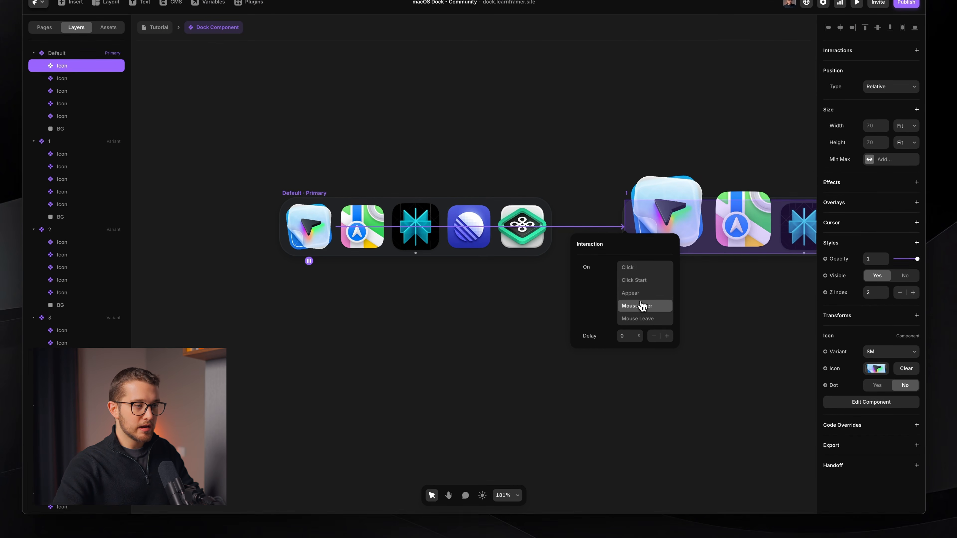
pyautogui.click(520, 351)
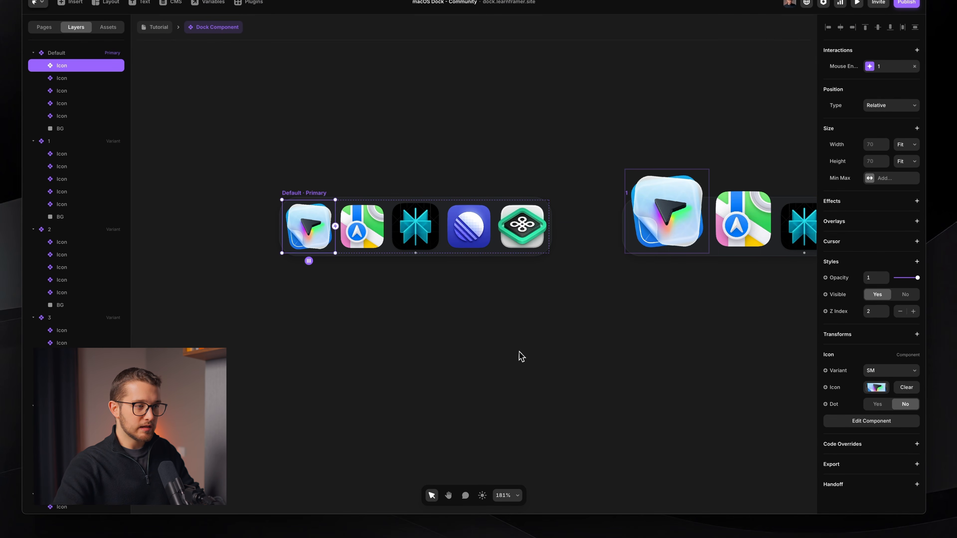
pyautogui.click(578, 343)
pyautogui.press('super+p')
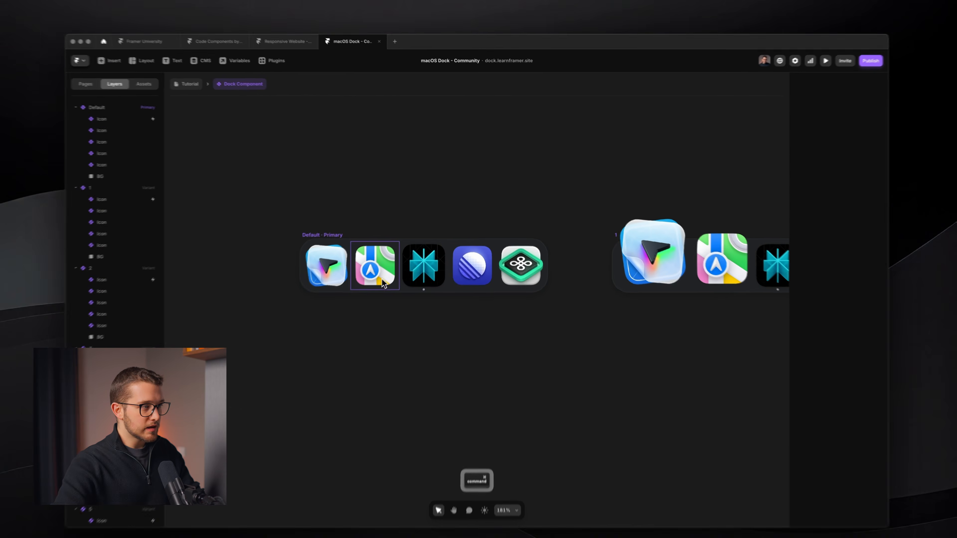
# Connect the Default variant's second icon to variant 2 and its third icon to variant 3 with Mouse Enter interactions
pyautogui.click(376, 265)
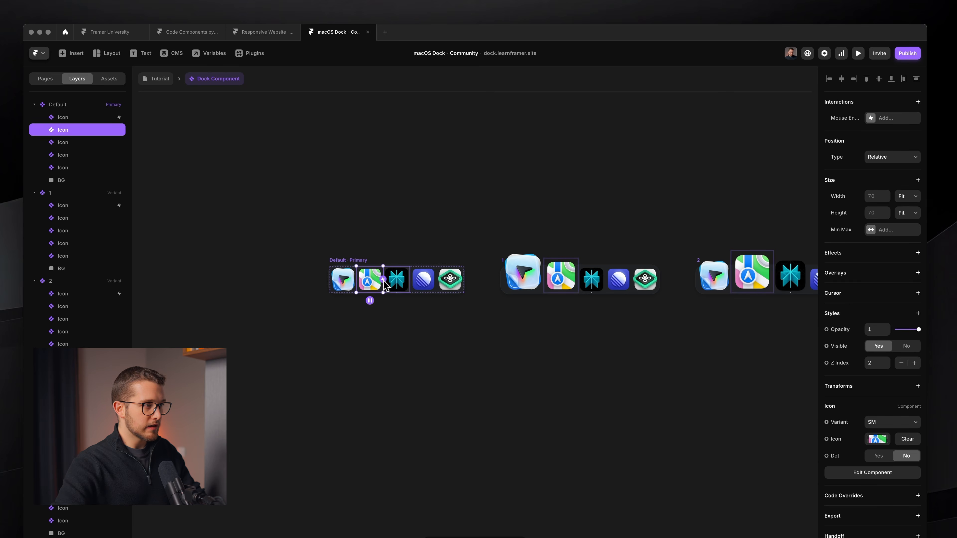
pyautogui.moveTo(468, 274); pyautogui.dragTo(753, 277)
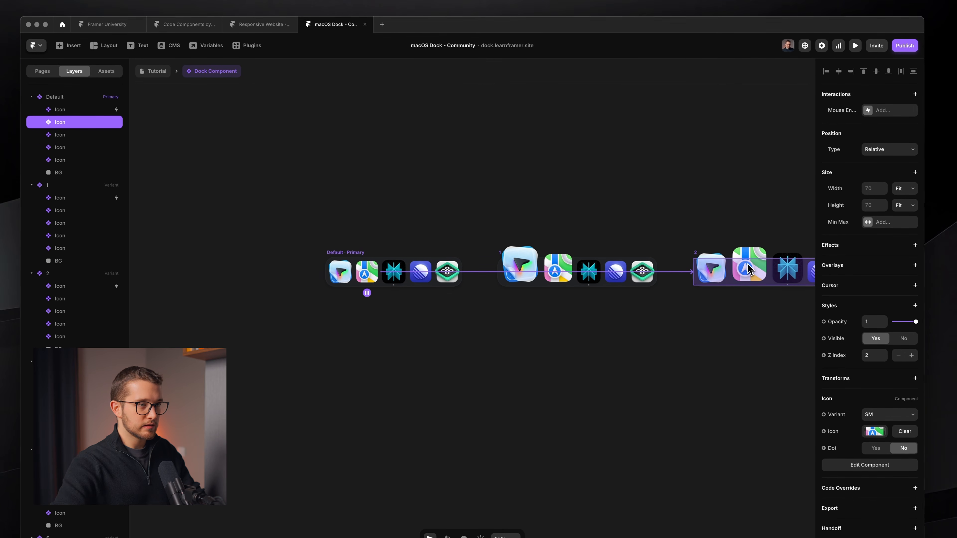
pyautogui.click(394, 272)
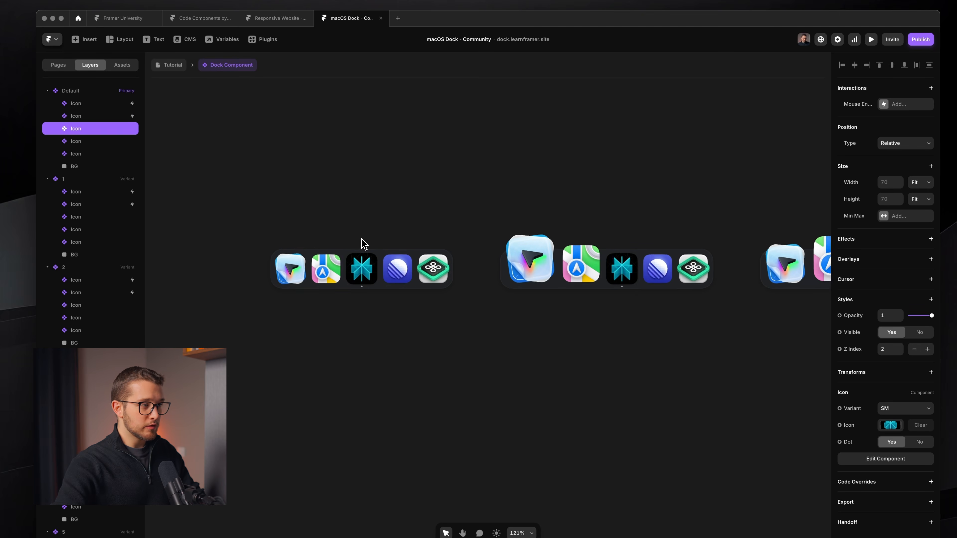
pyautogui.press('super')
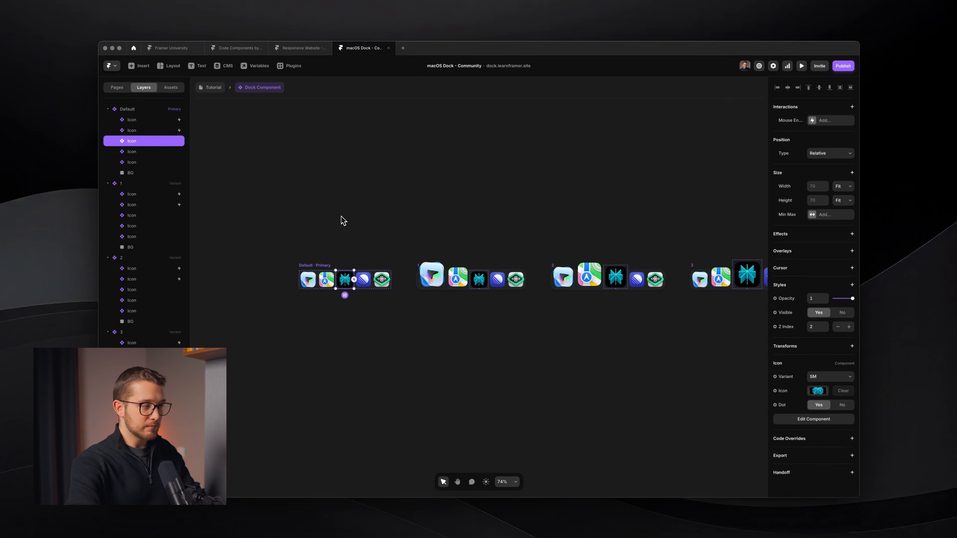
pyautogui.hscroll(3, 414, 211)
pyautogui.moveTo(341, 216); pyautogui.dragTo(609, 281)
pyautogui.scroll(-3, 609, 281)
# Connect the Default variant's fourth icon to variant 4 and its fifth icon to variant 5 with Mouse Enter interactions
pyautogui.keyDown('super'); pyautogui.click(409, 267); pyautogui.keyUp('super')
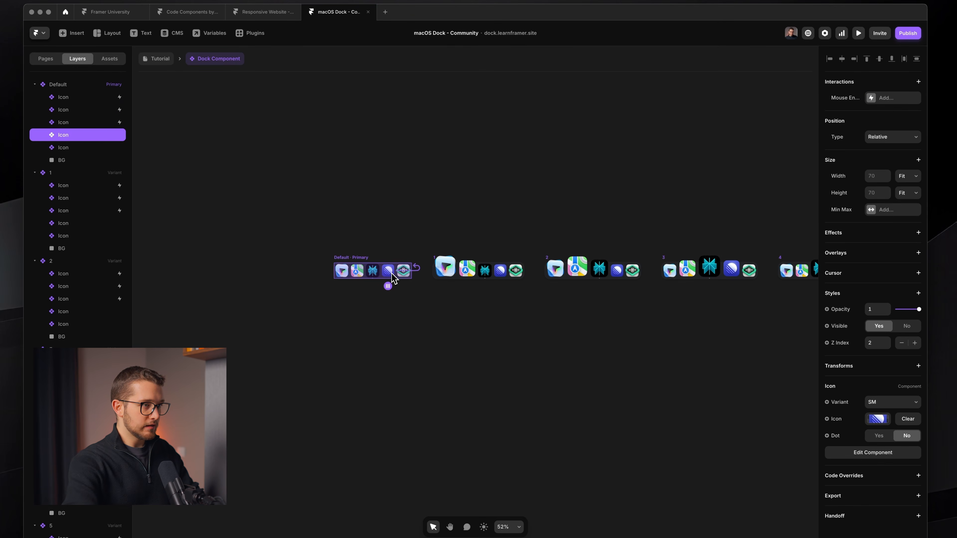
pyautogui.hscroll(4, 392, 275)
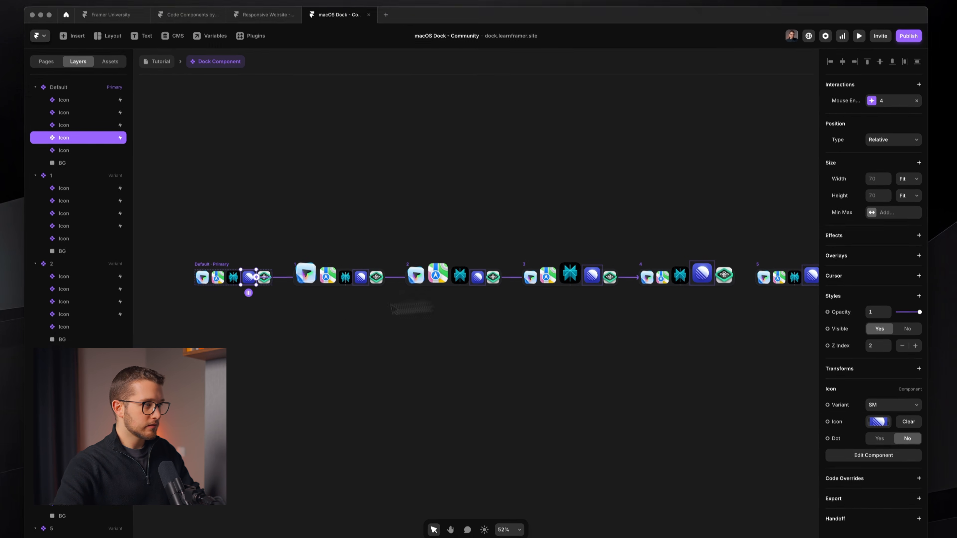
pyautogui.keyDown('super'); pyautogui.click(264, 274); pyautogui.keyUp('super')
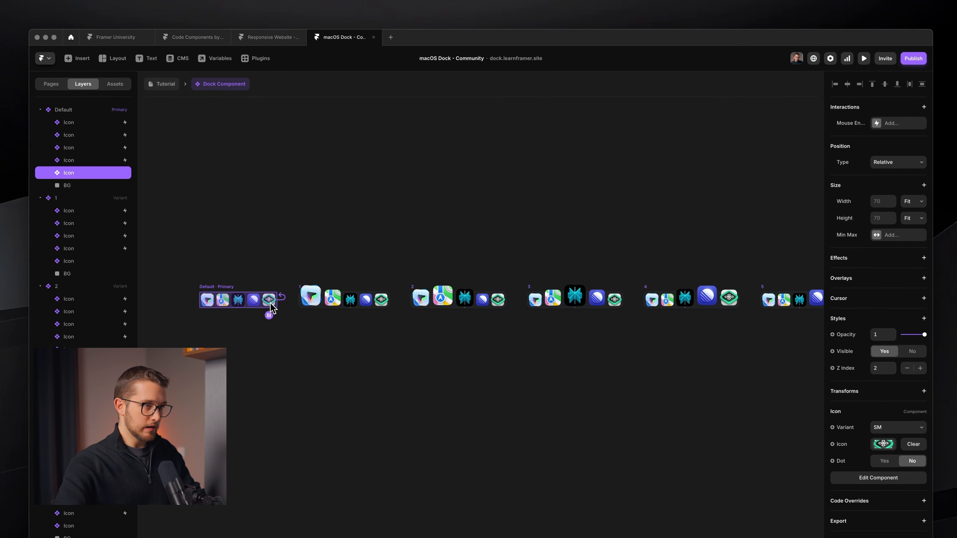
pyautogui.moveTo(281, 297); pyautogui.dragTo(795, 300)
pyautogui.click(782, 257)
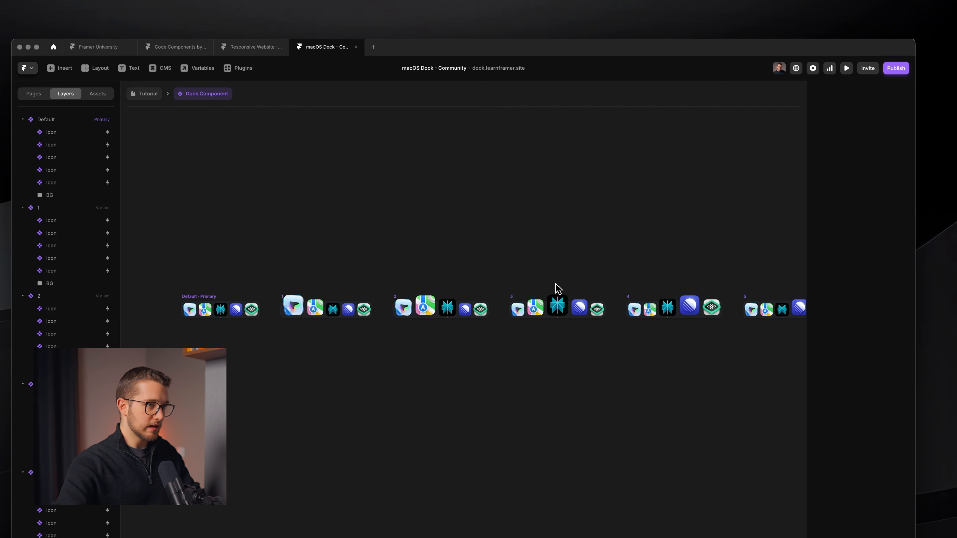
# Preview the dock component to test the hover enlargement of the icons, and return to the canvas
pyautogui.hscroll(2, 559, 289)
pyautogui.hscroll(-5, 558, 288)
pyautogui.press('super+p')
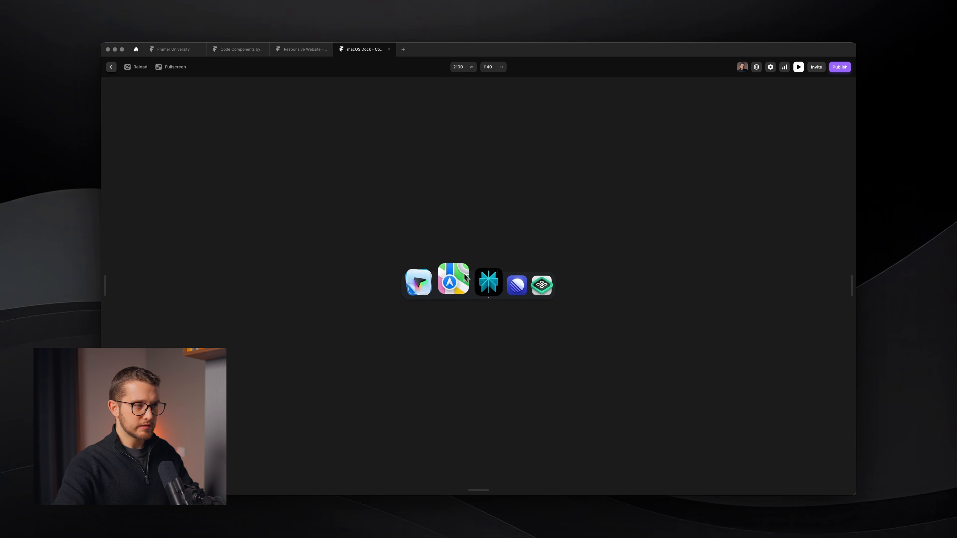
pyautogui.press('Escape')
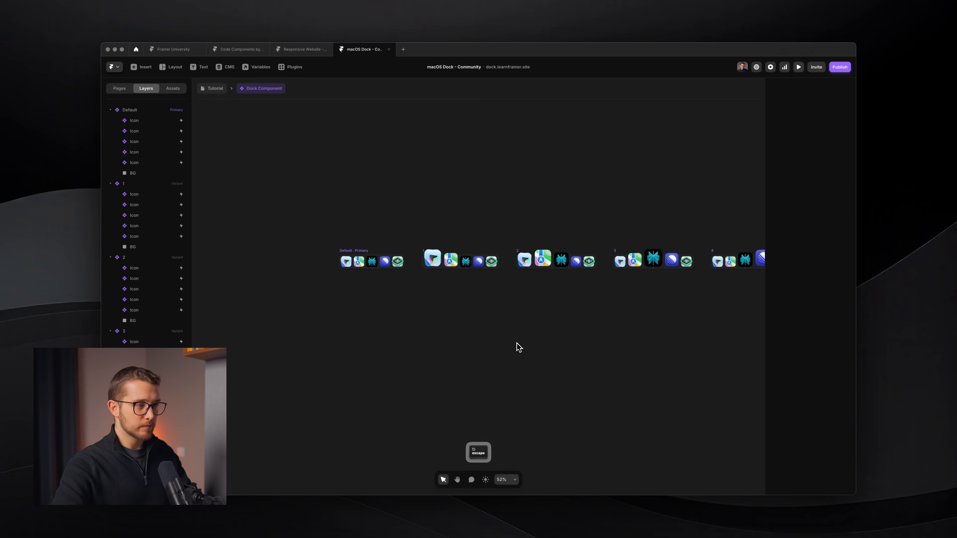
# Add a Mouse Leave interaction to the whole Default variant that switches back to Default
pyautogui.click(409, 254)
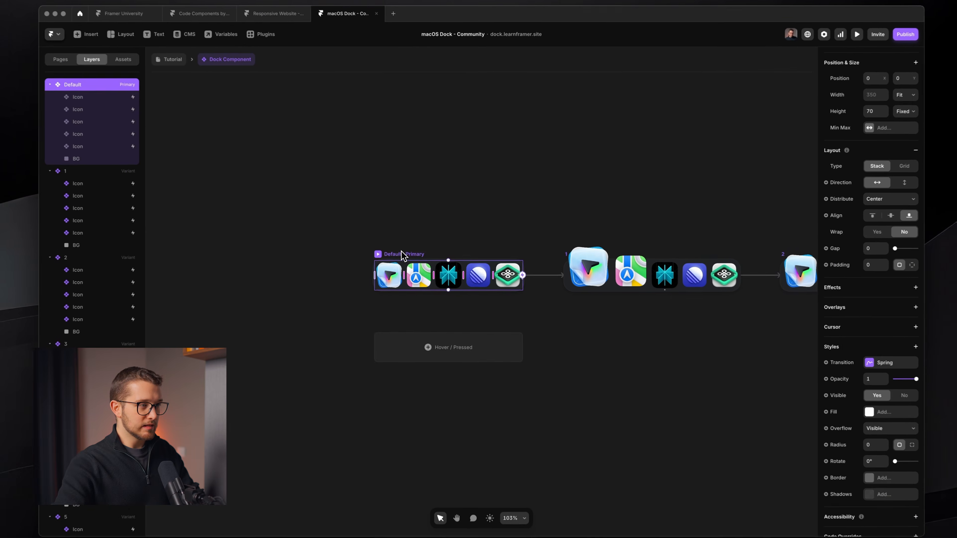
pyautogui.scroll(2, 409, 251)
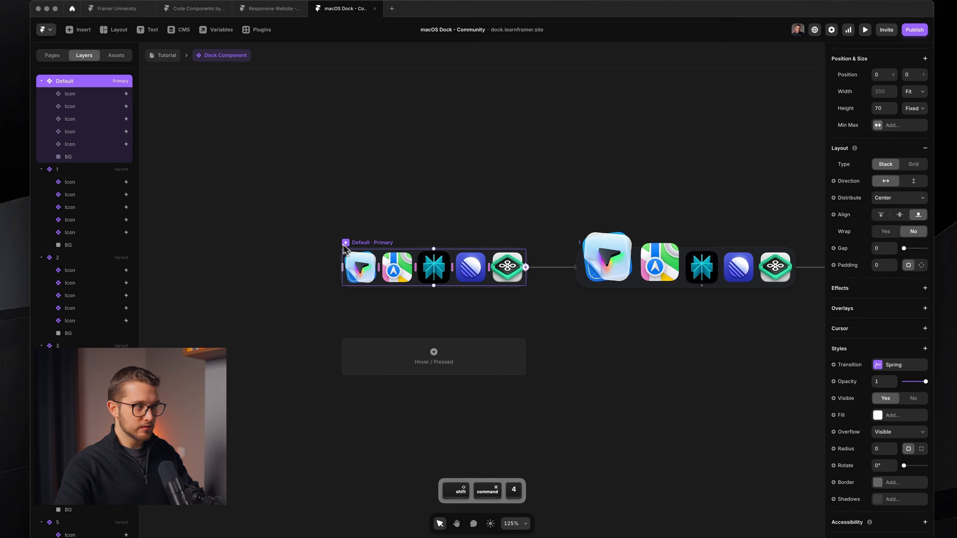
pyautogui.moveTo(332, 237); pyautogui.dragTo(534, 303)
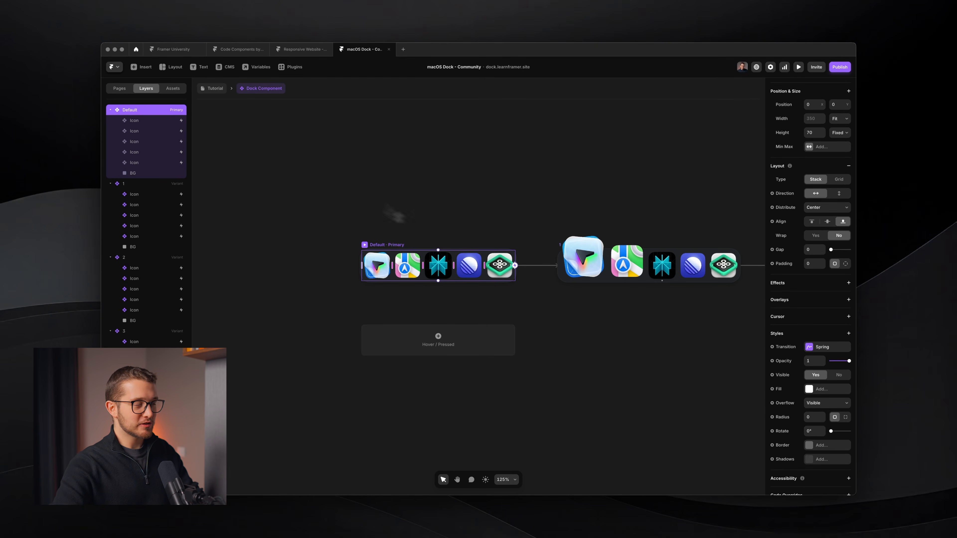
pyautogui.moveTo(515, 266); pyautogui.dragTo(511, 145)
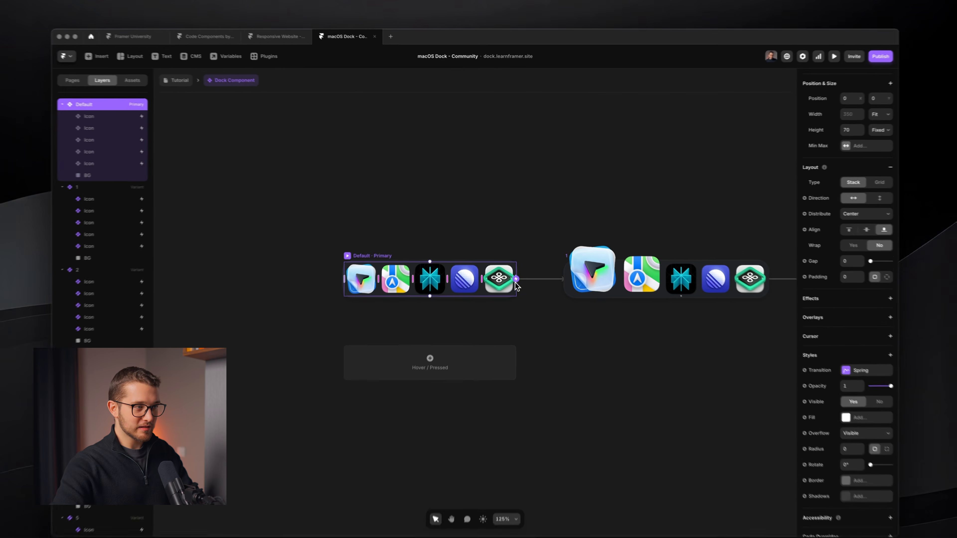
pyautogui.moveTo(452, 285); pyautogui.dragTo(453, 287)
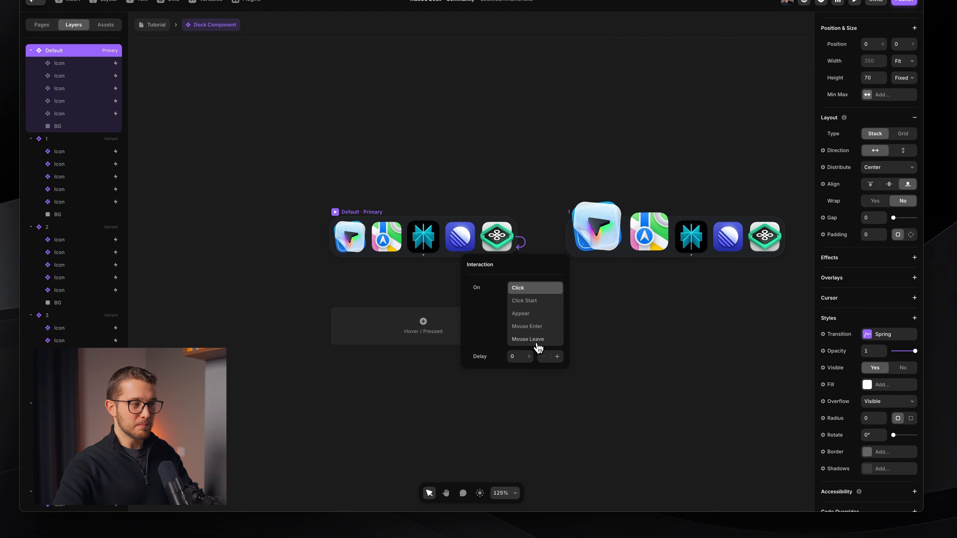
pyautogui.click(607, 341)
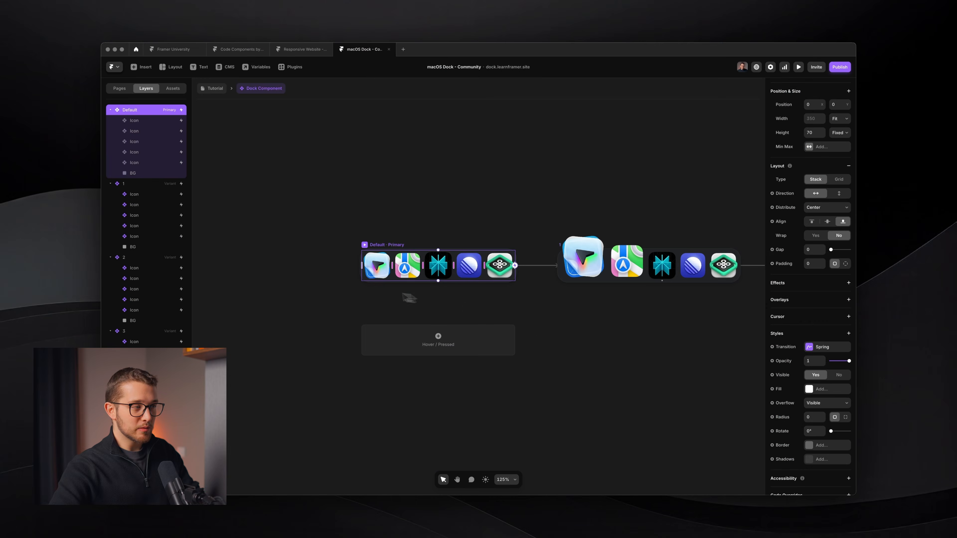
# Check the Mouse Enter interaction on each of the five icons in the Default variant
pyautogui.click(377, 264)
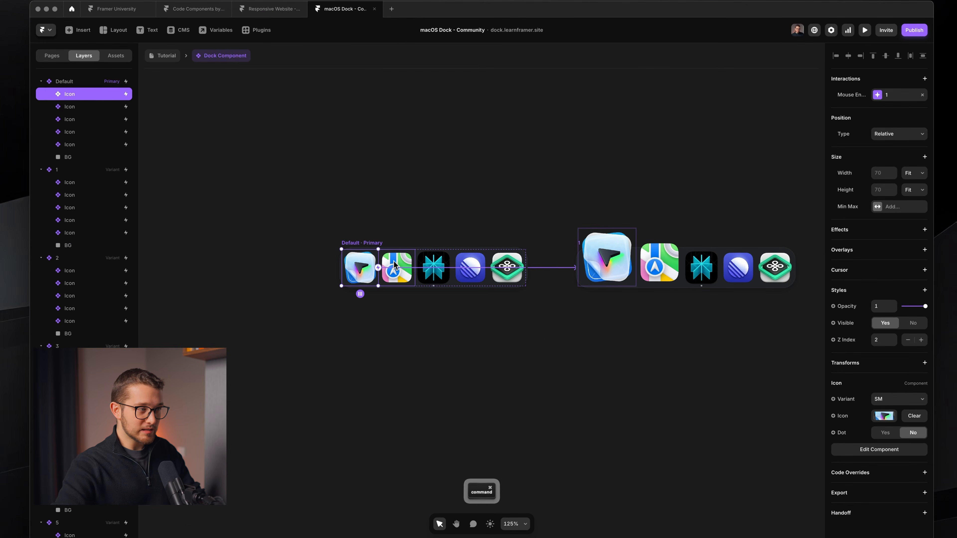
pyautogui.keyDown('super'); pyautogui.click(395, 266); pyautogui.keyUp('super')
pyautogui.keyDown('super'); pyautogui.click(433, 267); pyautogui.keyUp('super')
pyautogui.keyDown('super'); pyautogui.click(469, 267); pyautogui.keyUp('super')
pyautogui.keyDown('super'); pyautogui.click(504, 267); pyautogui.keyUp('super')
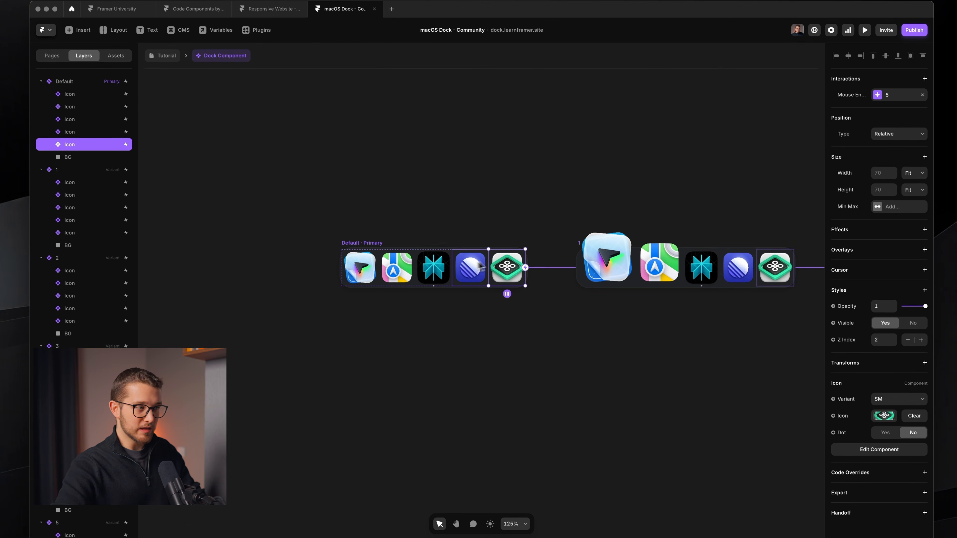
pyautogui.keyDown('super'); pyautogui.click(478, 267); pyautogui.keyUp('super')
pyautogui.keyDown('super'); pyautogui.click(433, 267); pyautogui.keyUp('super')
pyautogui.keyDown('super'); pyautogui.click(396, 266); pyautogui.keyUp('super')
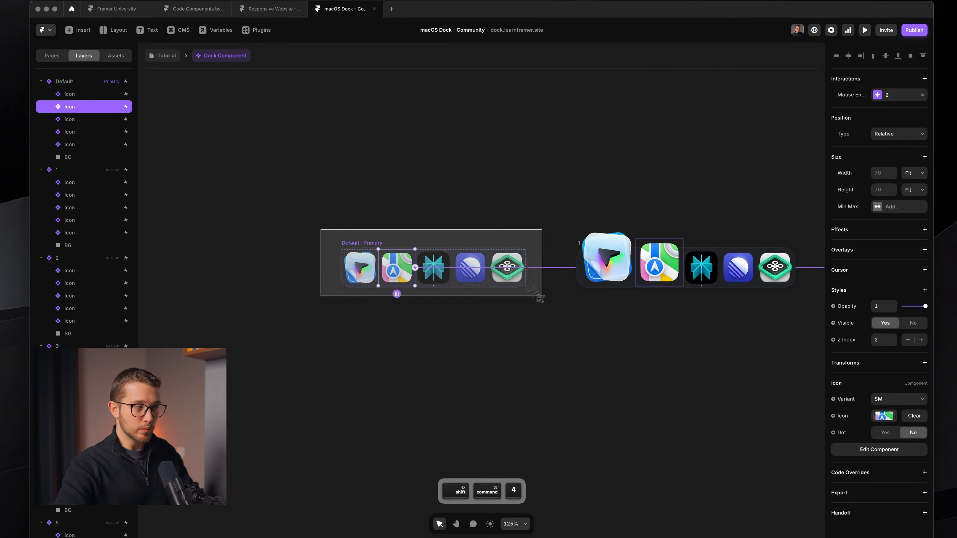
# Check the Mouse Enter interactions that the icons carry in variants 1 to 4
pyautogui.hscroll(5, 556, 310)
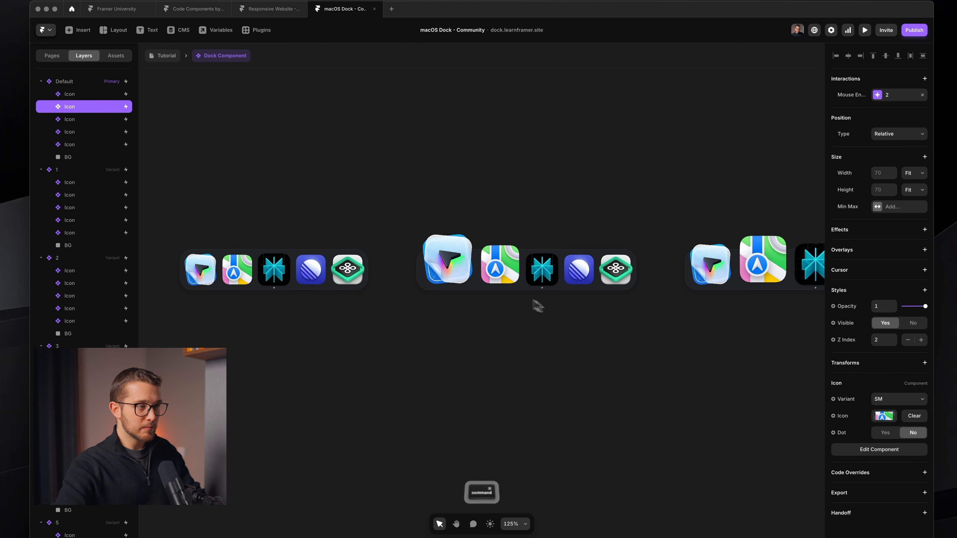
pyautogui.keyDown('super'); pyautogui.click(468, 273); pyautogui.keyUp('super')
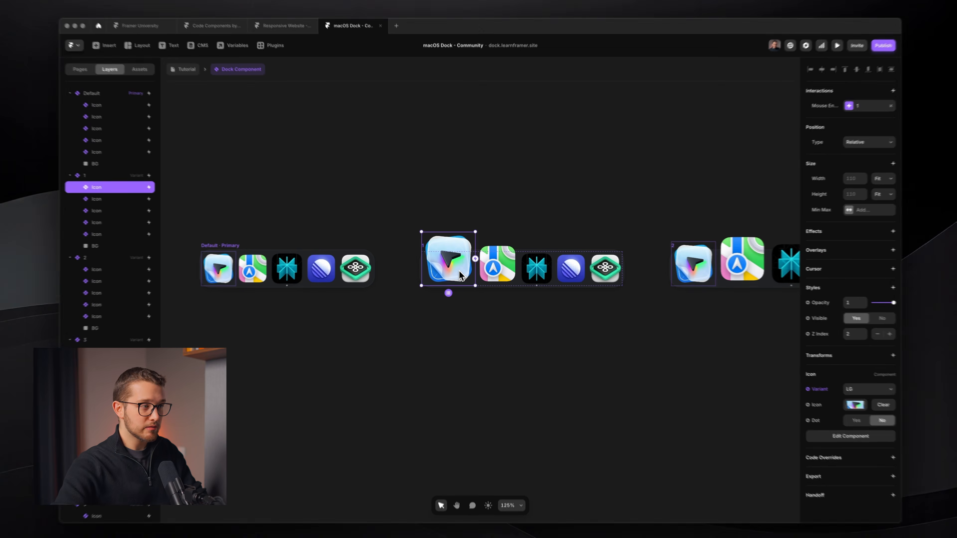
pyautogui.hscroll(8, 519, 220)
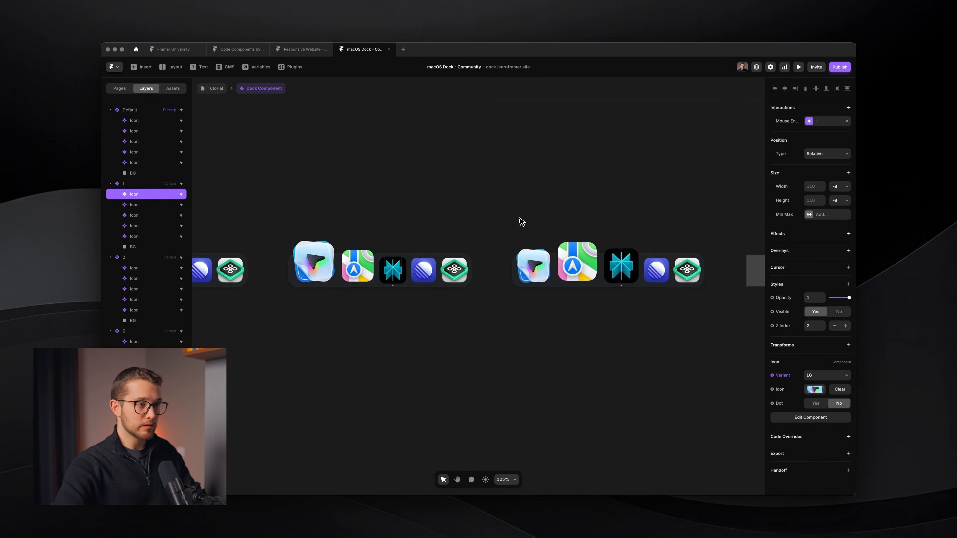
pyautogui.keyDown('super'); pyautogui.click(432, 270); pyautogui.keyUp('super')
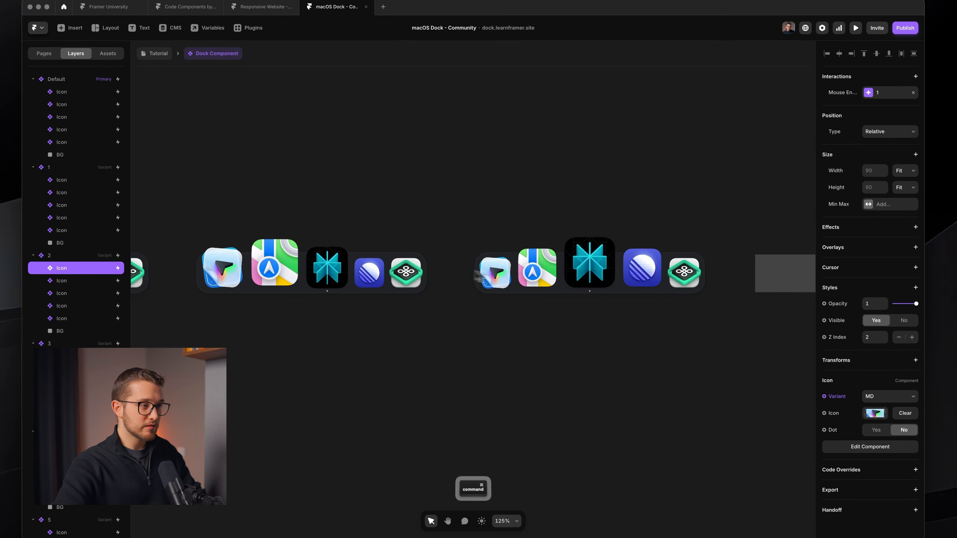
pyautogui.keyDown('super'); pyautogui.click(494, 276); pyautogui.keyUp('super')
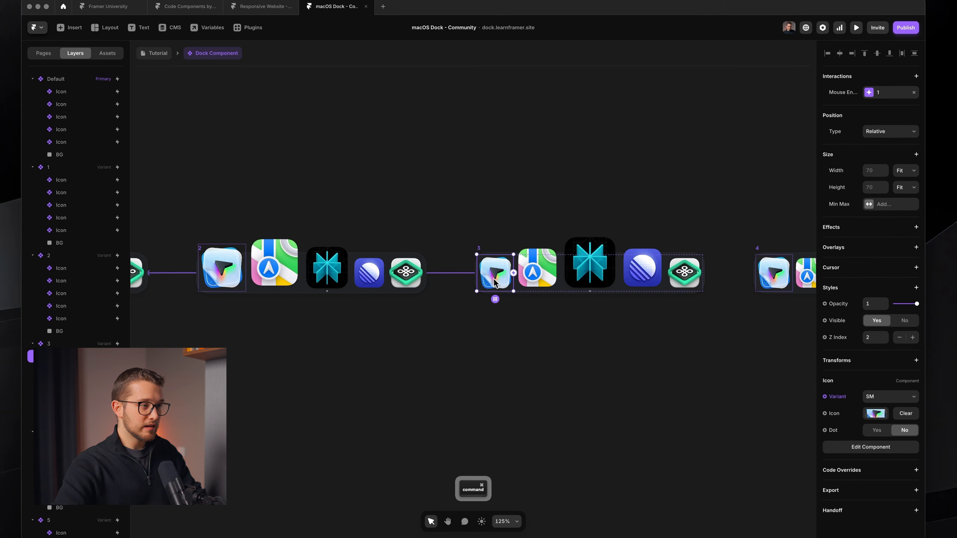
pyautogui.hscroll(3, 496, 277)
pyautogui.keyDown('super'); pyautogui.click(682, 276); pyautogui.keyUp('super')
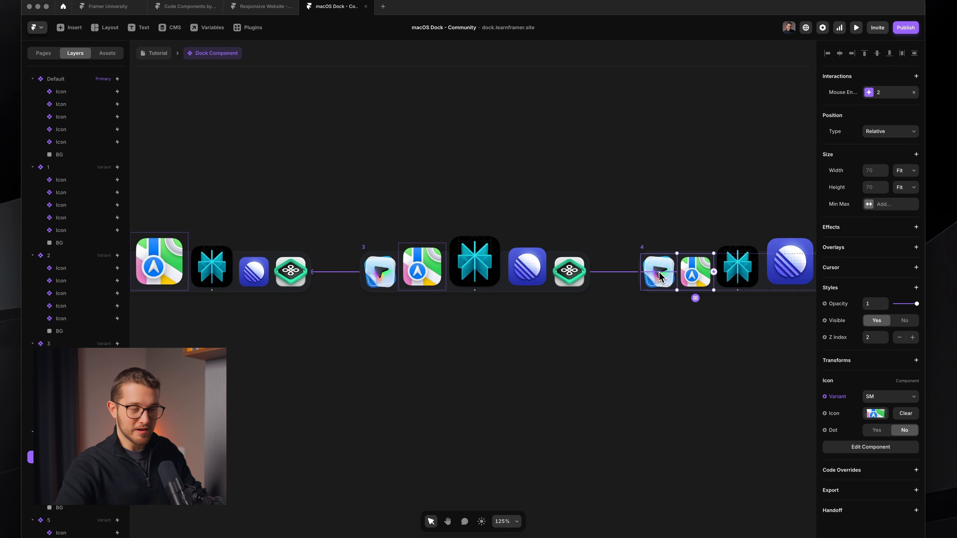
# Inspect the Default variant's Mouse Leave interaction settings
pyautogui.scroll(-5, 659, 277)
pyautogui.scroll(3, 476, 284)
pyautogui.click(466, 256)
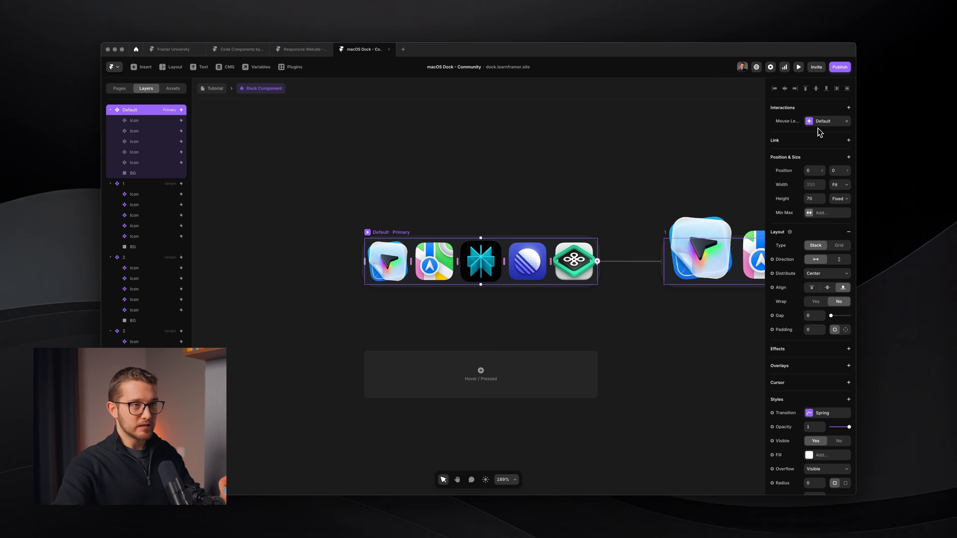
pyautogui.click(823, 122)
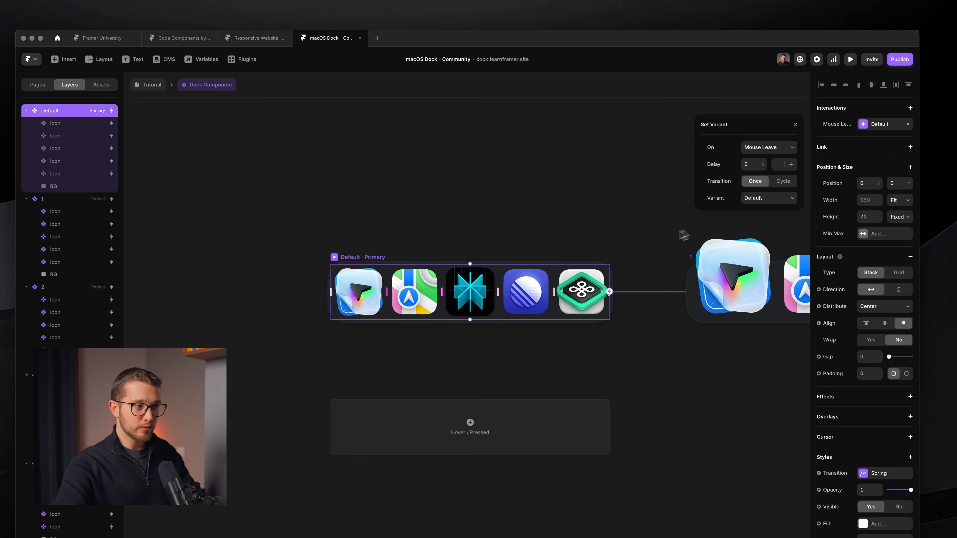
pyautogui.click(670, 234)
# Inspect the Mouse Leave interaction and its target variant on variant 1, and check the interaction on variant 2
pyautogui.hscroll(7, 669, 234)
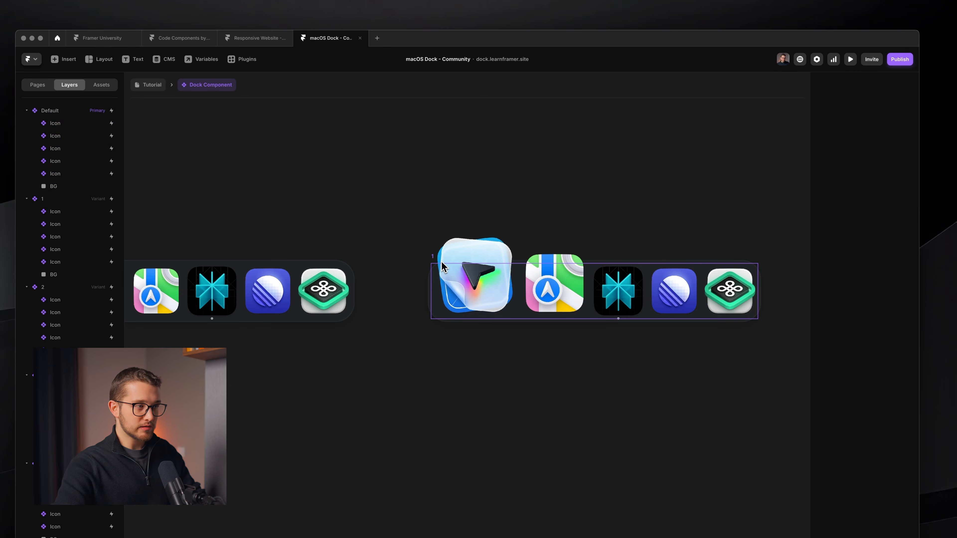
pyautogui.click(443, 263)
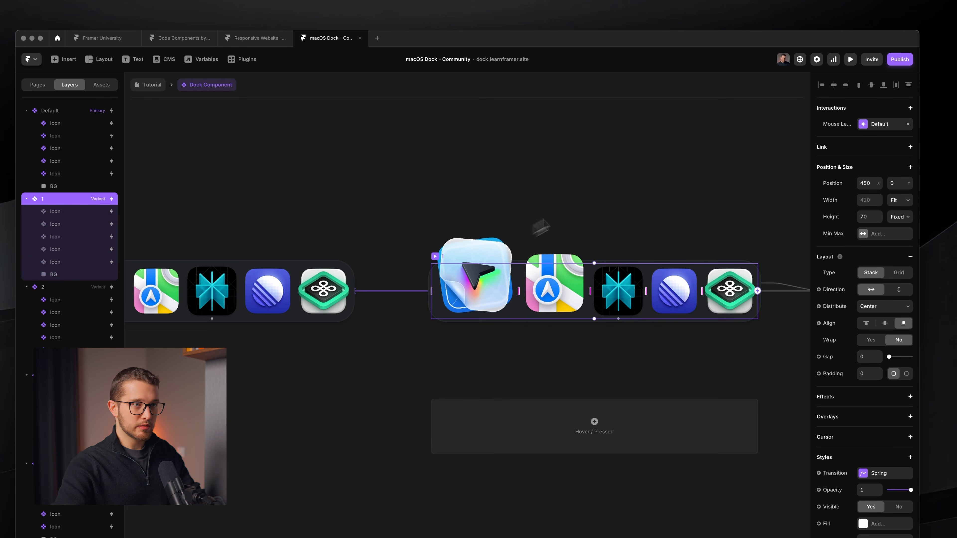
pyautogui.click(864, 125)
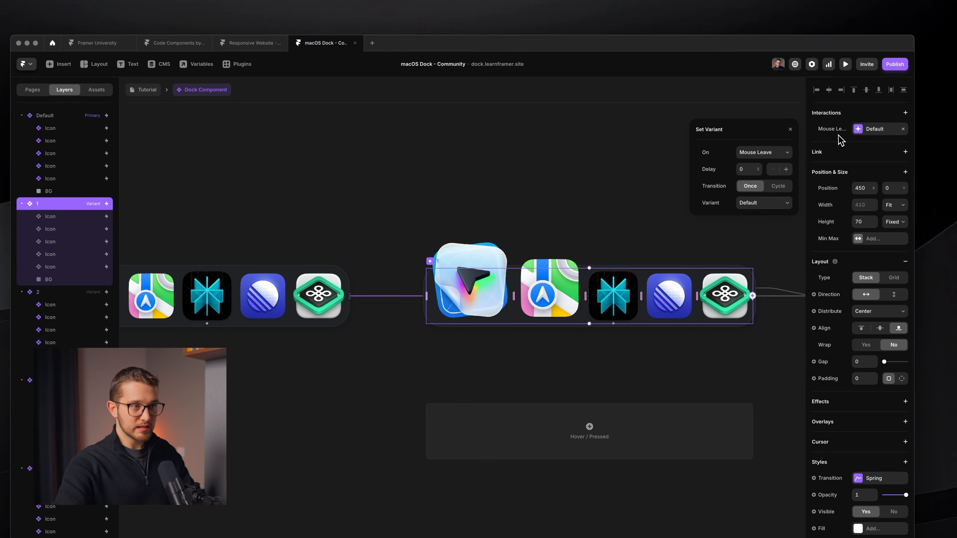
pyautogui.click(753, 206)
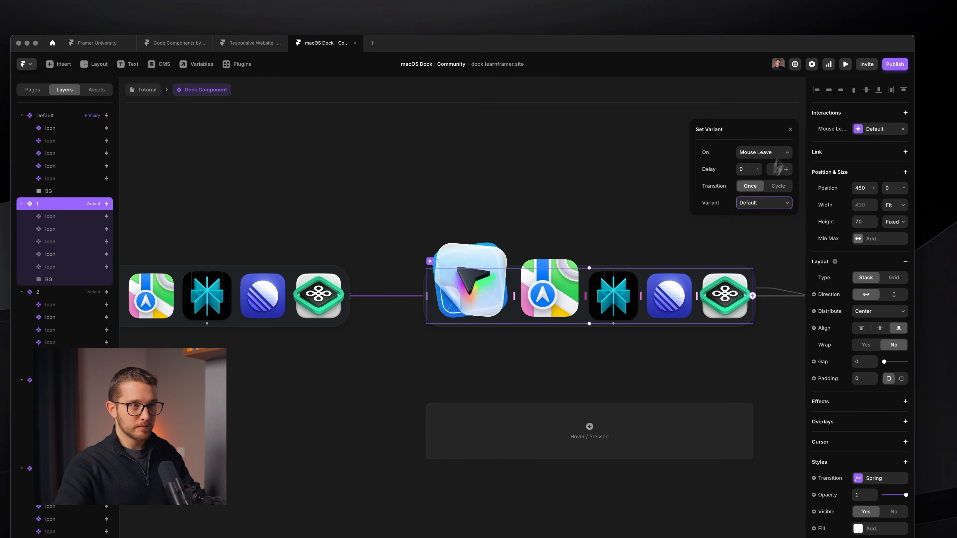
pyautogui.click(790, 130)
pyautogui.hscroll(8, 692, 223)
pyautogui.click(520, 260)
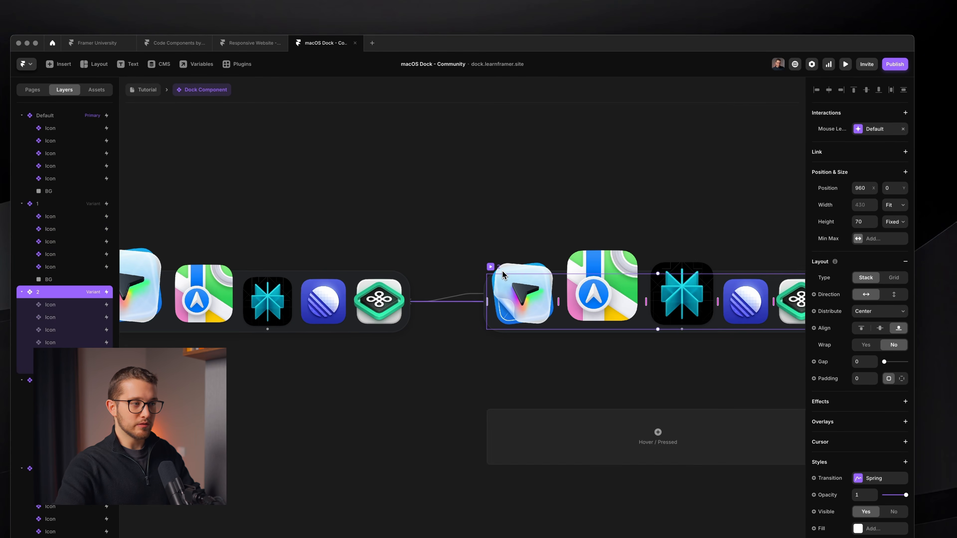
# Preview the dock component and test how its icons respond when pointed at
pyautogui.scroll(-5, 516, 271)
pyautogui.click(508, 236)
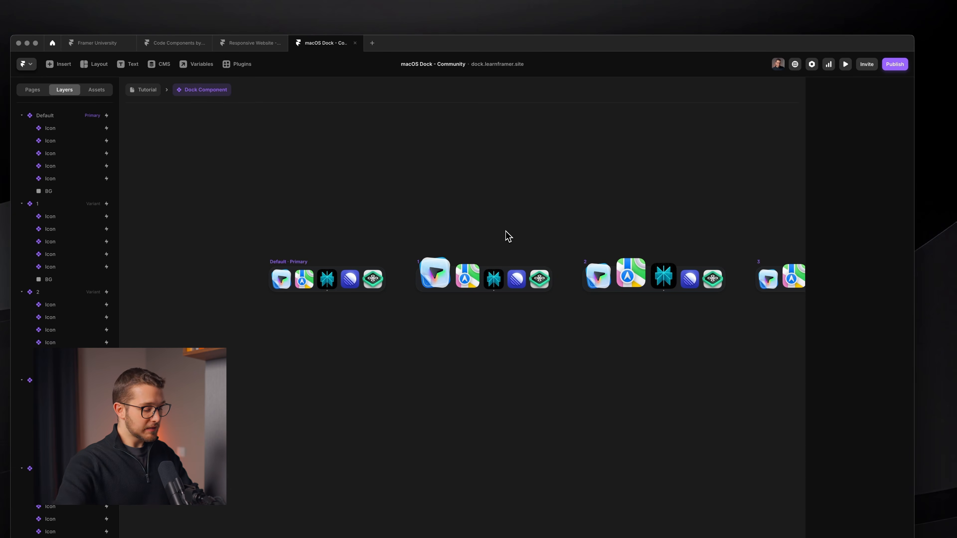
pyautogui.press('super+p')
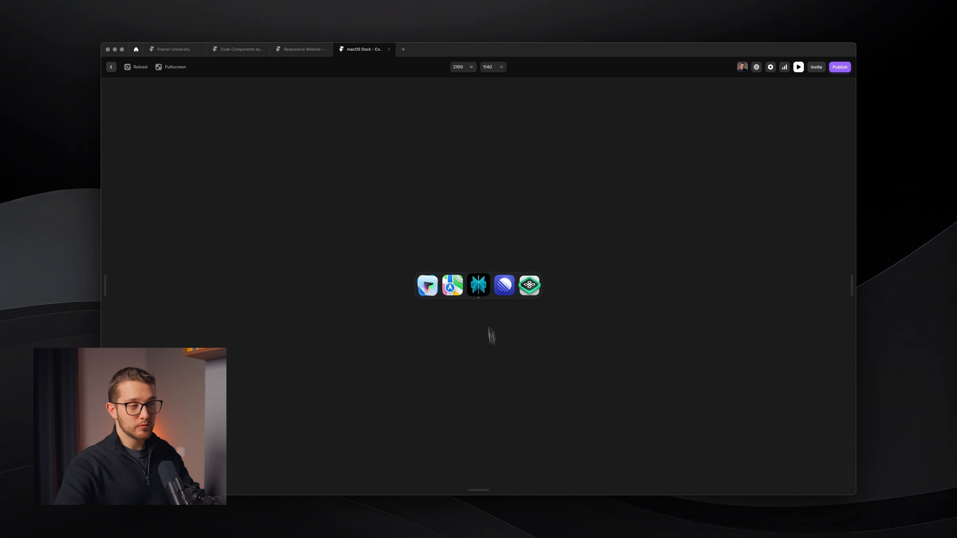
pyautogui.press('Escape')
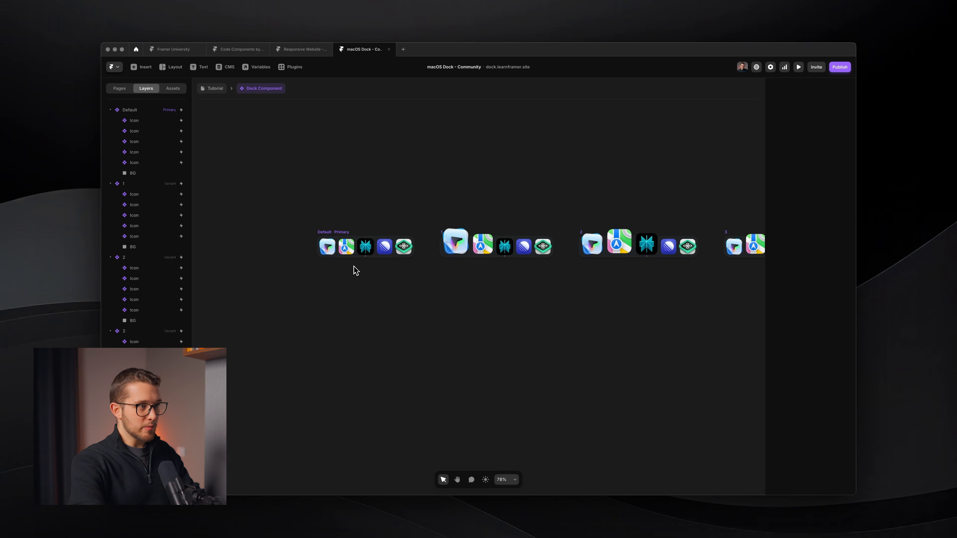
pyautogui.press('super+p')
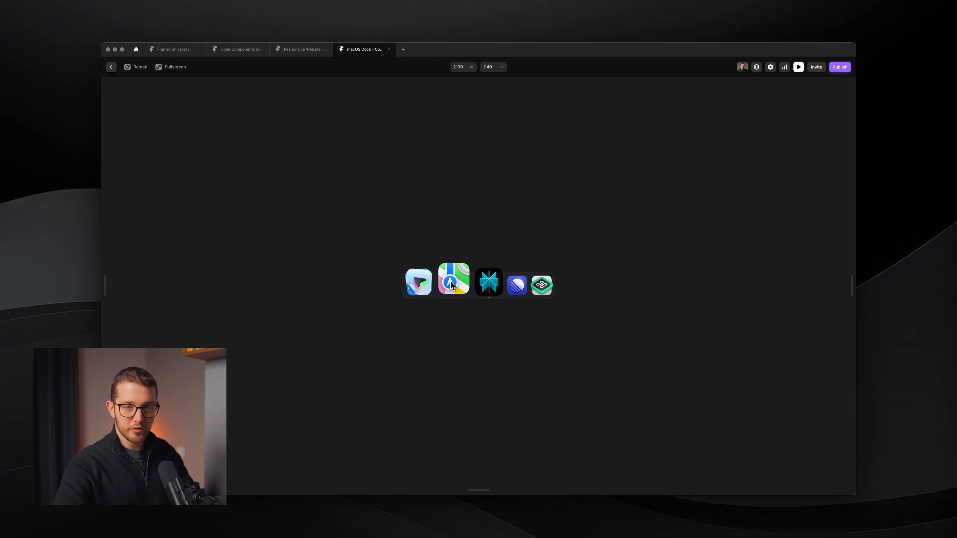
pyautogui.press('Escape')
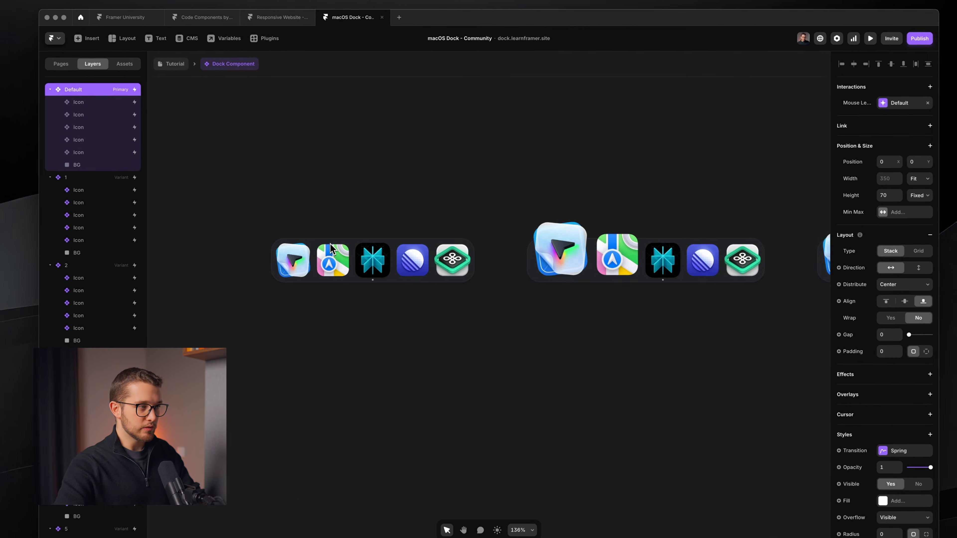
# Add a web cursor of type Pointer to the dock's Default variant
pyautogui.scroll(5, 329, 244)
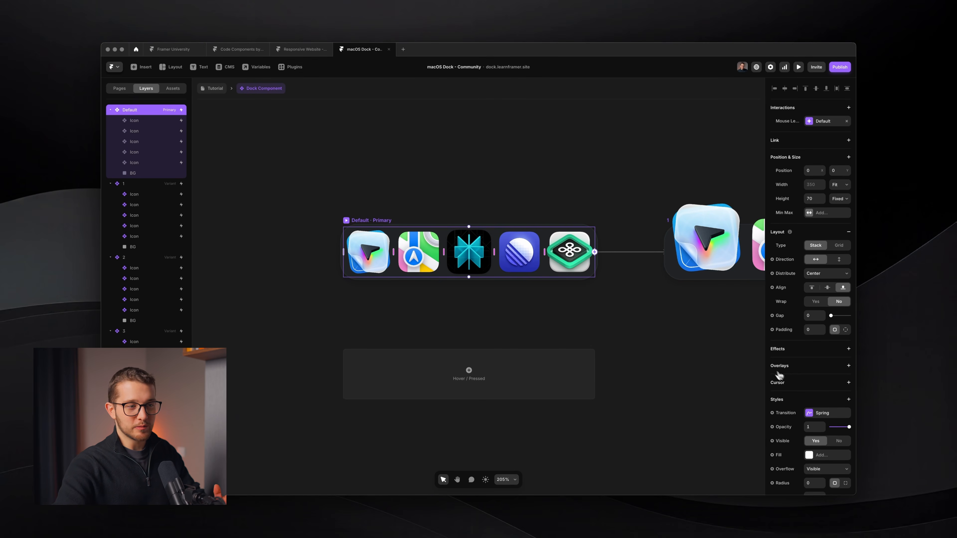
pyautogui.click(791, 383)
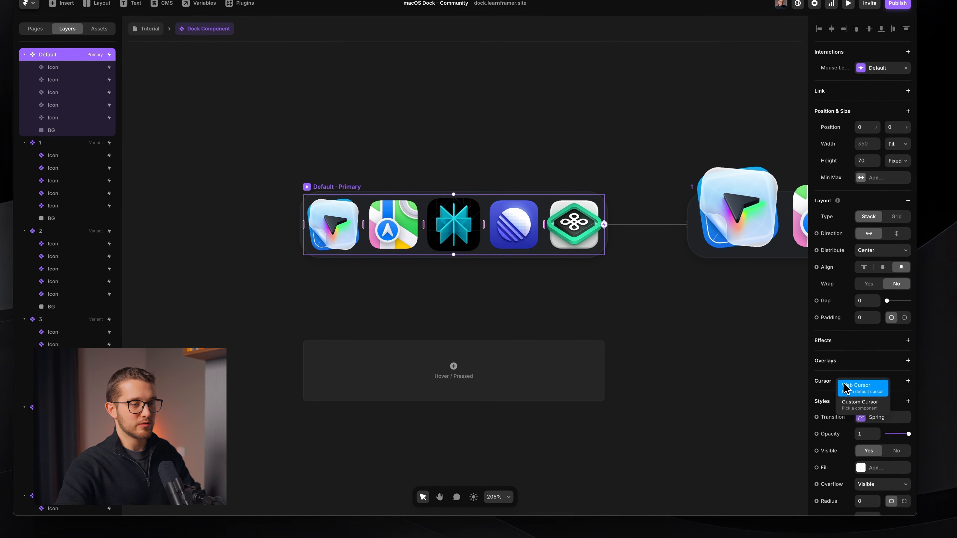
pyautogui.click(845, 387)
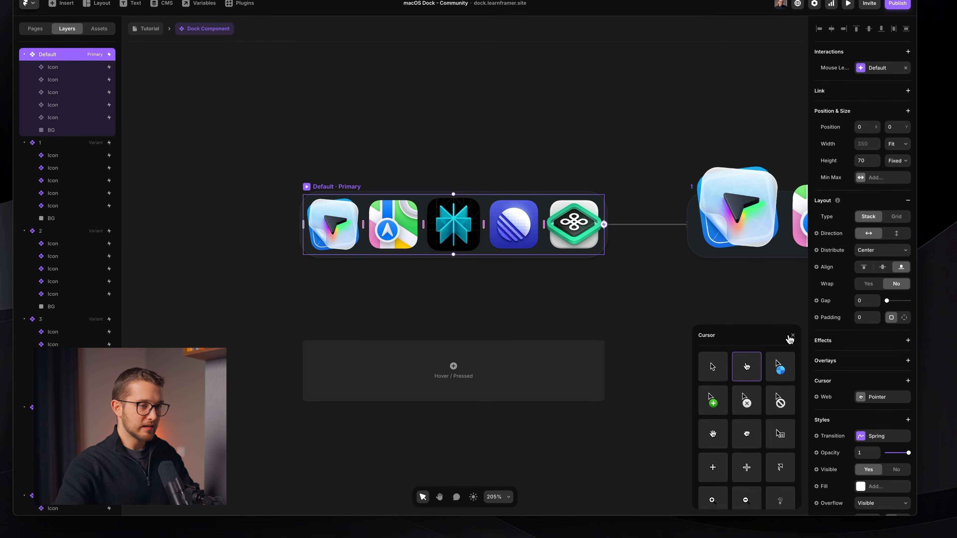
pyautogui.click(792, 335)
# Preview the dock's hover behaviour and compare it with the reference macOS dock animation
pyautogui.press('super+p')
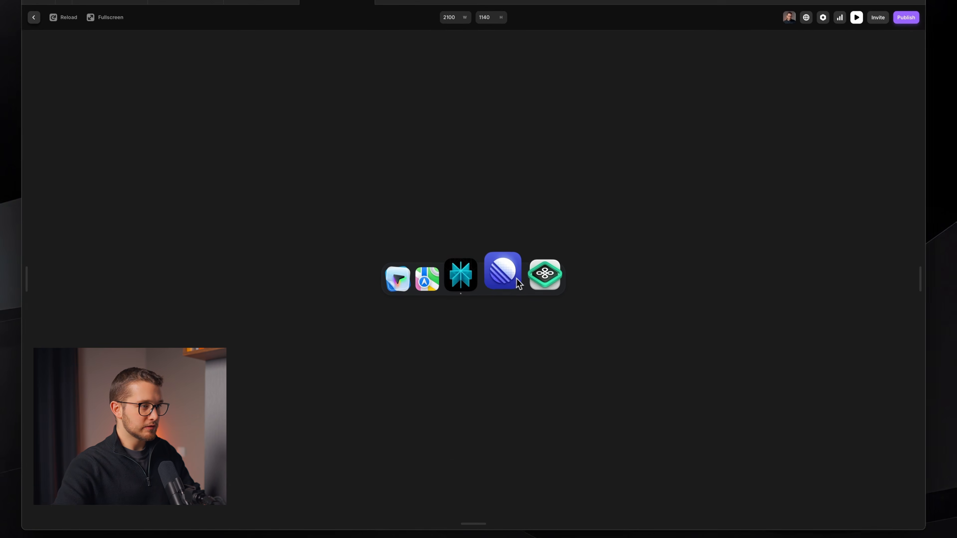
pyautogui.press('Escape')
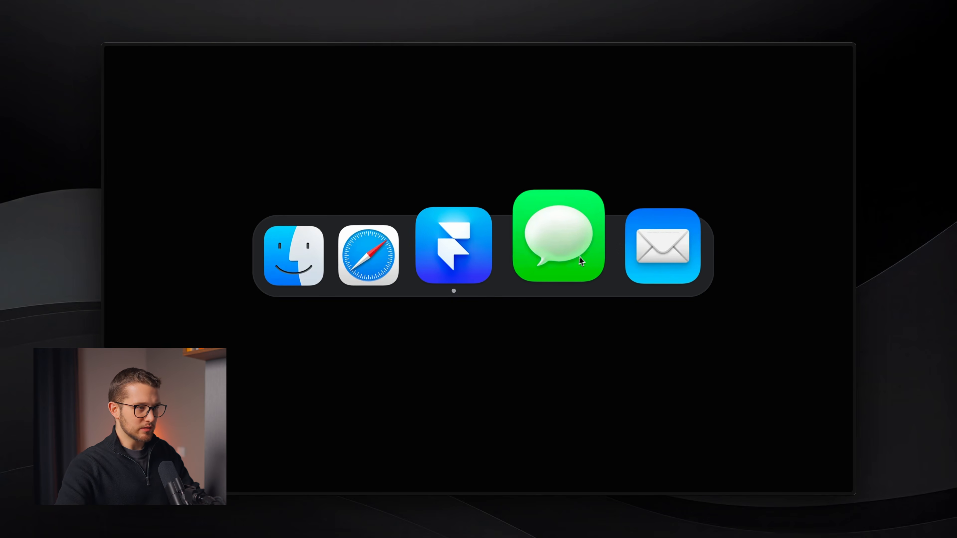
pyautogui.press('super+Tab')
pyautogui.press('Escape')
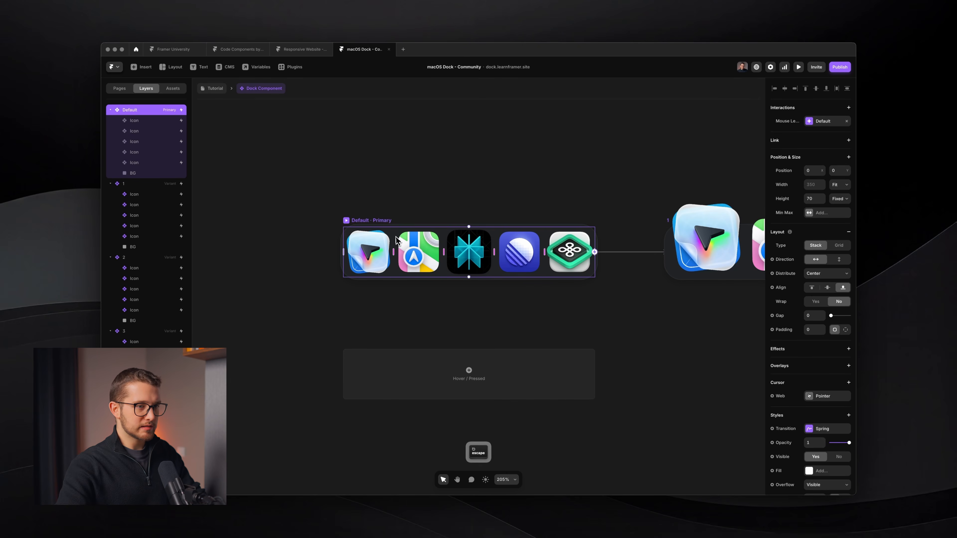
# Set the Default variant's Spring transition to a time of 0.6 and a bounce of 0.1
pyautogui.click(823, 428)
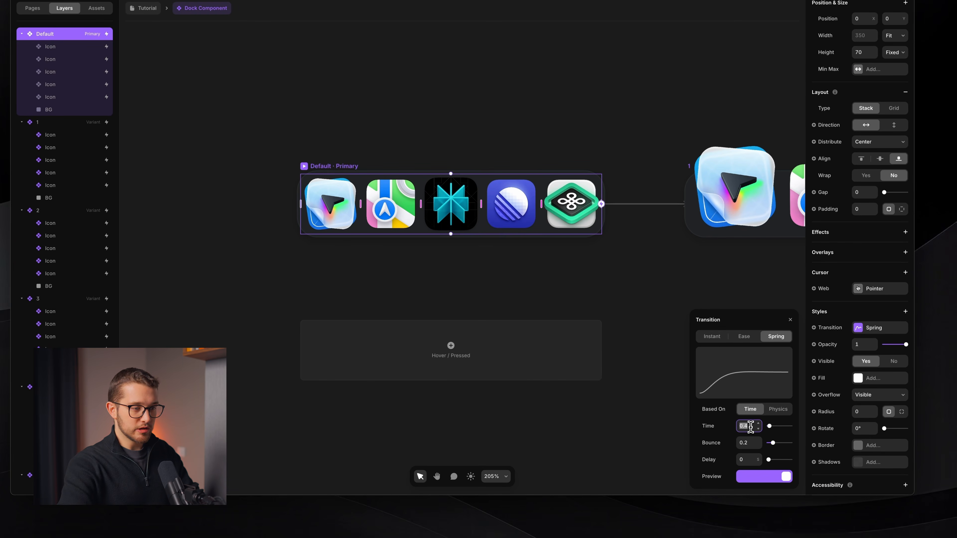
pyautogui.press('Up')
pyautogui.press('Up')
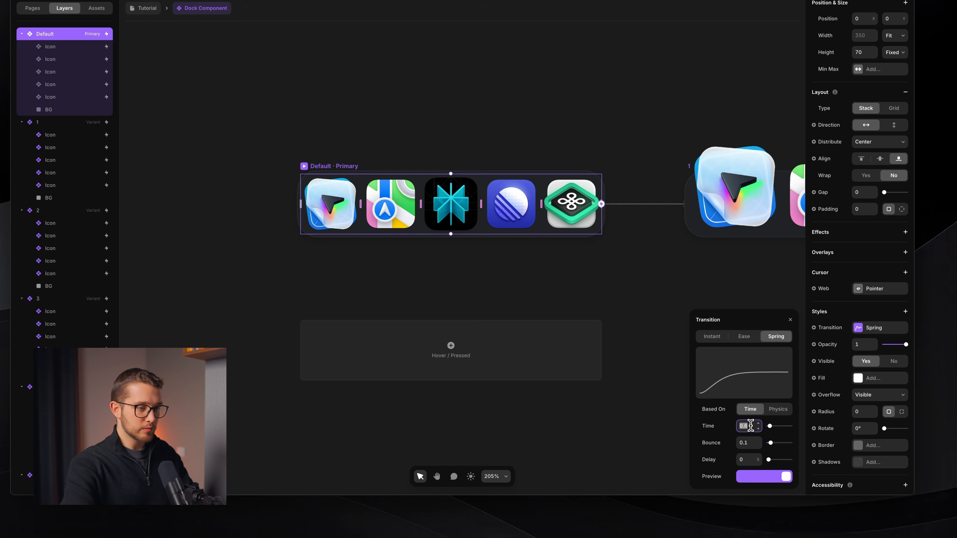
# Preview the dock's hover animation with the adjusted spring and review the Default variant's transition settings
pyautogui.press('super+p')
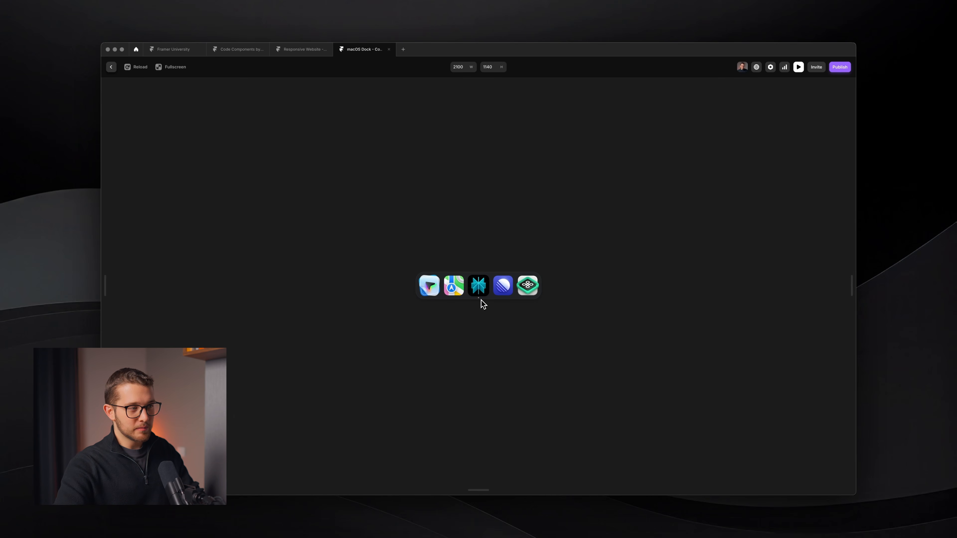
pyautogui.press('Escape')
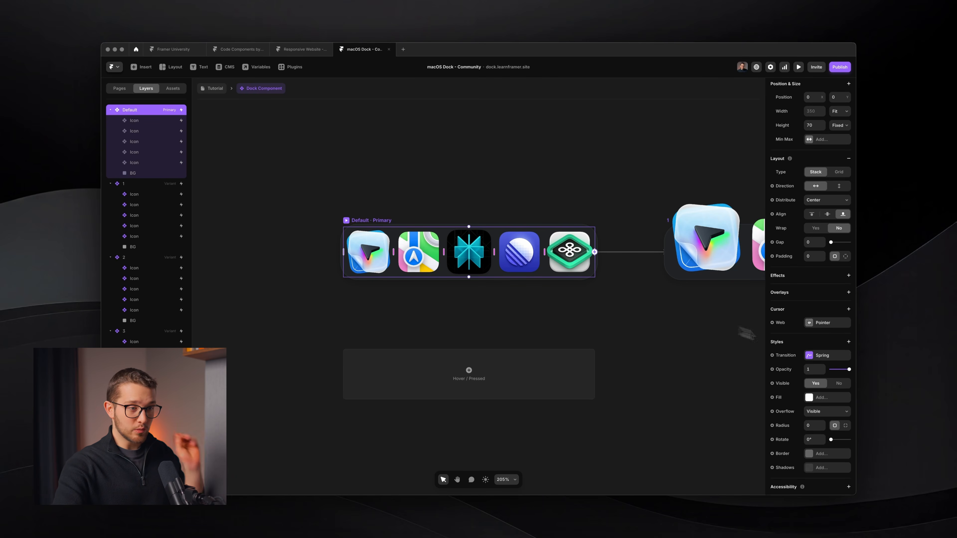
pyautogui.press('super+p')
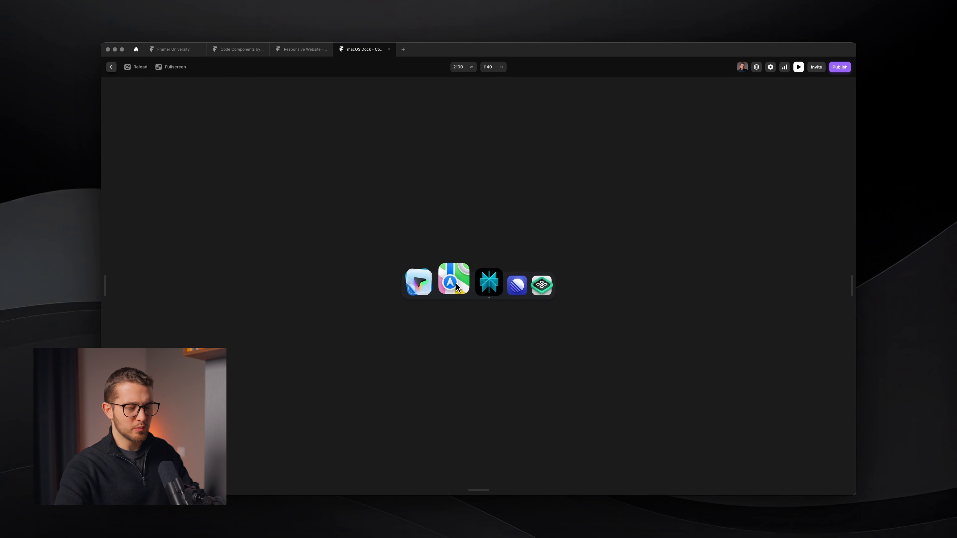
pyautogui.press('Escape')
pyautogui.click(827, 355)
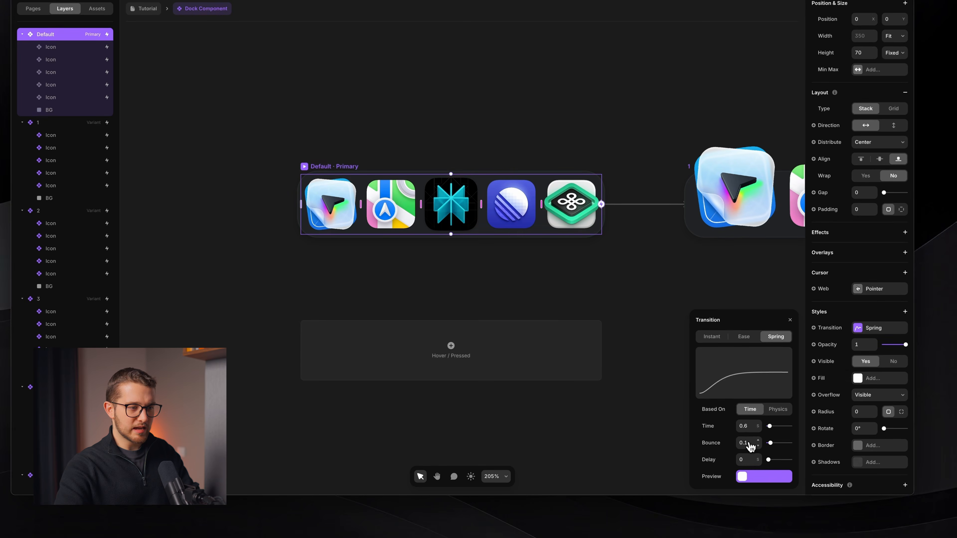
pyautogui.click(551, 301)
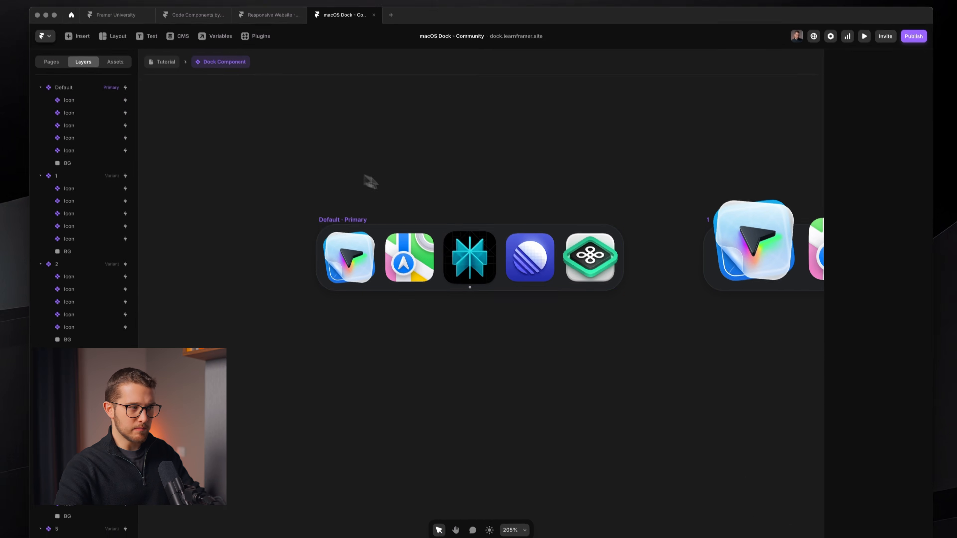
# Open the Icon component from the first dock icon and set its SM variant's Spring transition time to 0.6
pyautogui.keyDown('super'); pyautogui.click(348, 270); pyautogui.keyUp('super')
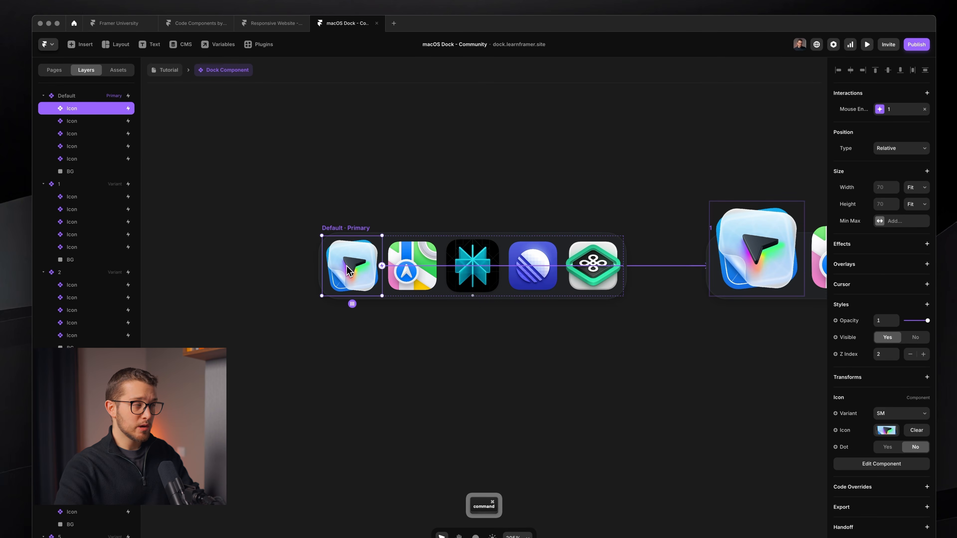
pyautogui.doubleClick(356, 274)
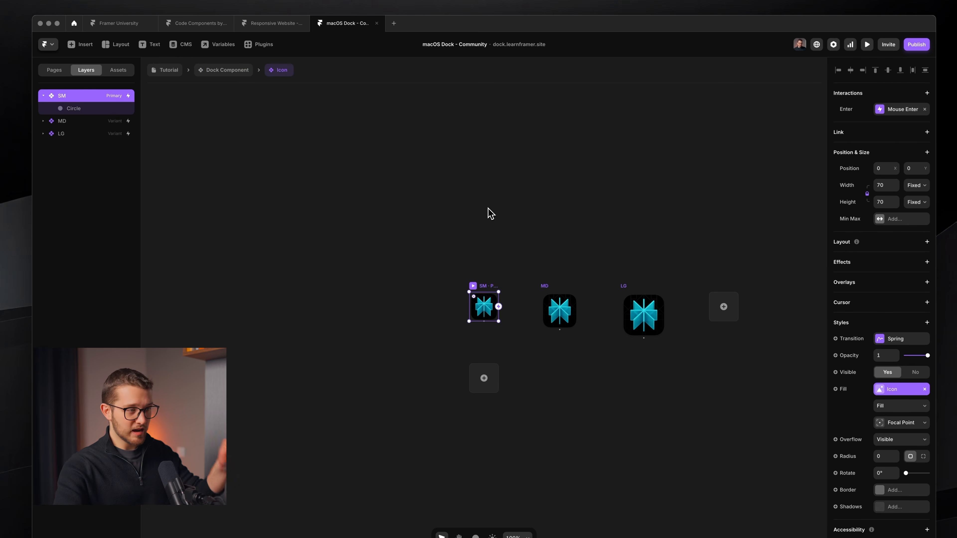
pyautogui.click(884, 339)
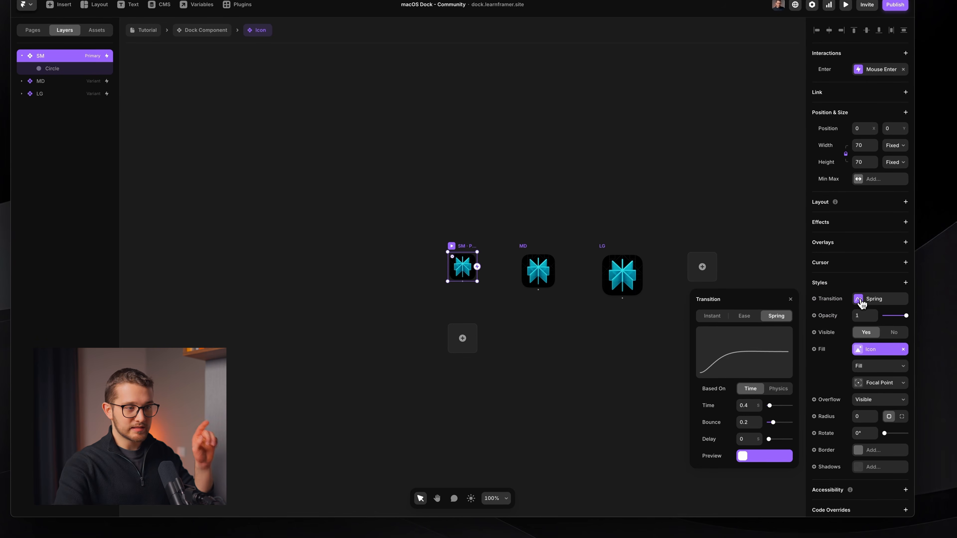
pyautogui.click(750, 405)
pyautogui.write('0.6')
pyautogui.press('Return')
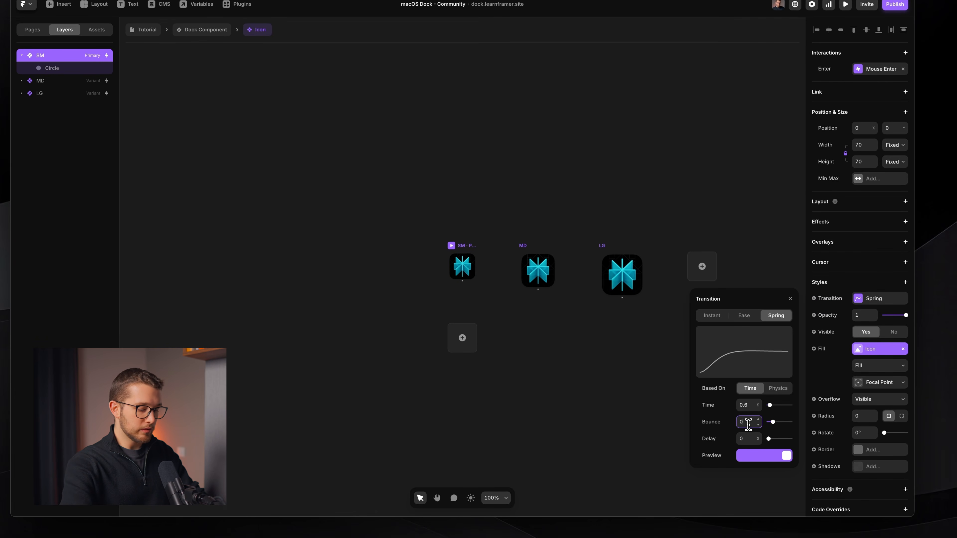
# Return to the Dock Component and preview it with the icons' adjusted transition
pyautogui.click(192, 29)
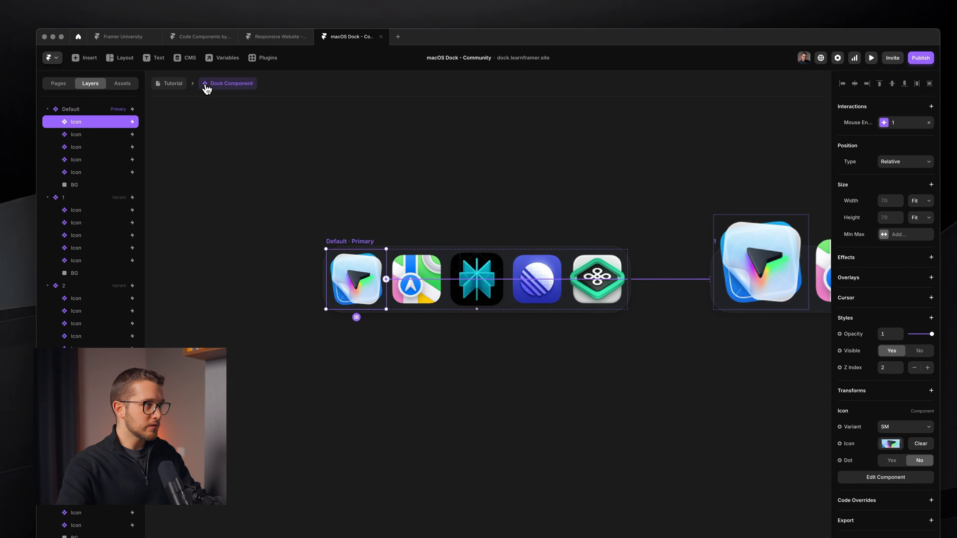
pyautogui.press('super+p')
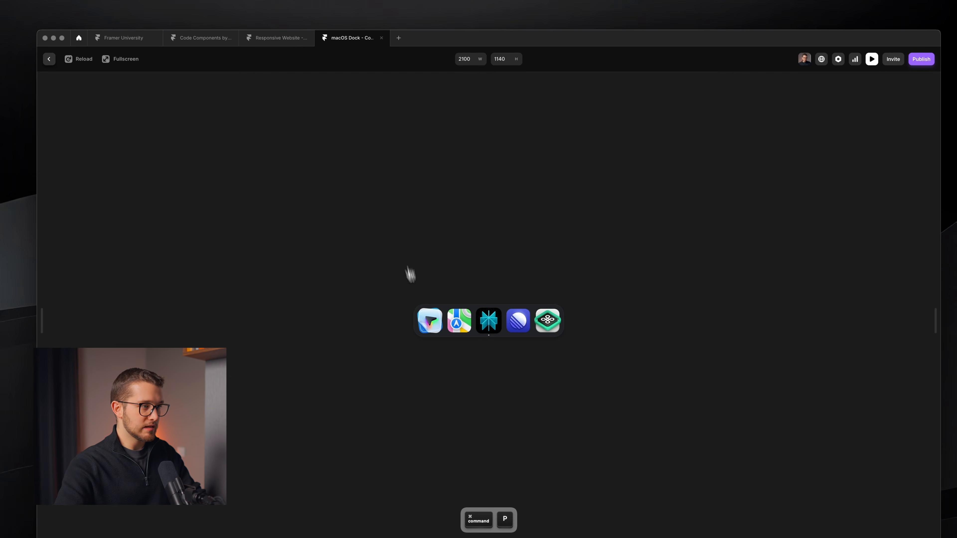